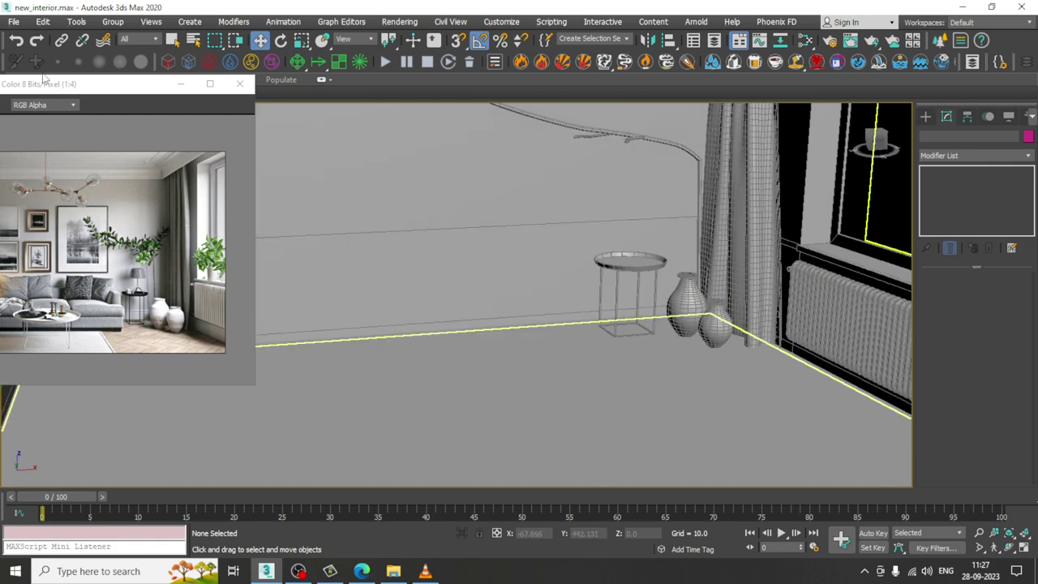
- Enlarge the sofa in the reference image and create a ChamferBox about 183 by 67 by 13 beside the round side table
{"action": "left_click_drag", "start_coordinate": [78, 88], "coordinate": [149, 92]}
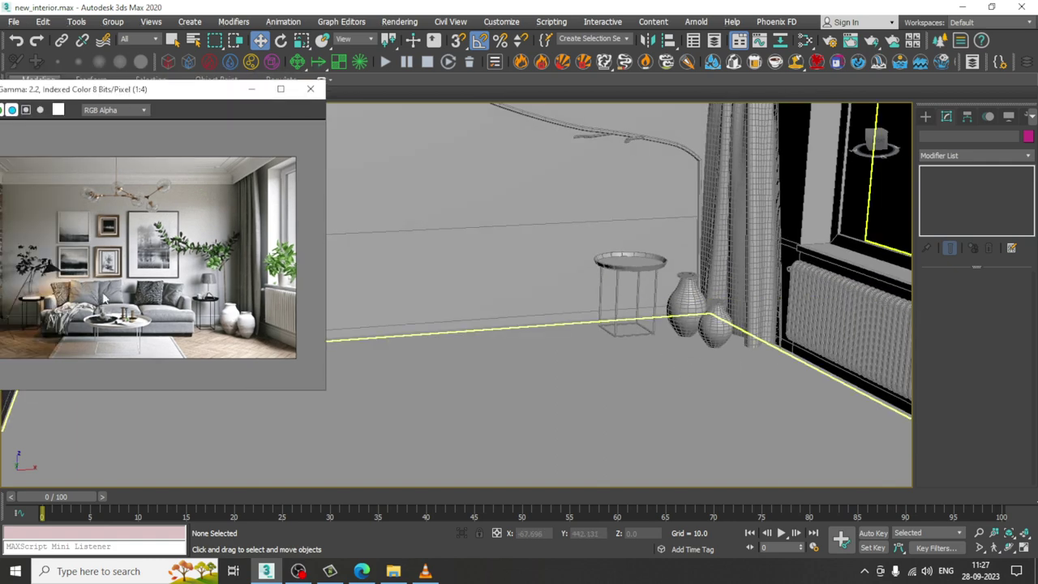
{"action": "scroll", "coordinate": [139, 339], "scroll_direction": "up", "scroll_amount": 2}
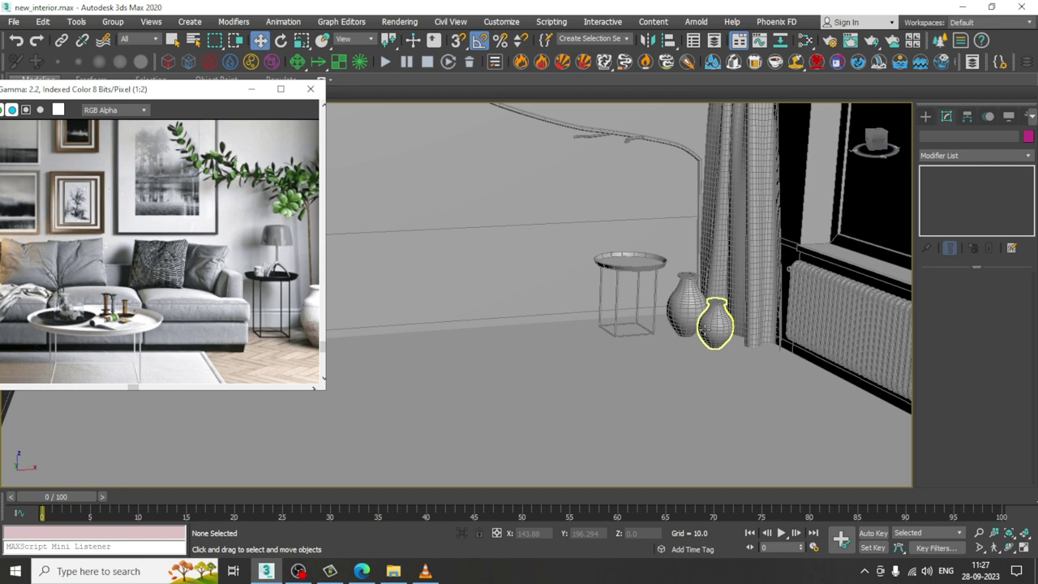
{"action": "left_click", "coordinate": [925, 119]}
{"action": "middle_click_drag", "start_coordinate": [574, 292], "coordinate": [596, 352], "text": "alt"}
{"action": "left_click", "coordinate": [514, 317]}
{"action": "scroll", "coordinate": [735, 329], "scroll_direction": "down", "scroll_amount": 2}
{"action": "scroll", "coordinate": [653, 319], "scroll_direction": "up", "scroll_amount": 2}
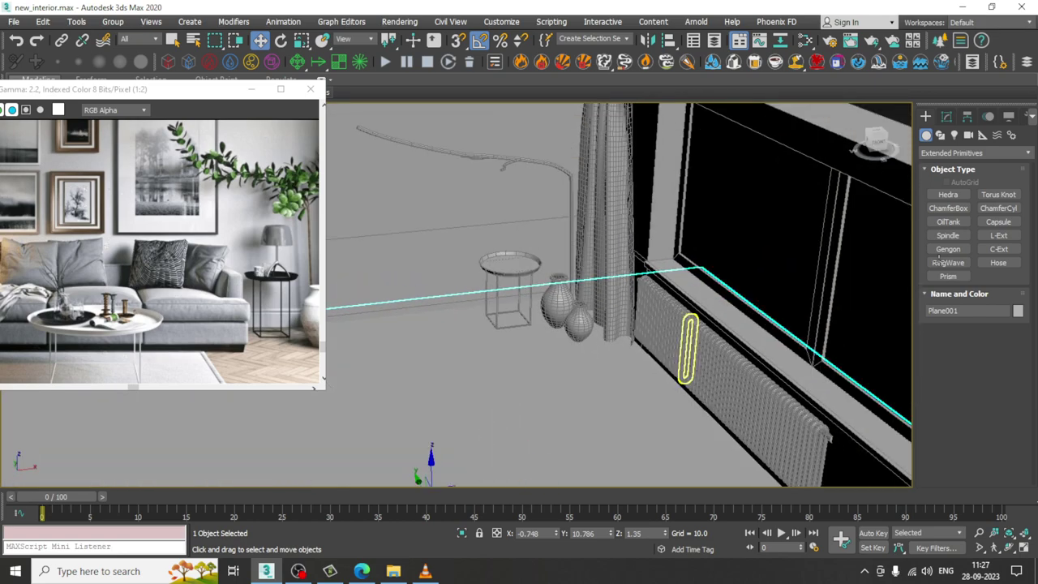
{"action": "left_click", "coordinate": [957, 213]}
{"action": "middle_click_drag", "start_coordinate": [575, 315], "coordinate": [751, 350], "text": "alt"}
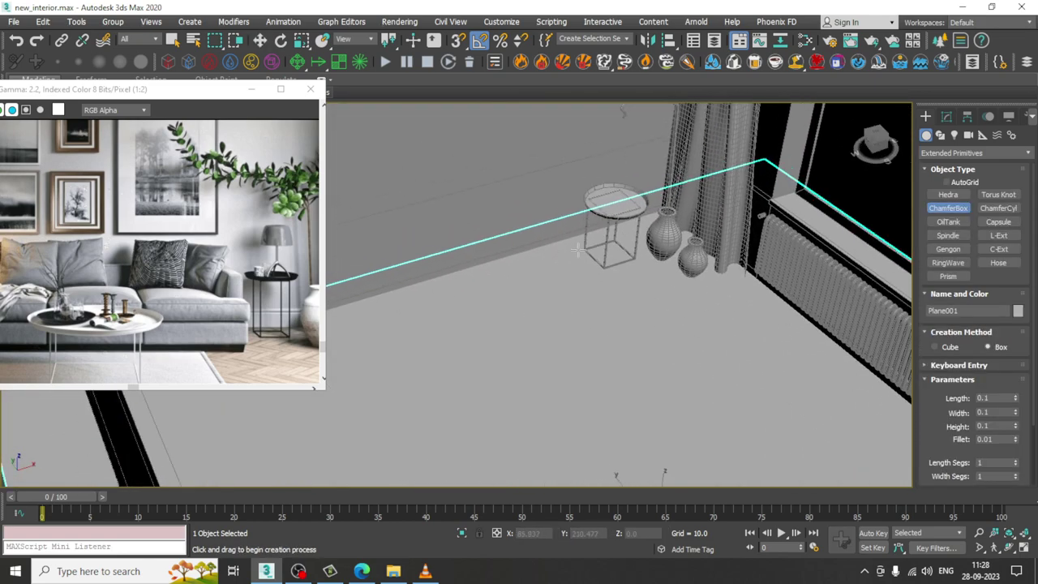
{"action": "left_click_drag", "start_coordinate": [566, 252], "coordinate": [329, 404]}
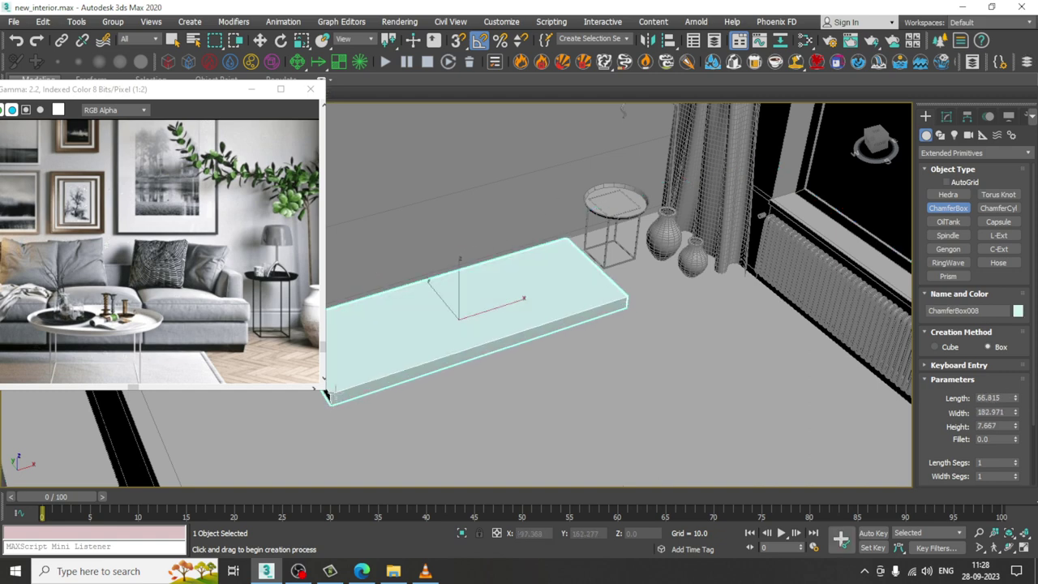
{"action": "left_click", "coordinate": [339, 384]}
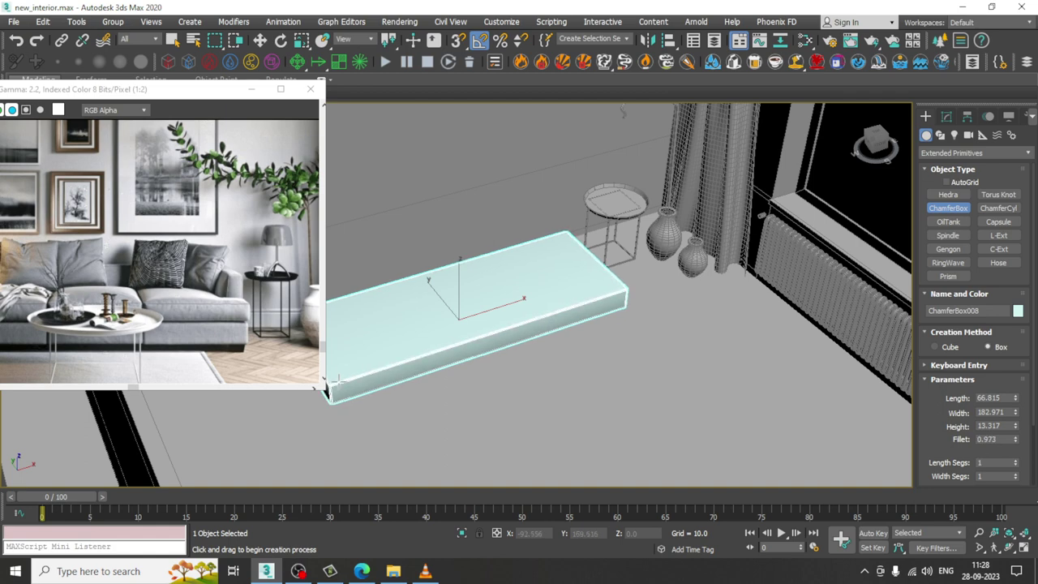
{"action": "left_click", "coordinate": [339, 382]}
- Raise the chamfer box off the floor to a Z position of about 5.4
{"action": "middle_click_drag", "start_coordinate": [454, 356], "coordinate": [495, 268], "text": "alt"}
{"action": "key", "text": "w"}
{"action": "key", "text": "alt+w"}
{"action": "middle_click_drag", "start_coordinate": [797, 211], "coordinate": [724, 231]}
{"action": "key", "text": "alt+w"}
{"action": "middle_click_drag", "start_coordinate": [477, 344], "coordinate": [714, 251]}
{"action": "left_click_drag", "start_coordinate": [681, 289], "coordinate": [681, 275]}
{"action": "key", "text": "alt+w"}
{"action": "key", "text": "alt+w"}
{"action": "middle_click_drag", "start_coordinate": [667, 387], "coordinate": [595, 348], "text": "alt"}
{"action": "middle_click_drag", "start_coordinate": [553, 305], "coordinate": [627, 336]}
- Set the chamfer box's fillet to about 0.71 and convert the box to an editable poly
{"action": "scroll", "coordinate": [593, 376], "scroll_direction": "up", "scroll_amount": 4}
{"action": "scroll", "coordinate": [593, 376], "scroll_direction": "down", "scroll_amount": 4}
{"action": "scroll", "coordinate": [627, 336], "scroll_direction": "up", "scroll_amount": 4}
{"action": "scroll", "coordinate": [496, 350], "scroll_direction": "up", "scroll_amount": 3}
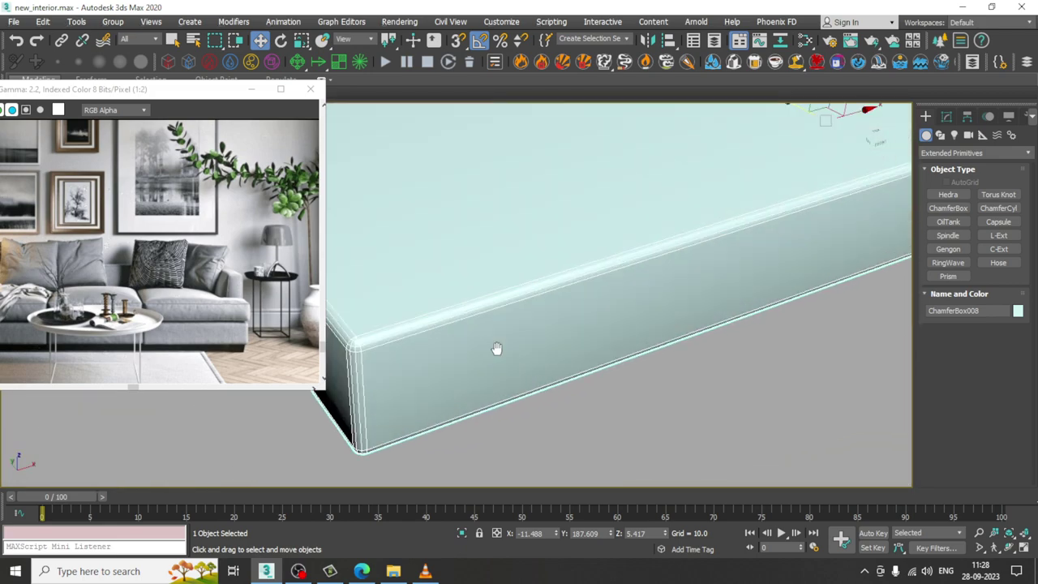
{"action": "scroll", "coordinate": [495, 349], "scroll_direction": "up", "scroll_amount": 1}
{"action": "middle_click_drag", "start_coordinate": [495, 349], "coordinate": [538, 352]}
{"action": "left_click", "coordinate": [947, 118]}
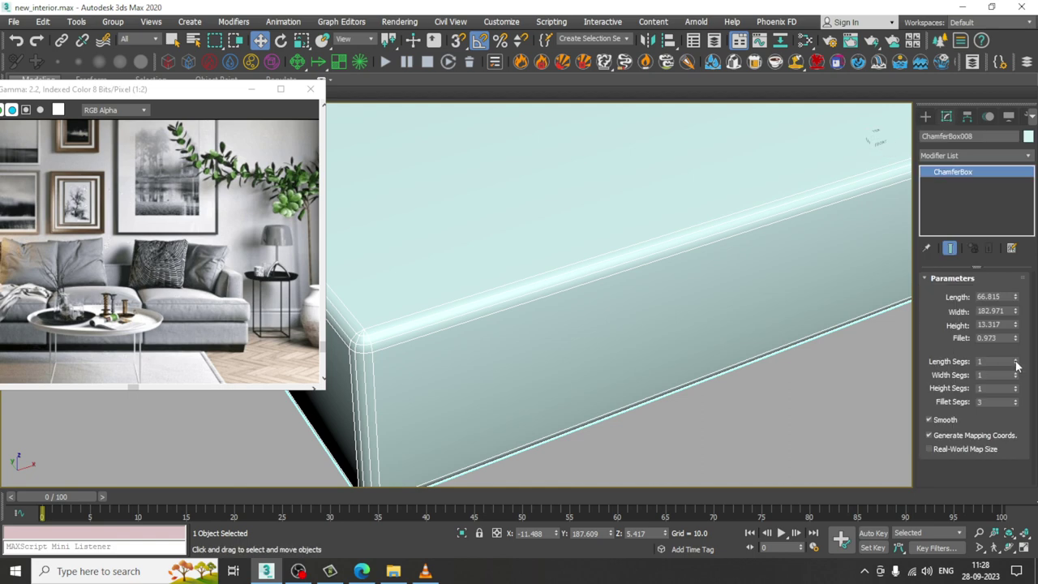
{"action": "left_click_drag", "start_coordinate": [1017, 339], "coordinate": [1030, 358]}
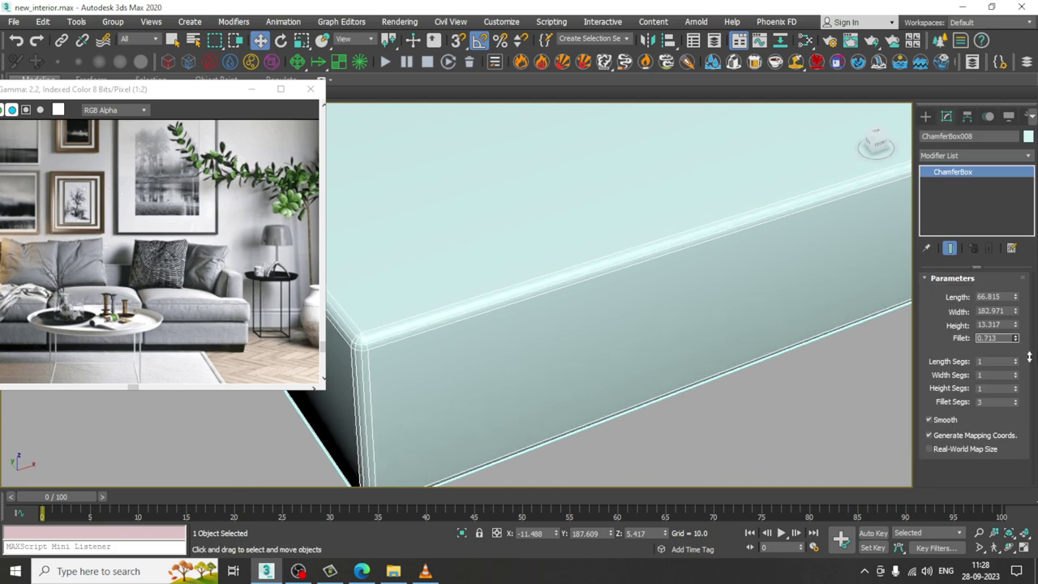
{"action": "right_click", "coordinate": [589, 248]}
{"action": "mouse_move", "coordinate": [705, 383]}
{"action": "left_click", "coordinate": [760, 390]}
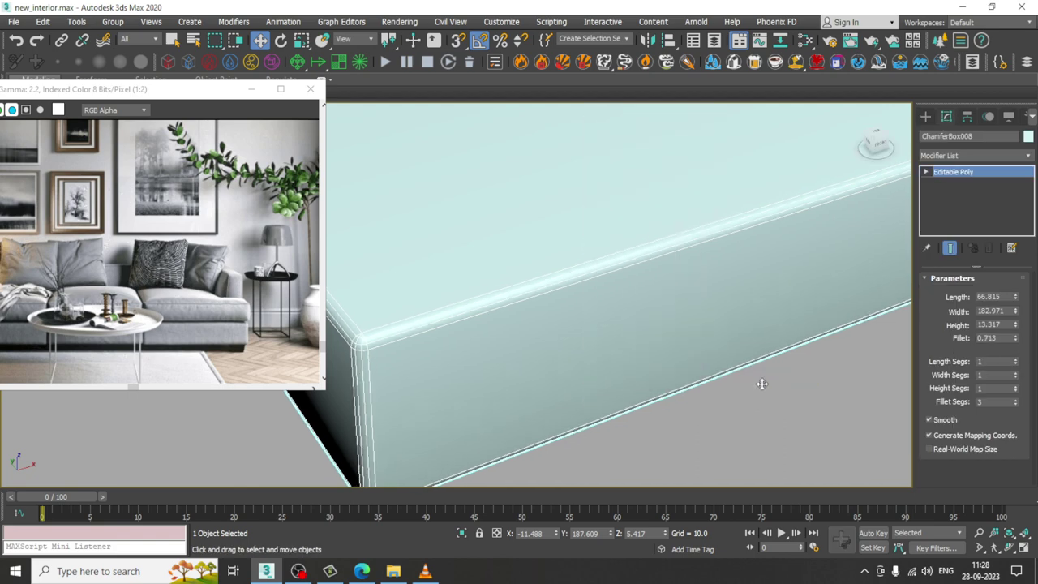
- Bevel the polygon loop around the box's upper rounded edge with height about 0.198 and outline -0.055 to form a seam
{"action": "middle_click_drag", "start_coordinate": [585, 339], "coordinate": [695, 336]}
{"action": "scroll", "coordinate": [579, 356], "scroll_direction": "up", "scroll_amount": 4}
{"action": "middle_click_drag", "start_coordinate": [582, 335], "coordinate": [660, 357]}
{"action": "key", "text": "2"}
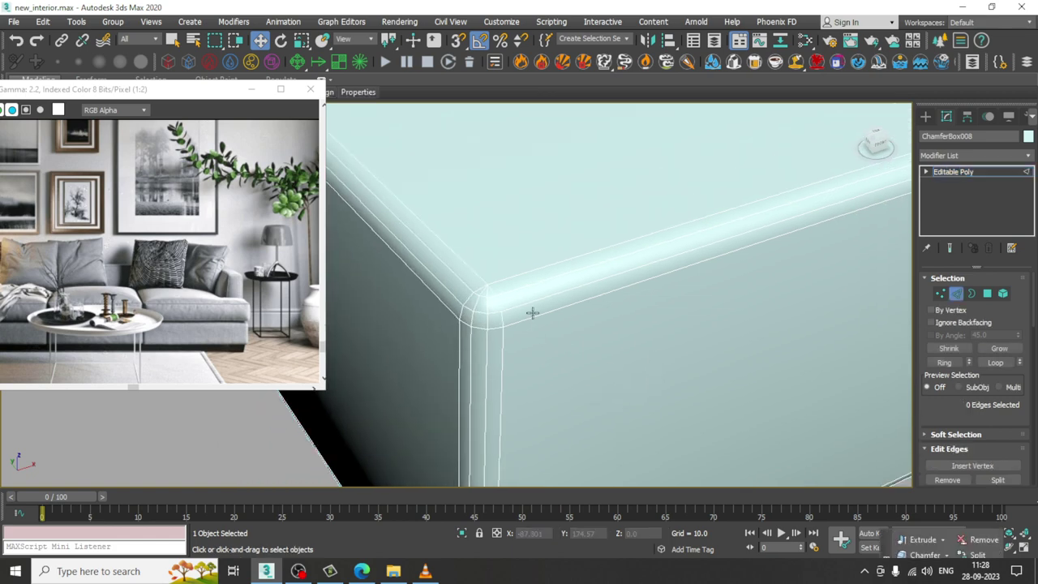
{"action": "left_click", "coordinate": [497, 301]}
{"action": "key", "text": "alt+r"}
{"action": "left_click", "coordinate": [989, 297], "text": "ctrl"}
{"action": "left_click_drag", "start_coordinate": [945, 414], "coordinate": [941, 321]}
{"action": "left_click", "coordinate": [966, 404]}
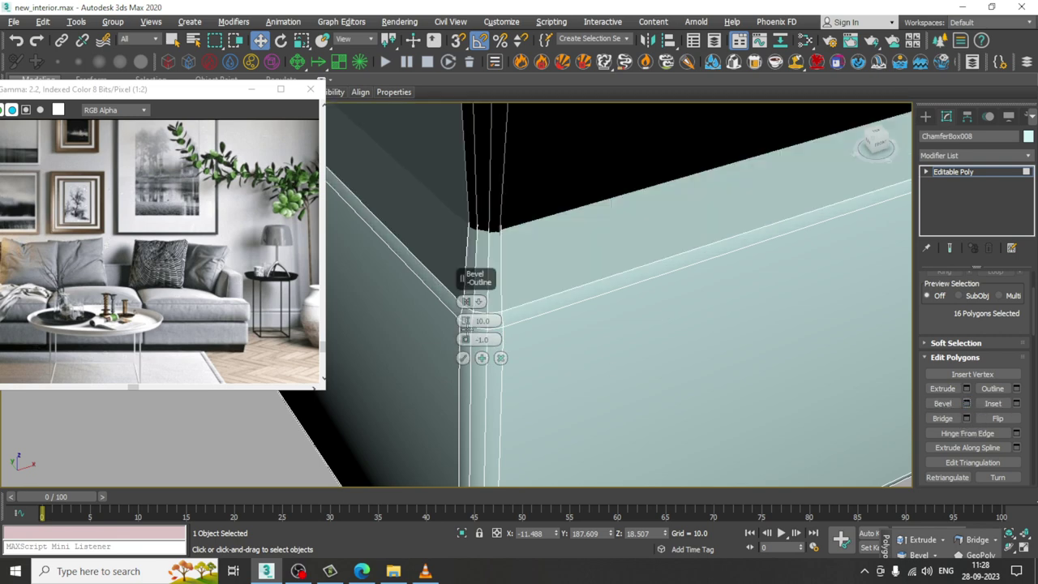
{"action": "left_click", "coordinate": [480, 303]}
{"action": "left_click", "coordinate": [504, 324]}
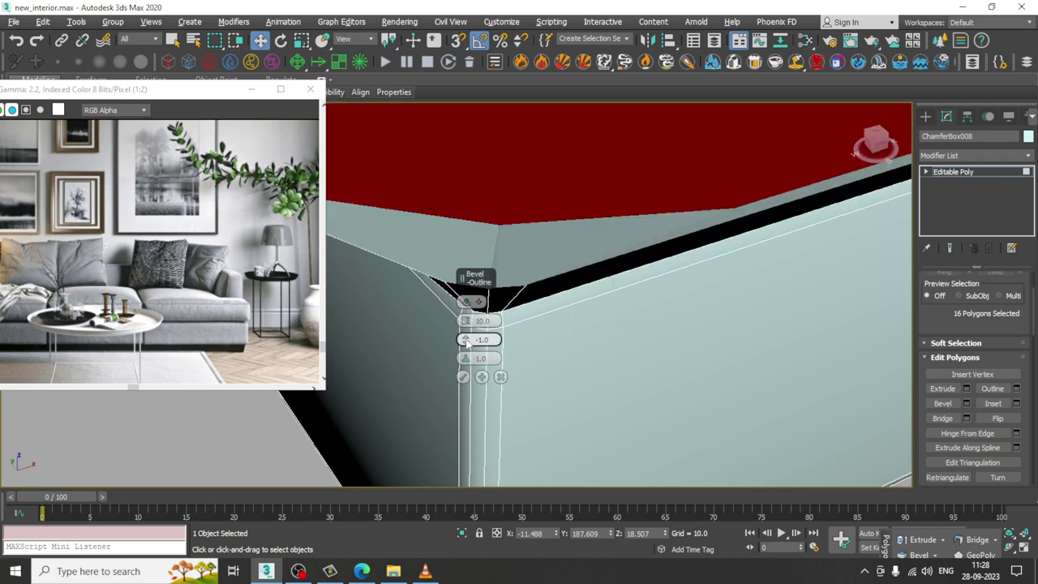
{"action": "left_click_drag", "start_coordinate": [467, 322], "coordinate": [481, 342]}
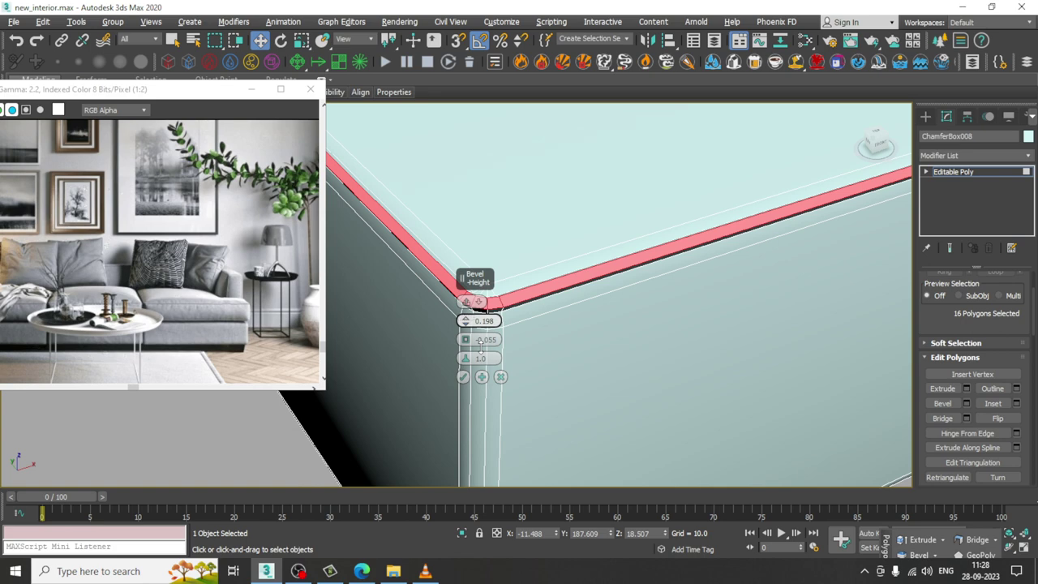
{"action": "left_click", "coordinate": [464, 378]}
{"action": "middle_click_drag", "start_coordinate": [533, 360], "coordinate": [617, 347], "text": "alt"}
{"action": "key", "text": "z"}
{"action": "scroll", "coordinate": [617, 348], "scroll_direction": "up", "scroll_amount": 1}
{"action": "left_click", "coordinate": [967, 172]}
- Copy the beveled base box straight up in the Front view so the copy rests on top as a seat cushion
{"action": "middle_click_drag", "start_coordinate": [840, 350], "coordinate": [760, 315], "text": "alt"}
{"action": "key", "text": "alt+w"}
{"action": "middle_click", "coordinate": [706, 210]}
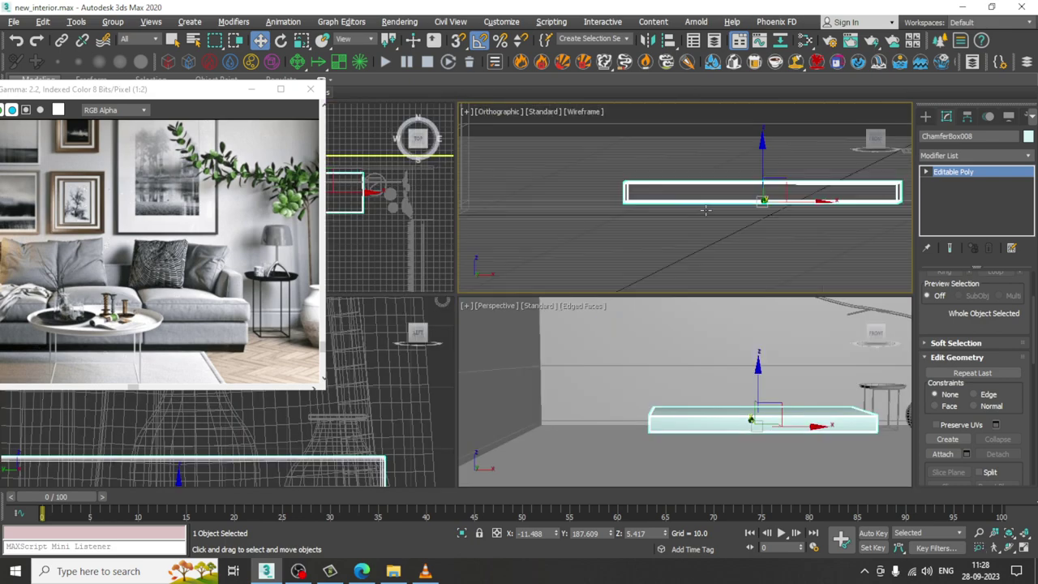
{"action": "key", "text": "alt+w"}
{"action": "middle_click_drag", "start_coordinate": [646, 242], "coordinate": [685, 247]}
{"action": "key", "text": "f"}
{"action": "scroll", "coordinate": [656, 262], "scroll_direction": "down", "scroll_amount": 4}
{"action": "middle_click_drag", "start_coordinate": [606, 305], "coordinate": [506, 318]}
{"action": "scroll", "coordinate": [506, 318], "scroll_direction": "down", "scroll_amount": 2}
{"action": "middle_click_drag", "start_coordinate": [563, 281], "coordinate": [577, 305]}
{"action": "middle_click_drag", "start_coordinate": [528, 266], "coordinate": [526, 269]}
{"action": "scroll", "coordinate": [526, 269], "scroll_direction": "up", "scroll_amount": 2}
{"action": "key", "text": "1"}
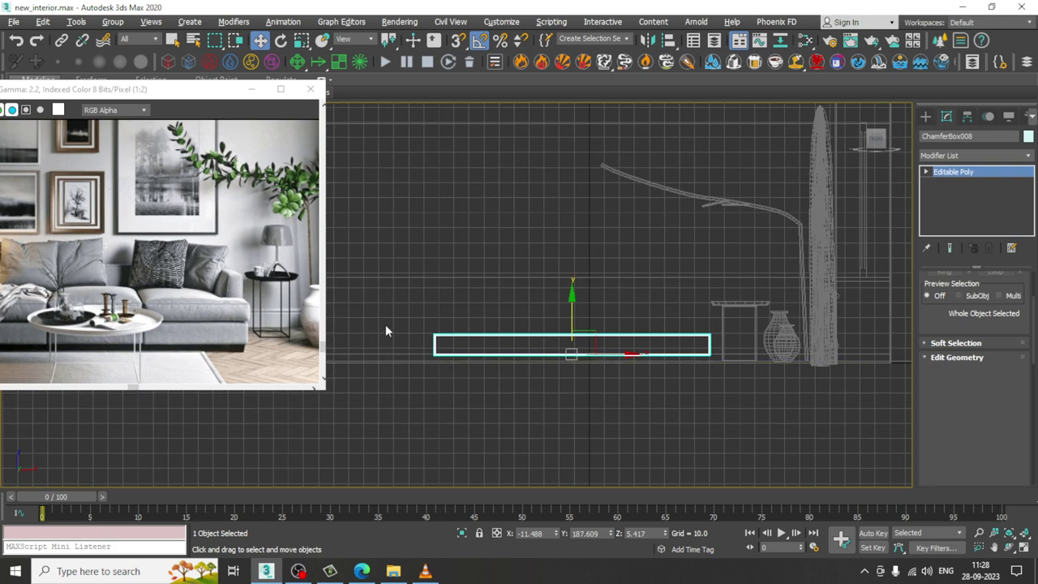
{"action": "key", "text": "1"}
{"action": "left_click_drag", "start_coordinate": [782, 350], "coordinate": [782, 351]}
{"action": "scroll", "coordinate": [569, 335], "scroll_direction": "up", "scroll_amount": 2}
{"action": "mouse_move", "coordinate": [576, 314]}
{"action": "left_mouse_down"}
{"action": "mouse_move", "coordinate": [579, 278]}
{"action": "mouse_move", "coordinate": [606, 292]}
{"action": "left_mouse_up"}
{"action": "left_click", "coordinate": [1006, 171]}
{"action": "left_click", "coordinate": [531, 341]}
- Shorten the copied box to a single seat by moving its left-end vertices inward to about X 15.5
{"action": "middle_click_drag", "start_coordinate": [654, 428], "coordinate": [652, 427]}
{"action": "key", "text": "alt+w"}
{"action": "middle_click_drag", "start_coordinate": [691, 387], "coordinate": [707, 373]}
{"action": "key", "text": "alt+w"}
{"action": "key", "text": "1"}
{"action": "middle_click_drag", "start_coordinate": [635, 376], "coordinate": [471, 333], "text": "alt"}
{"action": "middle_click_drag", "start_coordinate": [470, 333], "coordinate": [584, 313]}
{"action": "left_click_drag", "start_coordinate": [562, 412], "coordinate": [563, 413]}
{"action": "middle_click_drag", "start_coordinate": [455, 305], "coordinate": [501, 298], "text": "alt"}
{"action": "left_click_drag", "start_coordinate": [485, 274], "coordinate": [738, 332]}
{"action": "middle_click_drag", "start_coordinate": [733, 343], "coordinate": [507, 357], "text": "alt"}
{"action": "middle_click_drag", "start_coordinate": [507, 356], "coordinate": [661, 393]}
{"action": "left_click_drag", "start_coordinate": [672, 333], "coordinate": [668, 333]}
{"action": "middle_click_drag", "start_coordinate": [683, 361], "coordinate": [716, 358], "text": "alt"}
{"action": "scroll", "coordinate": [710, 357], "scroll_direction": "up", "scroll_amount": 3}
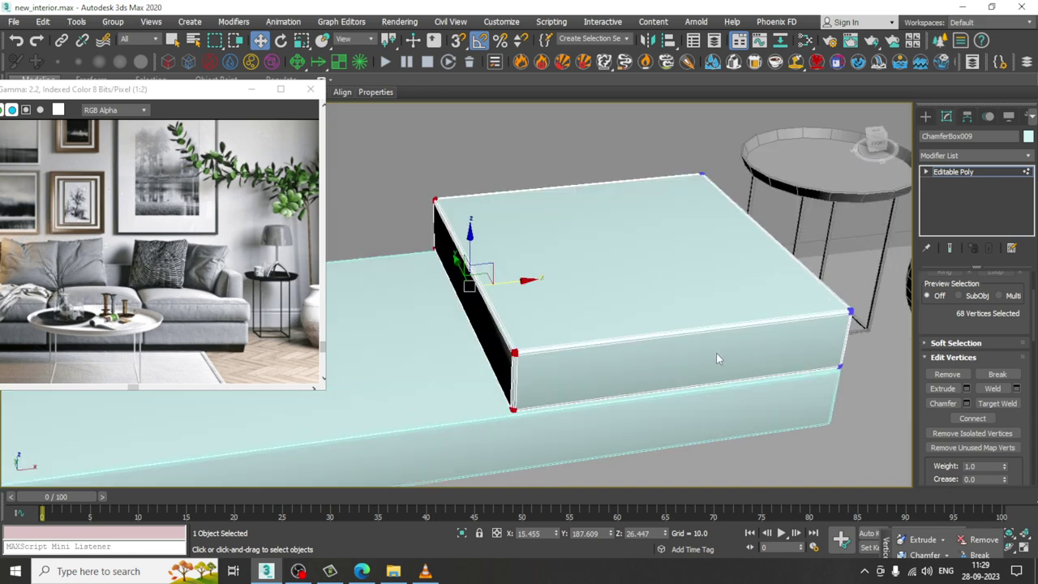
- Connect the ring of edges running along the cushion's width with 6 segments
{"action": "key", "text": "2"}
{"action": "middle_click_drag", "start_coordinate": [675, 318], "coordinate": [643, 329], "text": "alt"}
{"action": "left_click", "coordinate": [643, 329]}
{"action": "key", "text": "alt+r"}
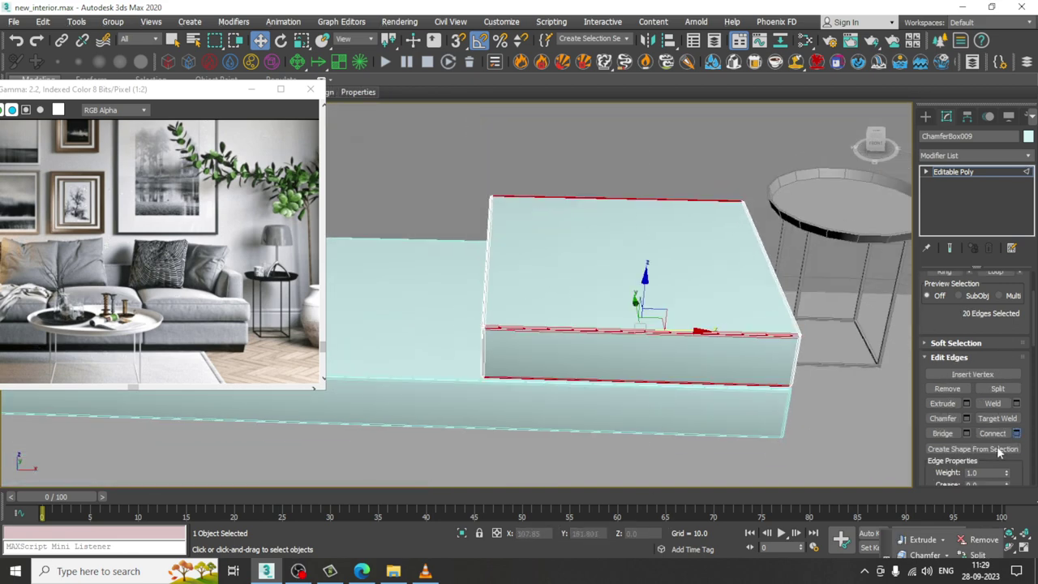
{"action": "left_click", "coordinate": [466, 300]}
{"action": "left_click", "coordinate": [466, 300]}
{"action": "left_click", "coordinate": [466, 300]}
{"action": "left_click", "coordinate": [465, 300]}
{"action": "left_click", "coordinate": [466, 300]}
{"action": "left_click", "coordinate": [463, 357]}
- Connect the ring of edges running along the cushion's depth with 6 segments
{"action": "middle_click_drag", "start_coordinate": [595, 324], "coordinate": [592, 150], "text": "alt"}
{"action": "left_click_drag", "start_coordinate": [614, 465], "coordinate": [614, 465]}
{"action": "middle_click_drag", "start_coordinate": [618, 341], "coordinate": [738, 312], "text": "alt"}
{"action": "left_click", "coordinate": [1019, 434]}
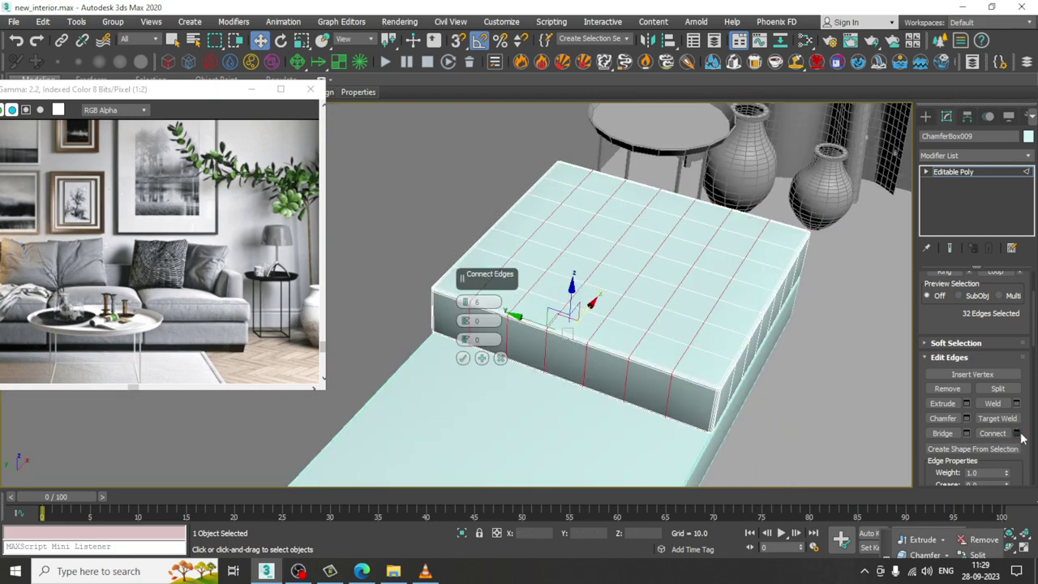
{"action": "left_click", "coordinate": [464, 359]}
- Connect the ring of vertical edges around the cushion's sides with 2 segments
{"action": "middle_click_drag", "start_coordinate": [608, 376], "coordinate": [618, 311], "text": "alt"}
{"action": "left_click", "coordinate": [632, 314]}
{"action": "key", "text": "alt+r"}
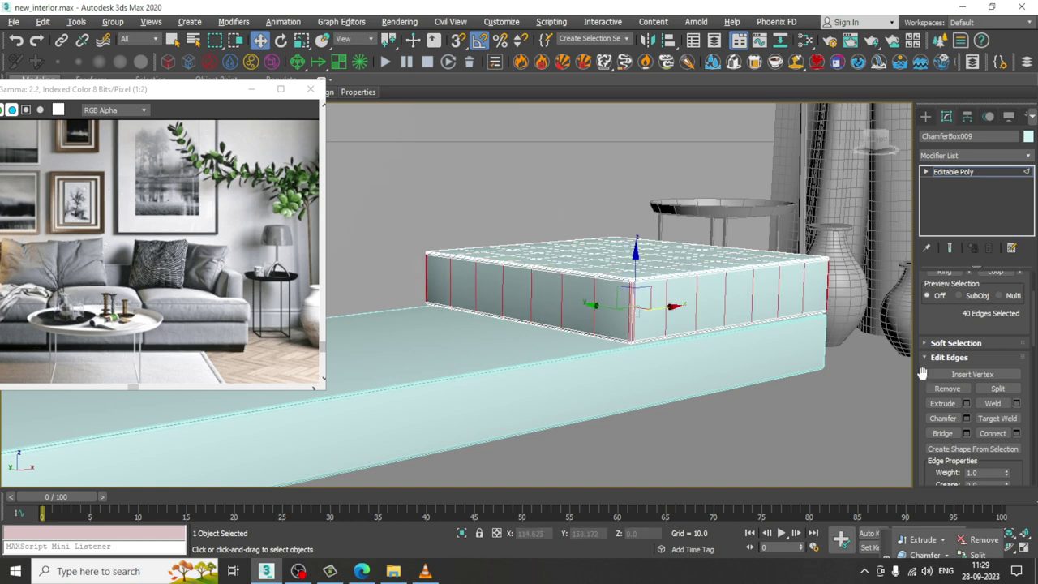
{"action": "left_click", "coordinate": [1018, 434]}
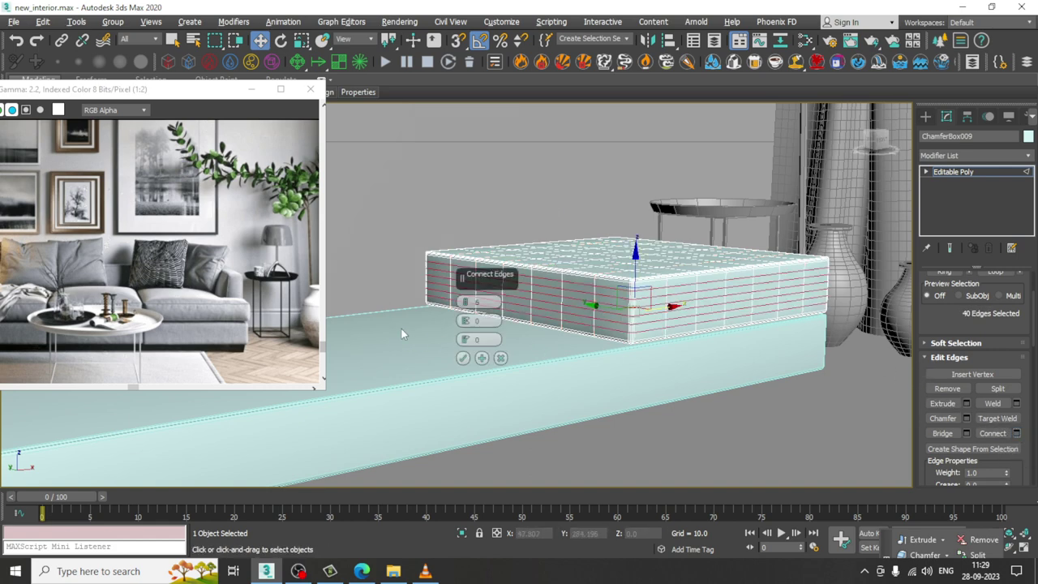
{"action": "left_click_drag", "start_coordinate": [466, 302], "coordinate": [465, 306]}
{"action": "left_click", "coordinate": [467, 307]}
{"action": "left_click", "coordinate": [464, 360]}
{"action": "middle_click_drag", "start_coordinate": [614, 341], "coordinate": [580, 365], "text": "alt"}
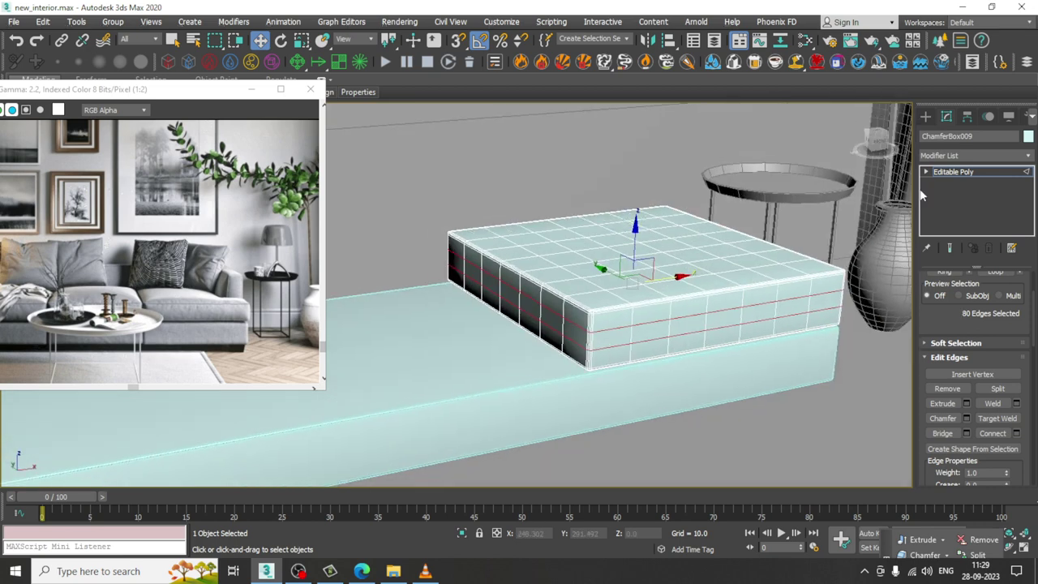
- Apply an FFD(box) modifier to the whole subdivided seat cushion
{"action": "left_click", "coordinate": [977, 174]}
{"action": "left_click", "coordinate": [990, 156]}
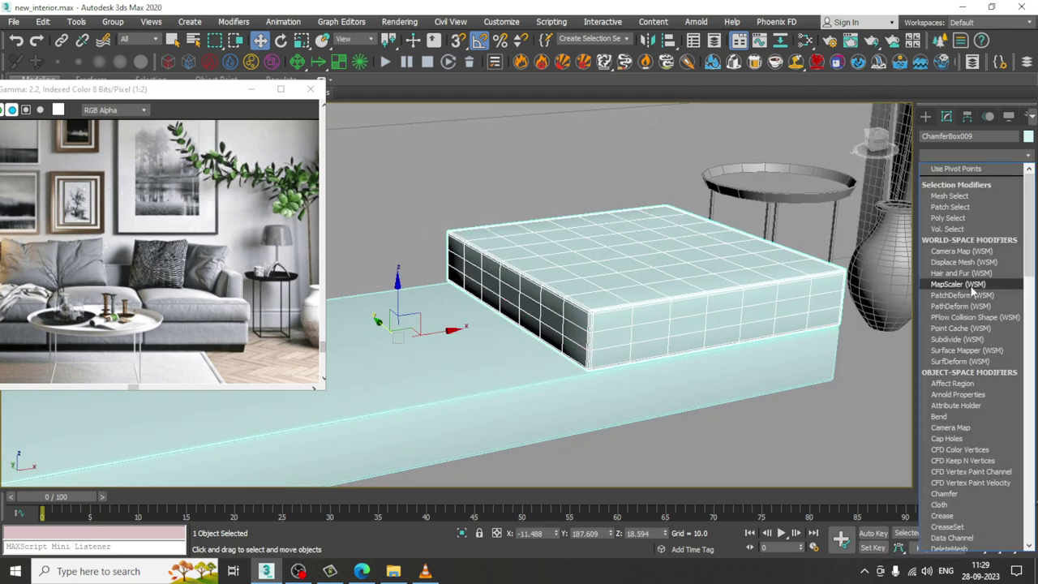
{"action": "scroll", "coordinate": [972, 290], "scroll_direction": "down", "scroll_amount": 1}
{"action": "key", "text": "f"}
{"action": "key", "text": "f"}
{"action": "left_click", "coordinate": [960, 203]}
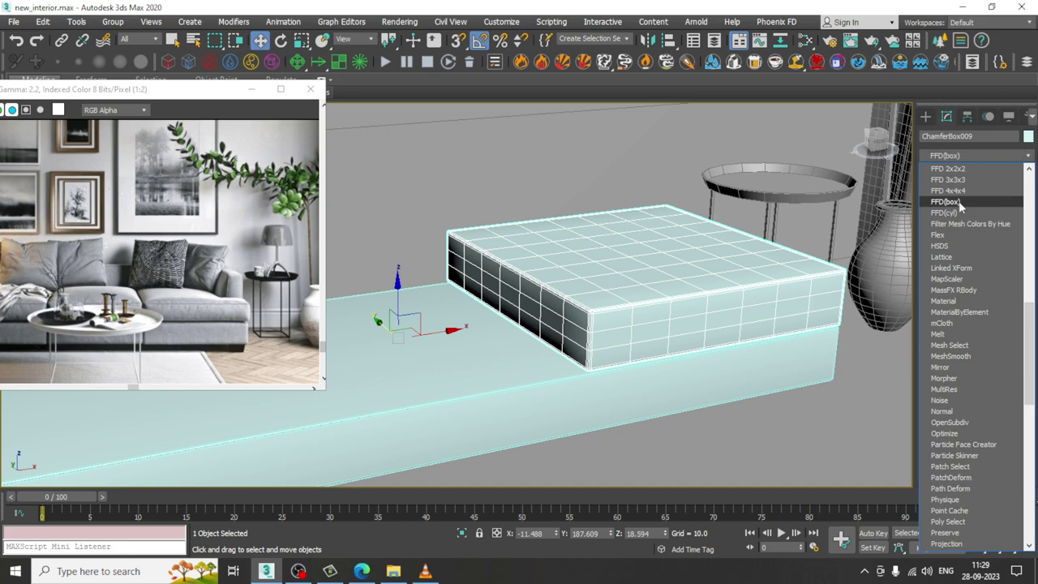
{"action": "middle_click_drag", "start_coordinate": [643, 231], "coordinate": [640, 258], "text": "alt"}
{"action": "scroll", "coordinate": [640, 258], "scroll_direction": "up", "scroll_amount": 3}
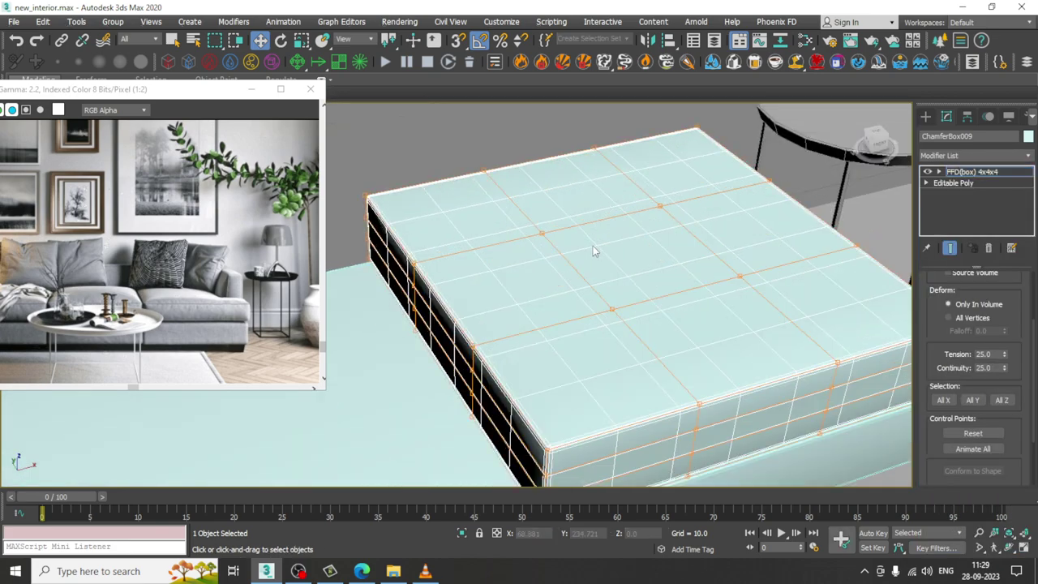
- Raise the four central control points on the cushion's upper face about 2.7 units to puff it up
{"action": "left_click", "coordinate": [540, 234]}
{"action": "left_click", "coordinate": [661, 206], "text": "ctrl"}
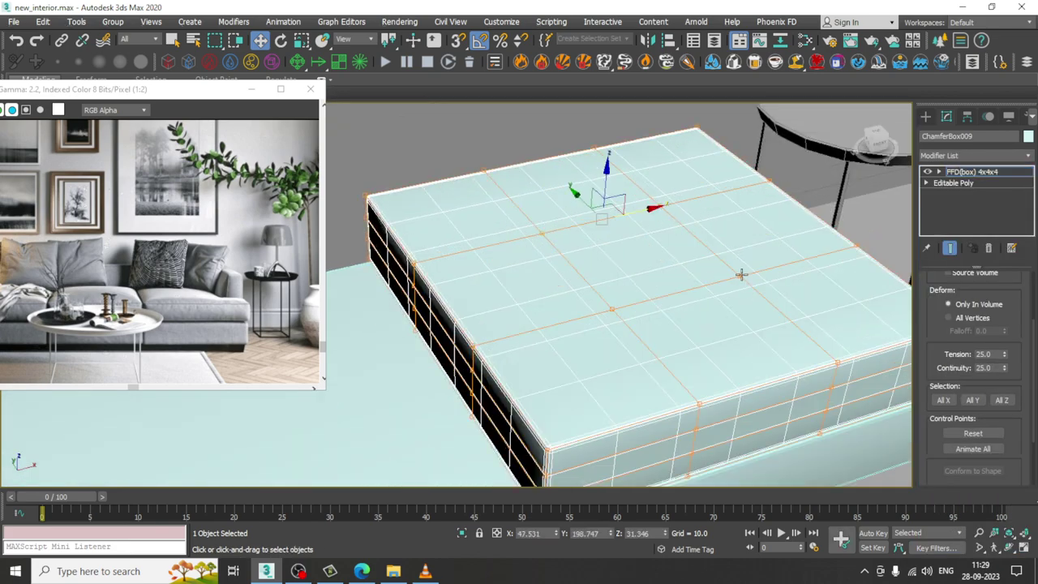
{"action": "left_click", "coordinate": [740, 275], "text": "ctrl"}
{"action": "left_click", "coordinate": [612, 311], "text": "ctrl"}
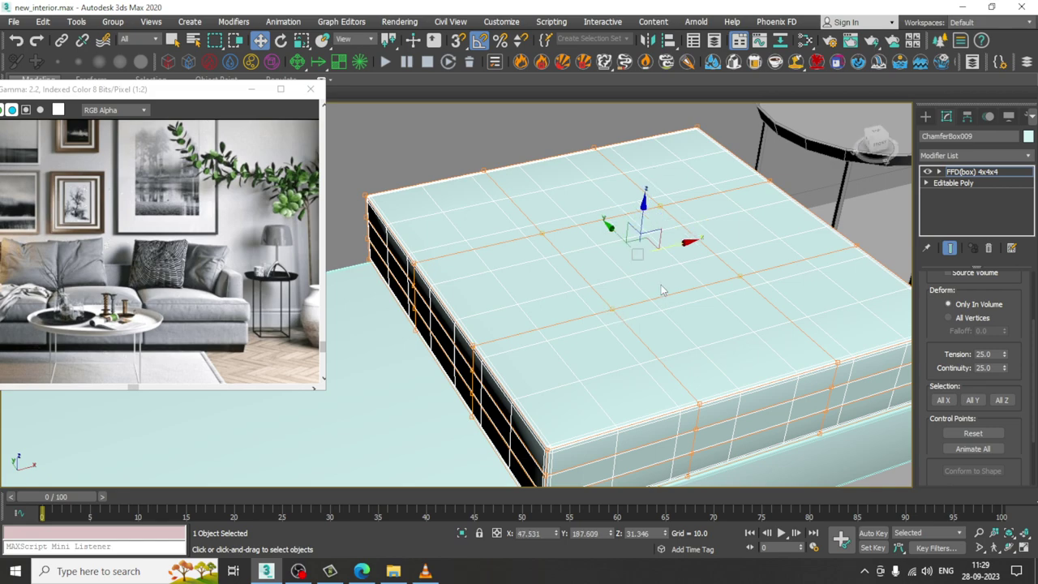
{"action": "middle_click_drag", "start_coordinate": [663, 295], "coordinate": [654, 245], "text": "alt"}
{"action": "left_click_drag", "start_coordinate": [640, 211], "coordinate": [640, 200]}
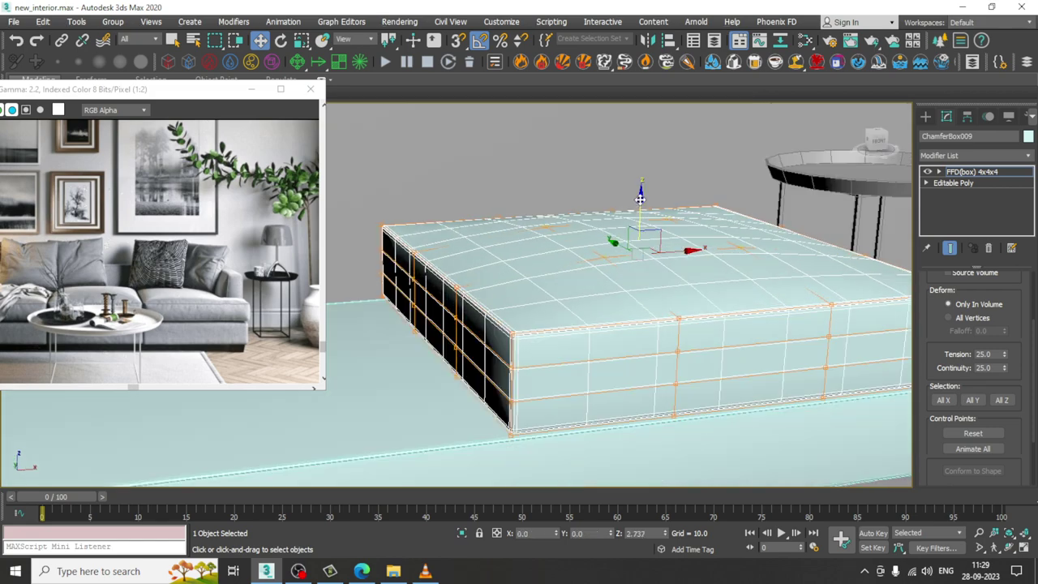
- Push the mid-height control points at the cushion's front and back slightly outward in the Left view to bulge its sides
{"action": "middle_click_drag", "start_coordinate": [588, 264], "coordinate": [621, 271], "text": "alt"}
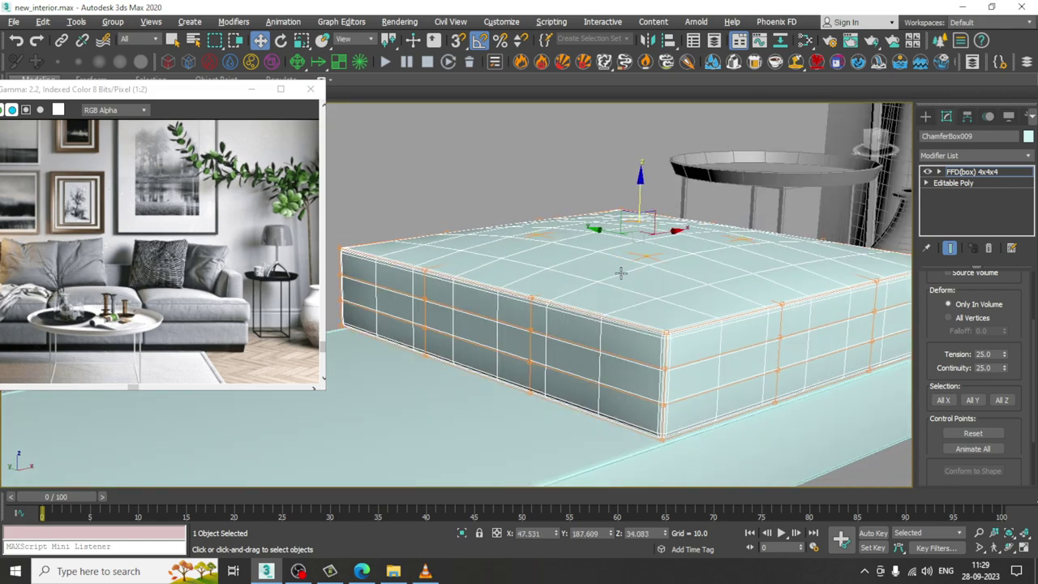
{"action": "key", "text": "alt+w"}
{"action": "middle_click_drag", "start_coordinate": [306, 430], "coordinate": [284, 403]}
{"action": "key", "text": "alt+w"}
{"action": "middle_click_drag", "start_coordinate": [397, 328], "coordinate": [375, 325]}
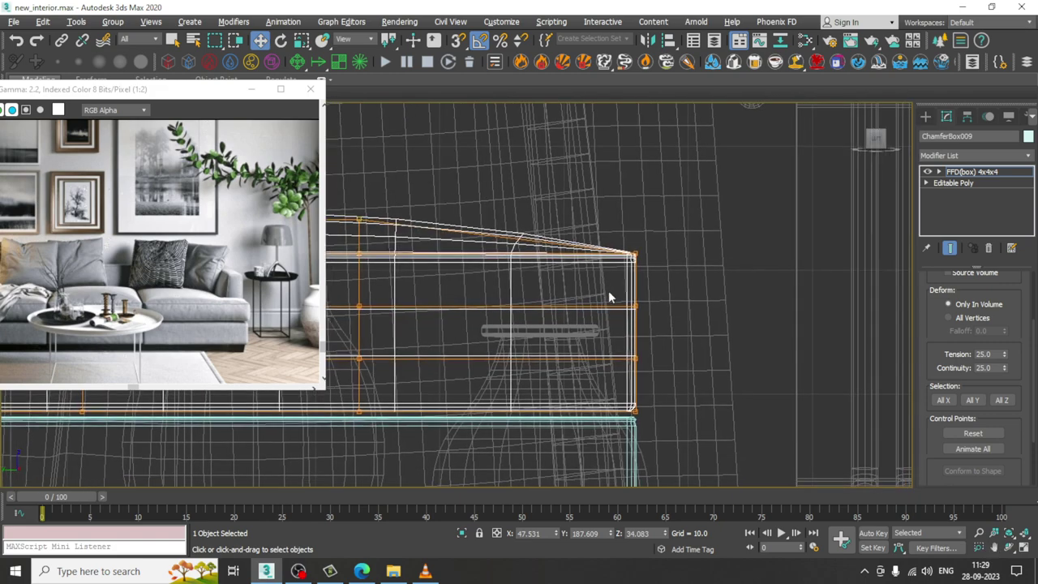
{"action": "left_click_drag", "start_coordinate": [675, 332], "coordinate": [688, 332]}
{"action": "middle_click_drag", "start_coordinate": [378, 328], "coordinate": [693, 329]}
{"action": "middle_click_drag", "start_coordinate": [359, 298], "coordinate": [703, 334]}
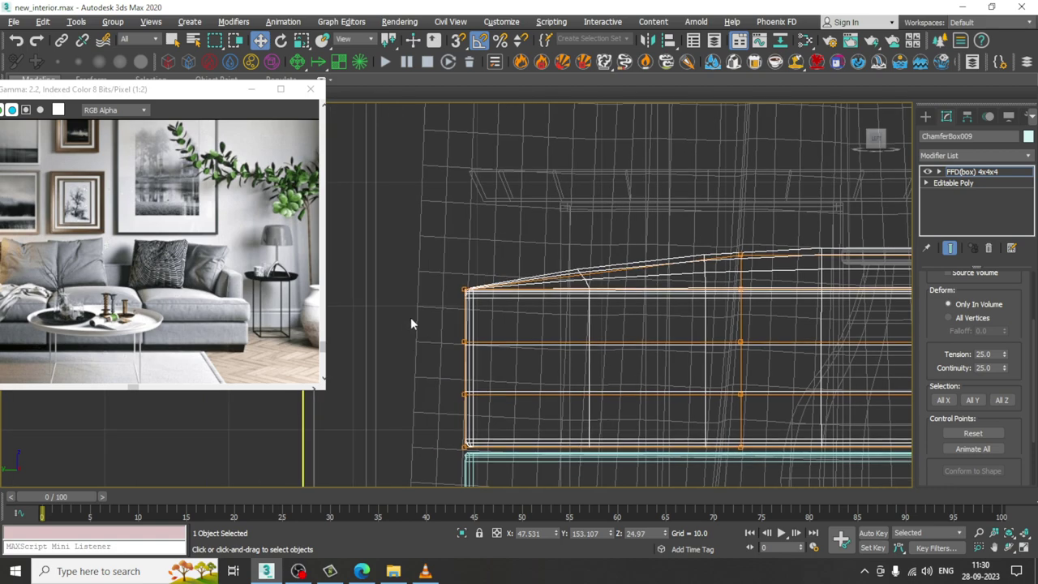
{"action": "left_click_drag", "start_coordinate": [514, 369], "coordinate": [506, 368]}
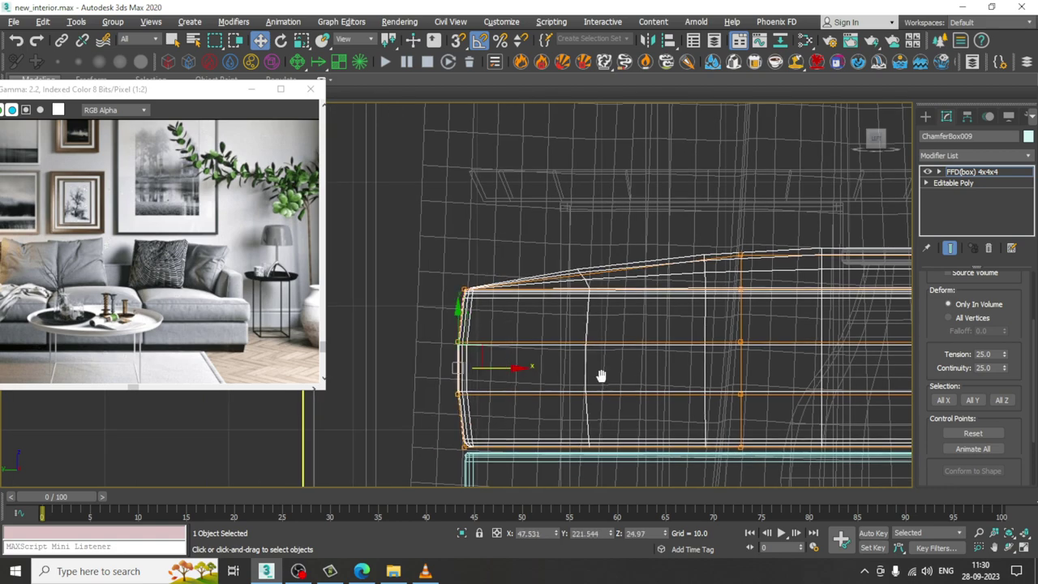
{"action": "middle_click_drag", "start_coordinate": [600, 375], "coordinate": [507, 284]}
{"action": "scroll", "coordinate": [507, 284], "scroll_direction": "down", "scroll_amount": 2}
{"action": "scroll", "coordinate": [551, 317], "scroll_direction": "down", "scroll_amount": 3}
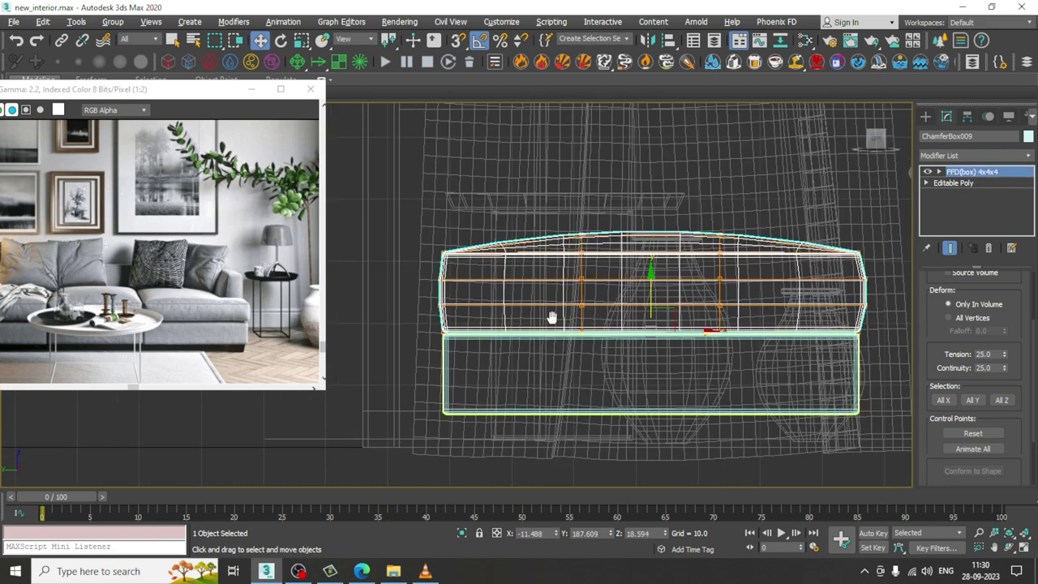
{"action": "left_click", "coordinate": [530, 373]}
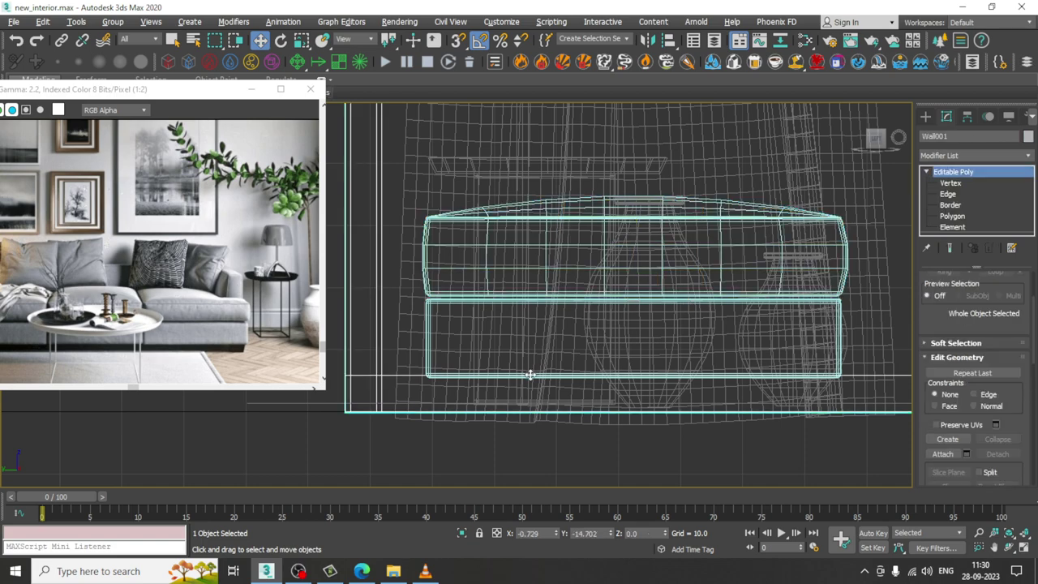
{"action": "left_click", "coordinate": [429, 331]}
{"action": "middle_click_drag", "start_coordinate": [449, 310], "coordinate": [515, 323]}
{"action": "key", "text": "q"}
{"action": "left_click", "coordinate": [411, 238]}
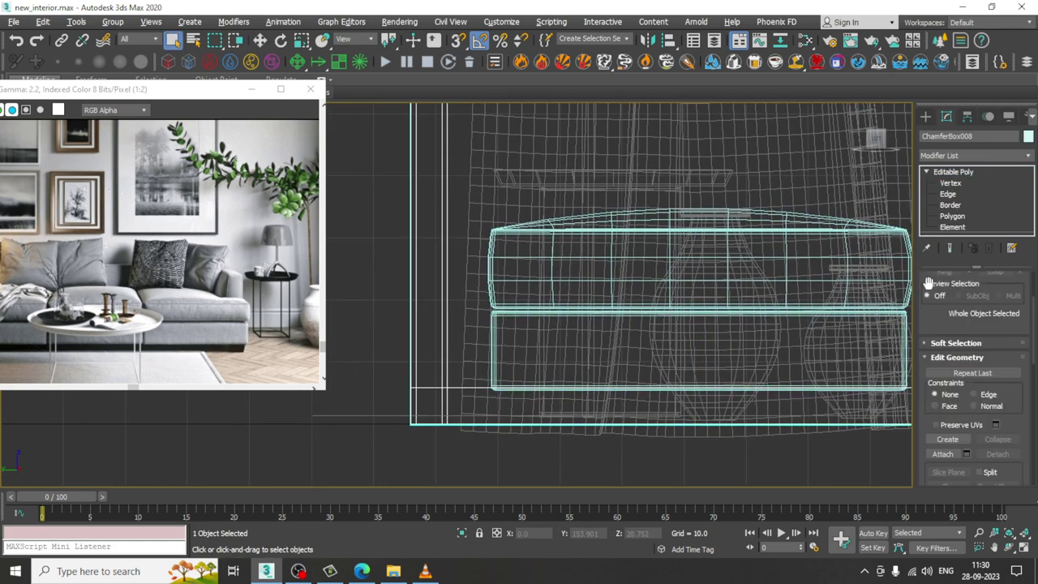
{"action": "left_click", "coordinate": [954, 184]}
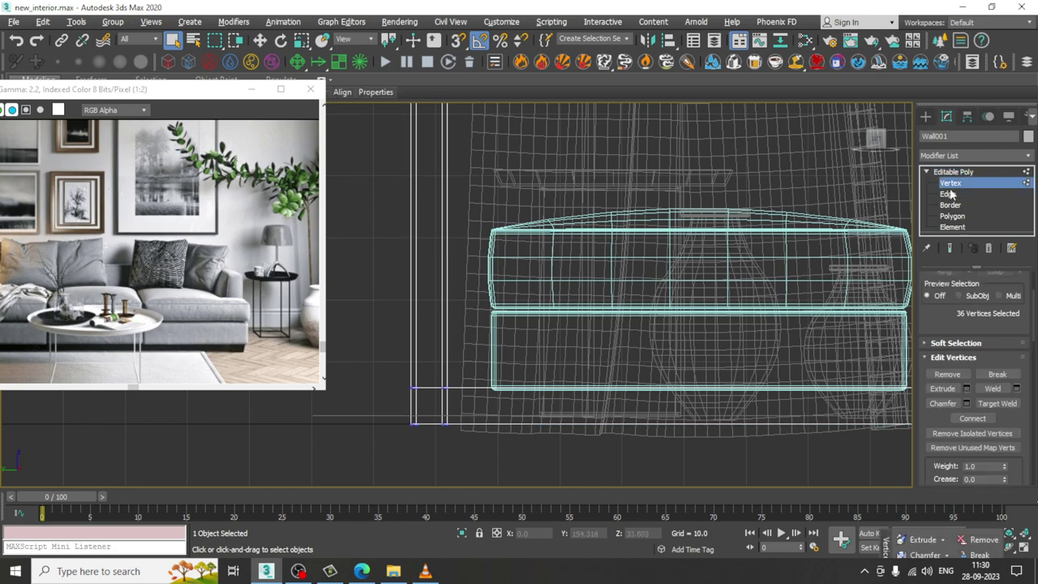
{"action": "left_click", "coordinate": [980, 172]}
- Select the rear-end vertices of the sofa base and move them backward past the seat cushion in the Left view
{"action": "scroll", "coordinate": [593, 342], "scroll_direction": "up", "scroll_amount": 2}
{"action": "left_click", "coordinate": [457, 300]}
{"action": "key", "text": "1"}
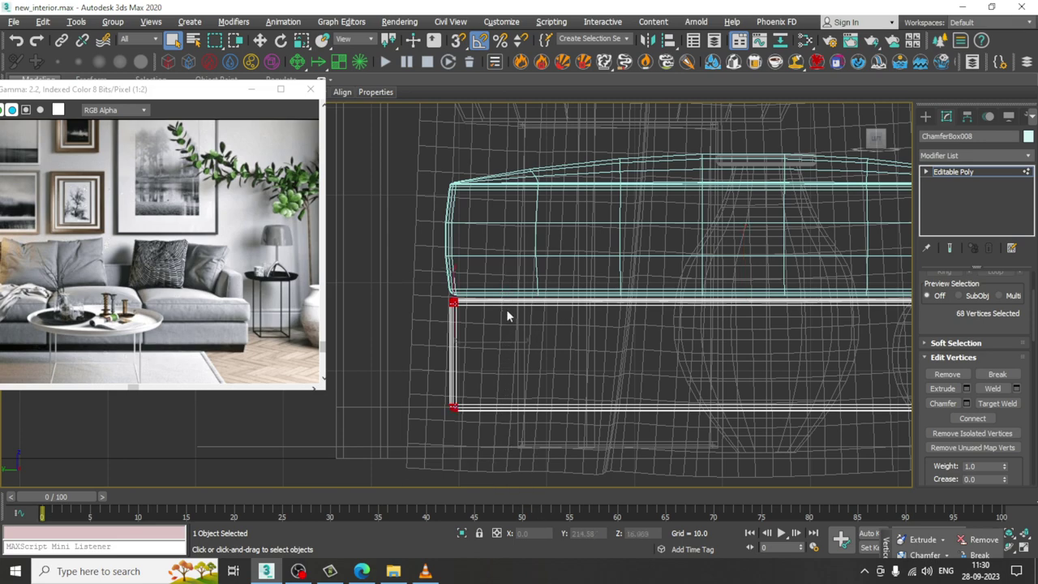
{"action": "key", "text": "w"}
{"action": "scroll", "coordinate": [503, 333], "scroll_direction": "down", "scroll_amount": 1}
{"action": "left_click_drag", "start_coordinate": [518, 333], "coordinate": [479, 329]}
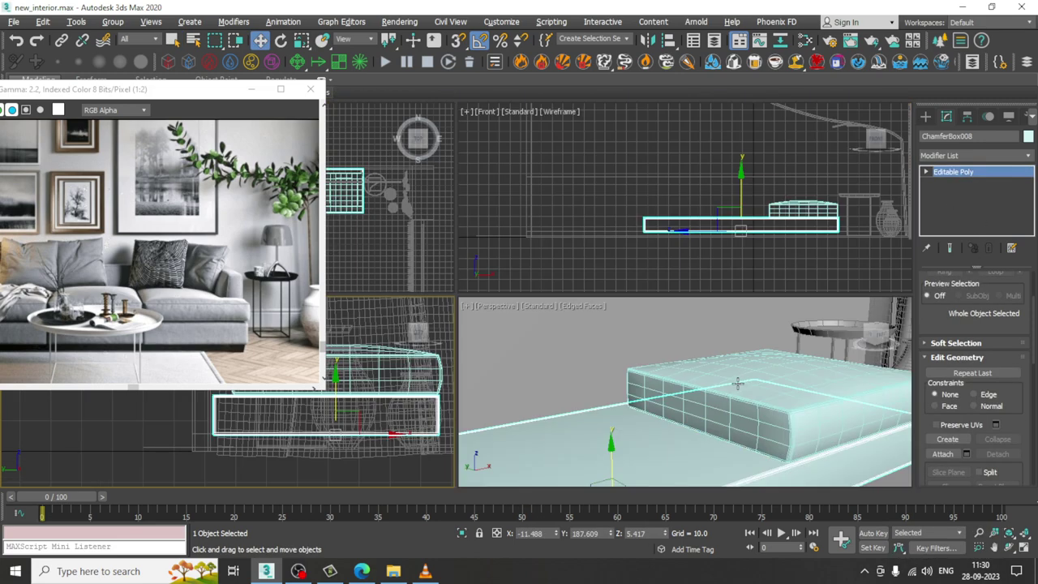
- Select the puffed seat cushion and add a TurboSmooth modifier above its FFD
{"action": "scroll", "coordinate": [681, 434], "scroll_direction": "up", "scroll_amount": 3}
{"action": "mouse_move", "coordinate": [682, 433]}
{"action": "middle_mouse_down", "text": "alt"}
{"action": "mouse_move", "coordinate": [676, 355]}
{"action": "mouse_move", "coordinate": [698, 375]}
{"action": "mouse_move", "coordinate": [599, 359]}
{"action": "middle_mouse_up", "text": "alt"}
{"action": "scroll", "coordinate": [596, 358], "scroll_direction": "up", "scroll_amount": 3}
{"action": "middle_click_drag", "start_coordinate": [710, 337], "coordinate": [656, 355]}
{"action": "scroll", "coordinate": [657, 355], "scroll_direction": "up", "scroll_amount": 3}
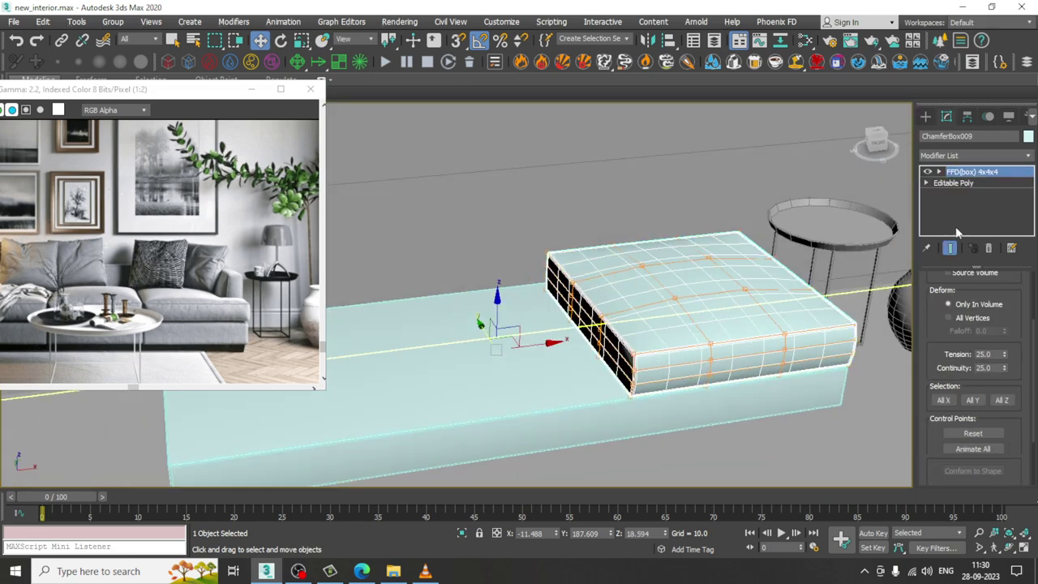
{"action": "left_click", "coordinate": [969, 156]}
{"action": "type", "text": "tu"}
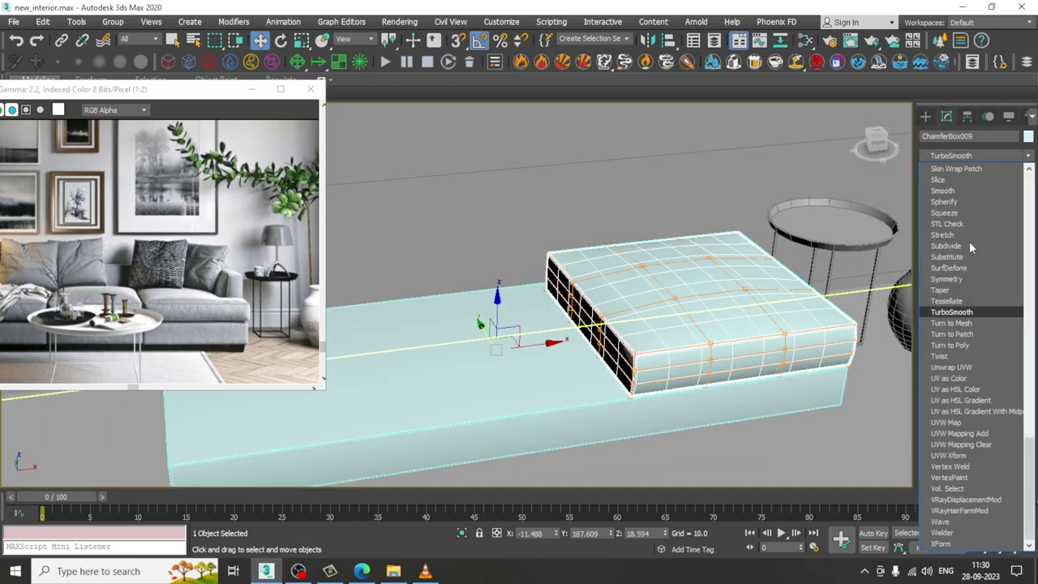
{"action": "left_click", "coordinate": [965, 313]}
- Clone the smoothed cushion twice as copies along X, about 64.4 units apart, to form a row of three
{"action": "scroll", "coordinate": [755, 332], "scroll_direction": "down", "scroll_amount": 3}
{"action": "middle_click_drag", "start_coordinate": [754, 332], "coordinate": [649, 320], "text": "alt"}
{"action": "mouse_move", "coordinate": [532, 327]}
{"action": "left_mouse_down", "text": "shift"}
{"action": "mouse_move", "coordinate": [320, 331]}
{"action": "mouse_move", "coordinate": [378, 332]}
{"action": "left_mouse_up", "text": "shift"}
{"action": "left_click", "coordinate": [516, 340]}
{"action": "middle_click_drag", "start_coordinate": [654, 320], "coordinate": [789, 310]}
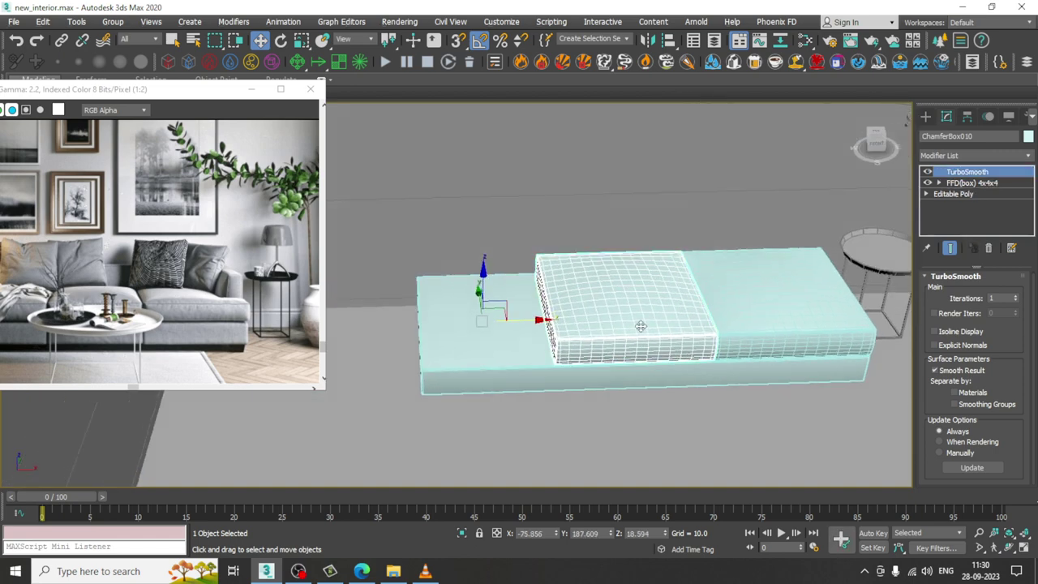
{"action": "mouse_move", "coordinate": [538, 323]}
{"action": "left_mouse_down", "text": "shift"}
{"action": "mouse_move", "coordinate": [338, 354]}
{"action": "mouse_move", "coordinate": [383, 353]}
{"action": "left_mouse_up", "text": "shift"}
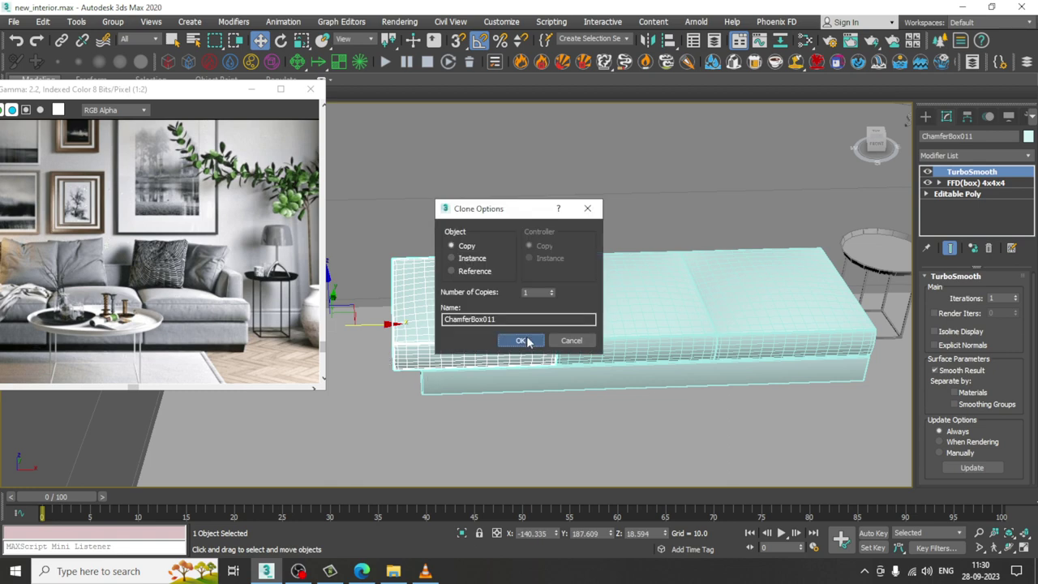
{"action": "left_click", "coordinate": [527, 339]}
- Extend the sofa base by moving its left-end vertices along X to line up with the outer cushion
{"action": "left_click", "coordinate": [513, 390]}
{"action": "key", "text": "1"}
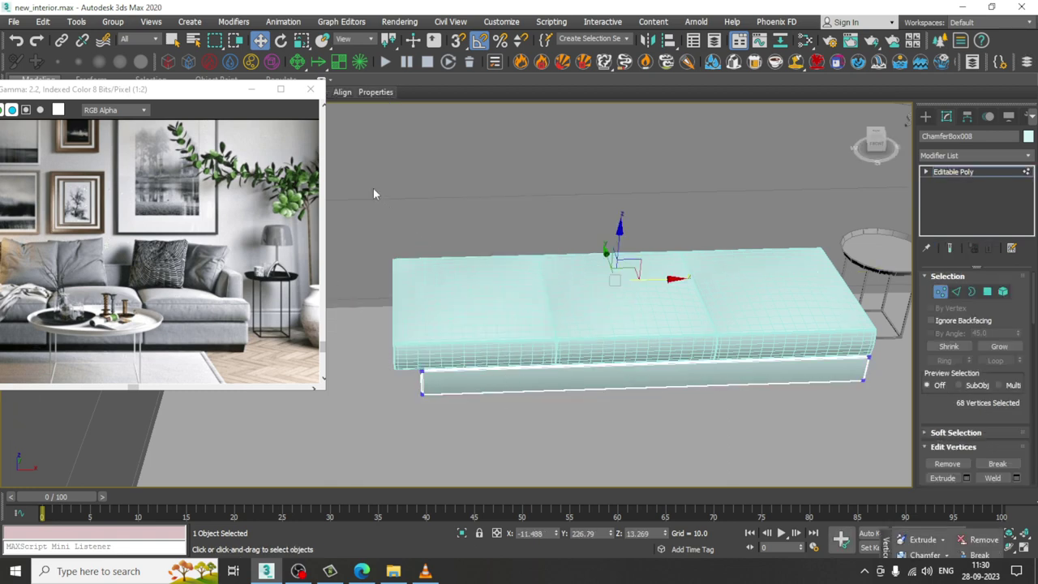
{"action": "left_click_drag", "start_coordinate": [370, 180], "coordinate": [519, 487]}
{"action": "left_click_drag", "start_coordinate": [447, 330], "coordinate": [447, 329]}
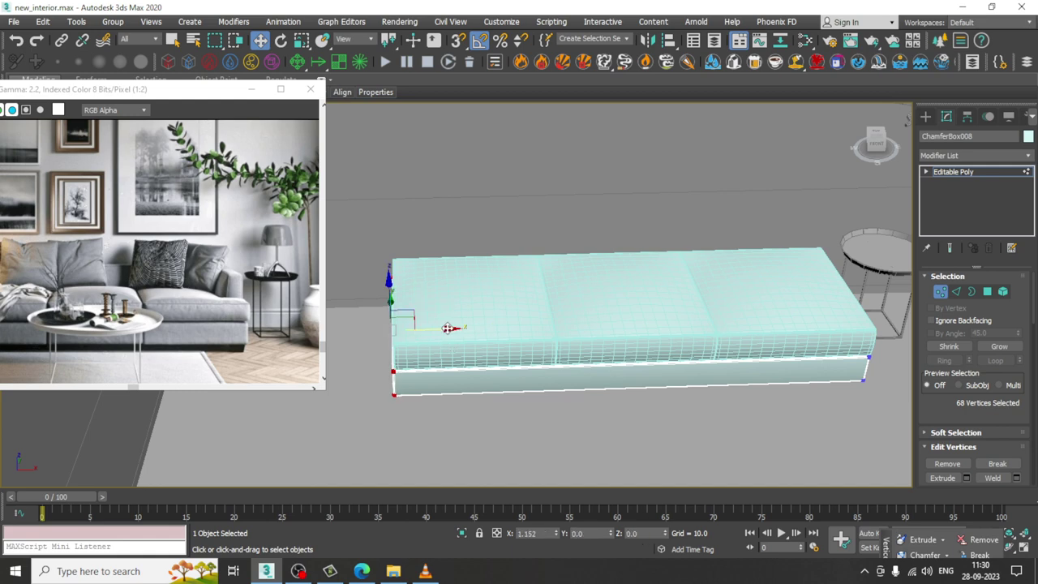
- Create a ChamferBox backrest across the sofa in the Front view, about 34 by 193 units, 4.27 high with a 1.525 fillet
{"action": "middle_click_drag", "start_coordinate": [512, 334], "coordinate": [779, 300], "text": "alt"}
{"action": "scroll", "coordinate": [563, 332], "scroll_direction": "up", "scroll_amount": 2}
{"action": "middle_click_drag", "start_coordinate": [635, 364], "coordinate": [532, 313], "text": "alt"}
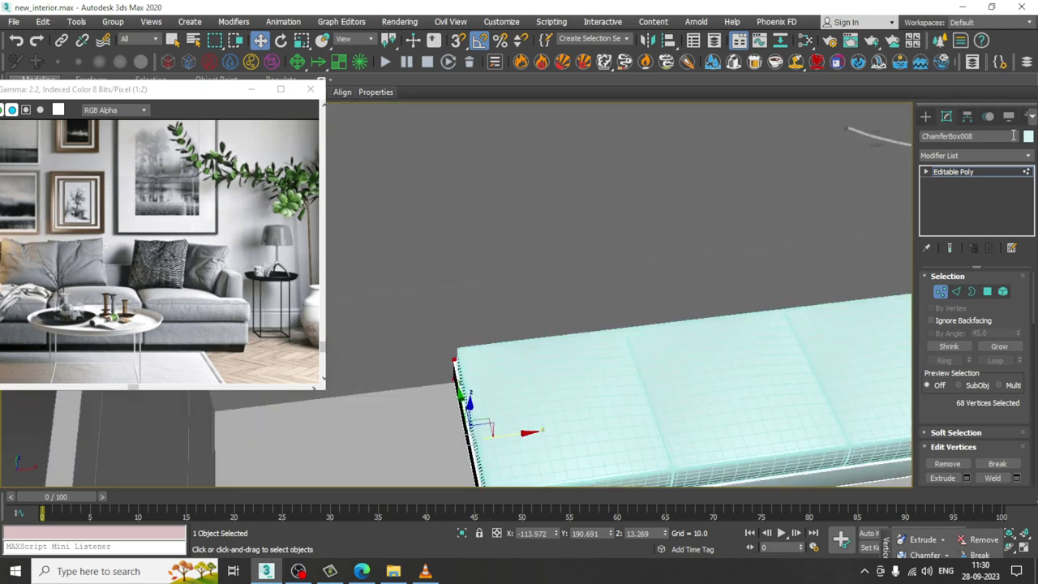
{"action": "left_click", "coordinate": [930, 120]}
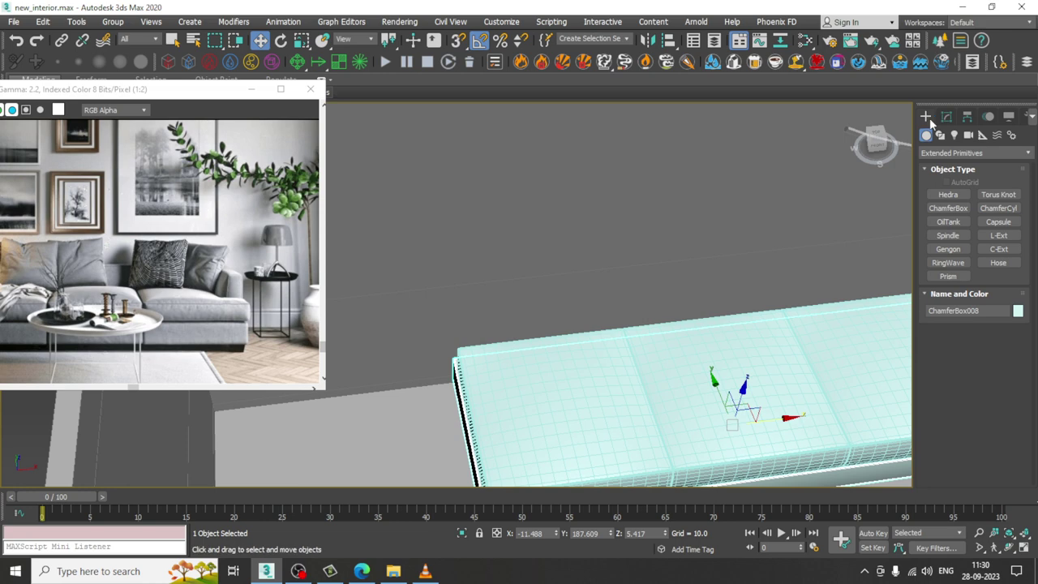
{"action": "left_click", "coordinate": [963, 210]}
{"action": "key", "text": "alt+w"}
{"action": "middle_click", "coordinate": [734, 195]}
{"action": "key", "text": "alt+w"}
{"action": "middle_click_drag", "start_coordinate": [402, 273], "coordinate": [658, 316]}
{"action": "left_click_drag", "start_coordinate": [475, 288], "coordinate": [750, 358]}
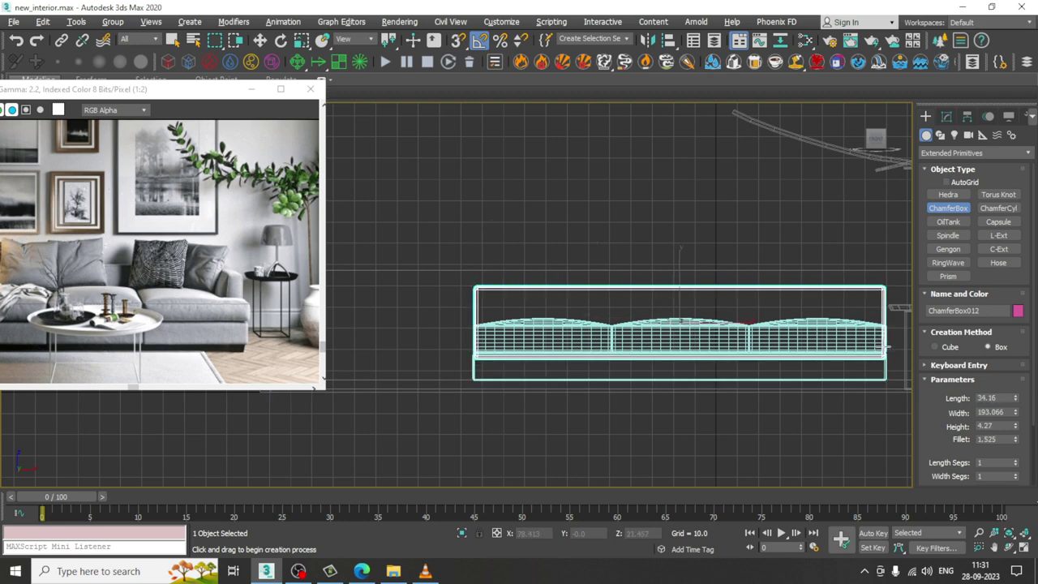
- Move the backrest box toward the rear of the sofa, to about Y 213.6
{"action": "key", "text": "w"}
{"action": "key", "text": "alt+w"}
{"action": "middle_click", "coordinate": [793, 406]}
{"action": "key", "text": "alt+w"}
{"action": "middle_click_drag", "start_coordinate": [792, 405], "coordinate": [713, 300], "text": "alt"}
{"action": "scroll", "coordinate": [768, 357], "scroll_direction": "down", "scroll_amount": 5}
{"action": "left_click_drag", "start_coordinate": [673, 381], "coordinate": [490, 251]}
- Set the backrest box's height to about 7.34 and its fillet to about 0.75
{"action": "key", "text": "z"}
{"action": "middle_click_drag", "start_coordinate": [637, 354], "coordinate": [850, 296], "text": "alt"}
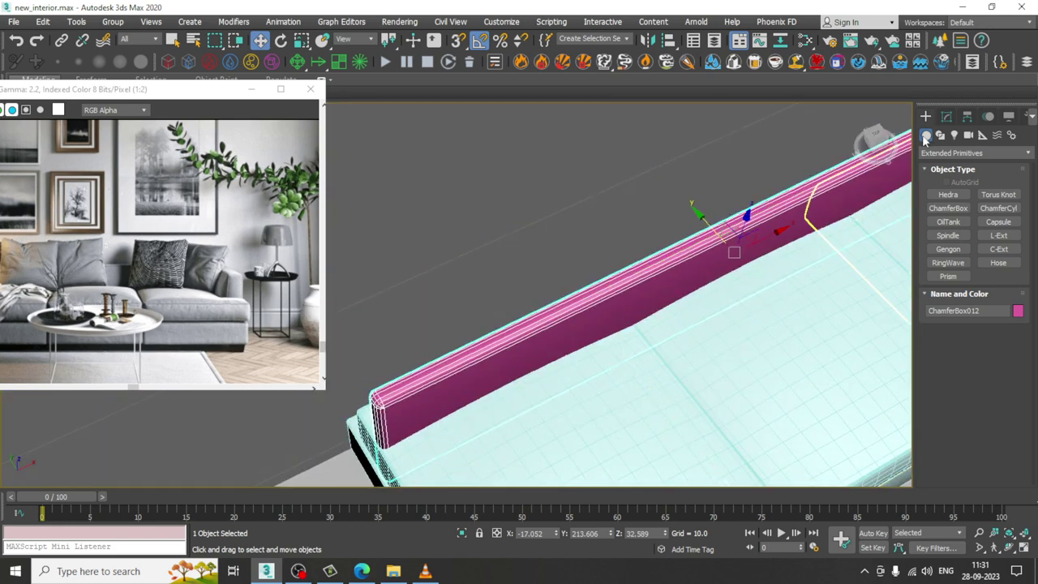
{"action": "left_click", "coordinate": [947, 116]}
{"action": "left_click_drag", "start_coordinate": [1016, 325], "coordinate": [1003, 284]}
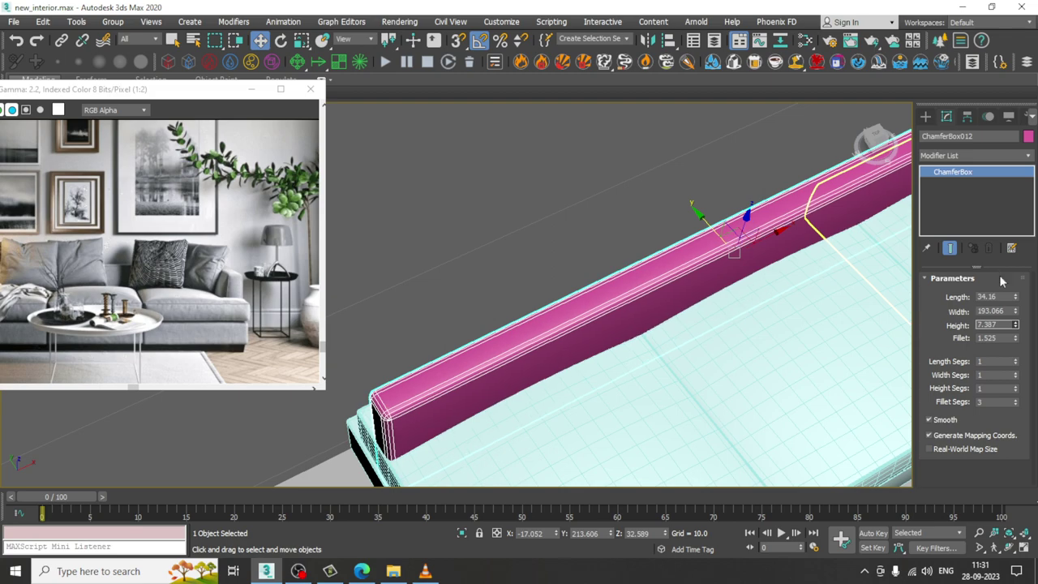
{"action": "left_click_drag", "start_coordinate": [1019, 342], "coordinate": [1030, 368]}
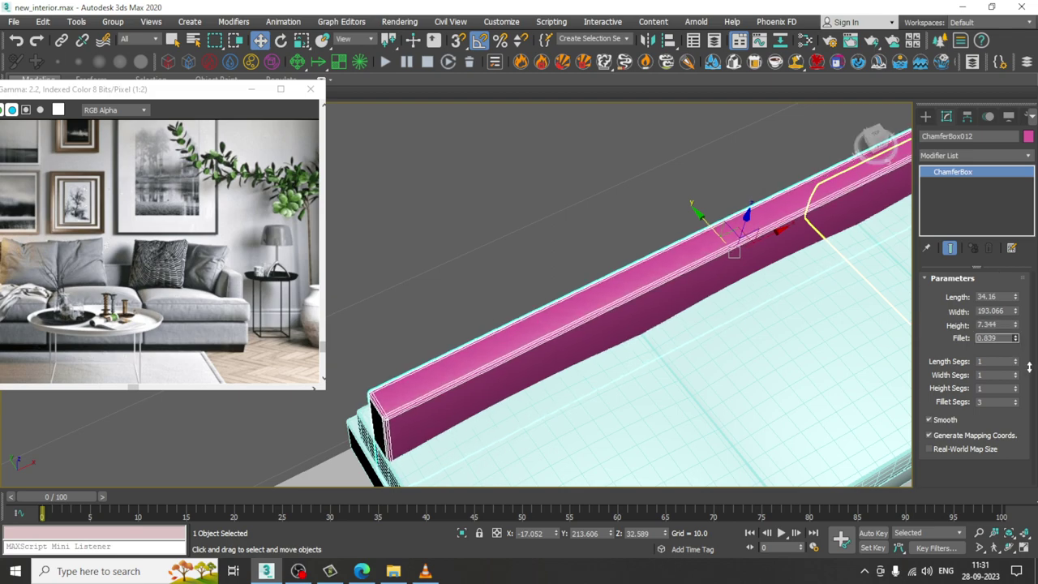
- Move the backrest along Y to the rear edge of the base, at about Y 226.6
{"action": "middle_click_drag", "start_coordinate": [774, 329], "coordinate": [640, 313], "text": "alt"}
{"action": "scroll", "coordinate": [721, 309], "scroll_direction": "down", "scroll_amount": 4}
{"action": "middle_click_drag", "start_coordinate": [714, 315], "coordinate": [562, 324]}
{"action": "scroll", "coordinate": [562, 324], "scroll_direction": "up", "scroll_amount": 3}
{"action": "middle_click_drag", "start_coordinate": [608, 280], "coordinate": [707, 224]}
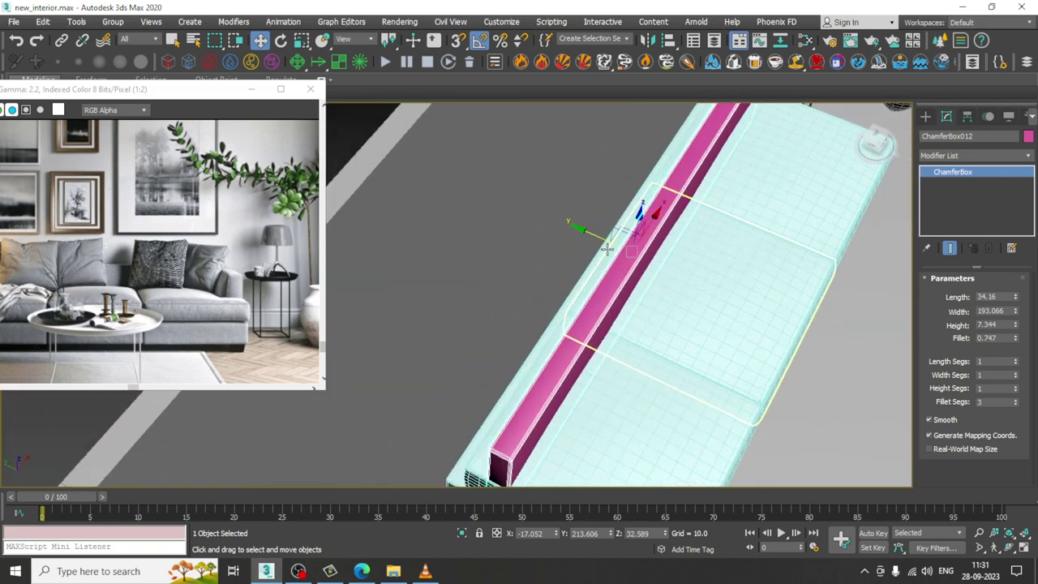
{"action": "left_click_drag", "start_coordinate": [593, 237], "coordinate": [556, 223]}
{"action": "middle_click_drag", "start_coordinate": [702, 244], "coordinate": [639, 213], "text": "alt"}
{"action": "middle_click_drag", "start_coordinate": [639, 212], "coordinate": [665, 276]}
- Convert the backrest to an Editable Poly and align the vertices at its two ends with the ends of the base
{"action": "right_click", "coordinate": [533, 264]}
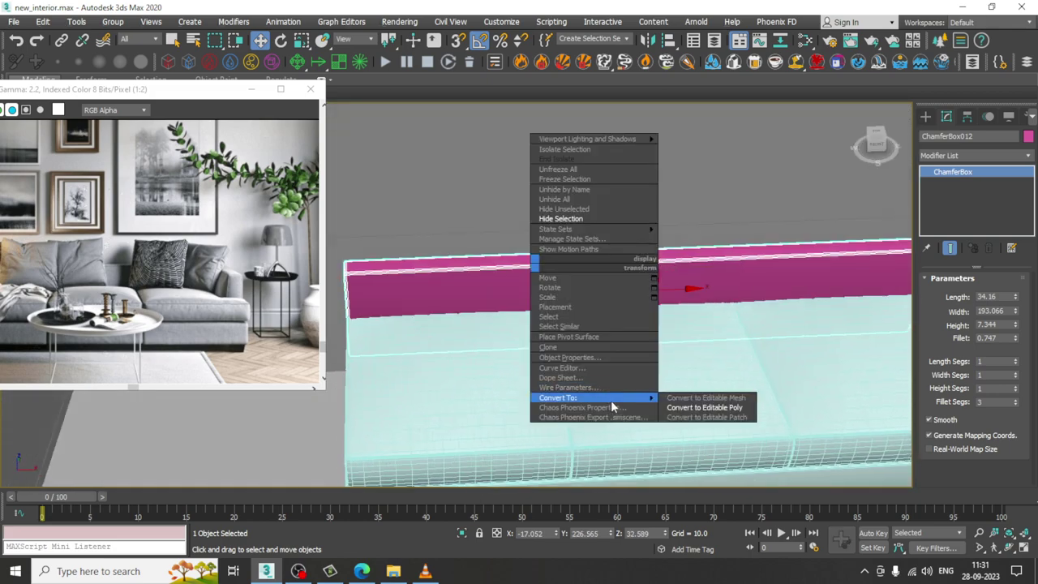
{"action": "left_click", "coordinate": [730, 408]}
{"action": "middle_click_drag", "start_coordinate": [660, 325], "coordinate": [827, 347]}
{"action": "key", "text": "1"}
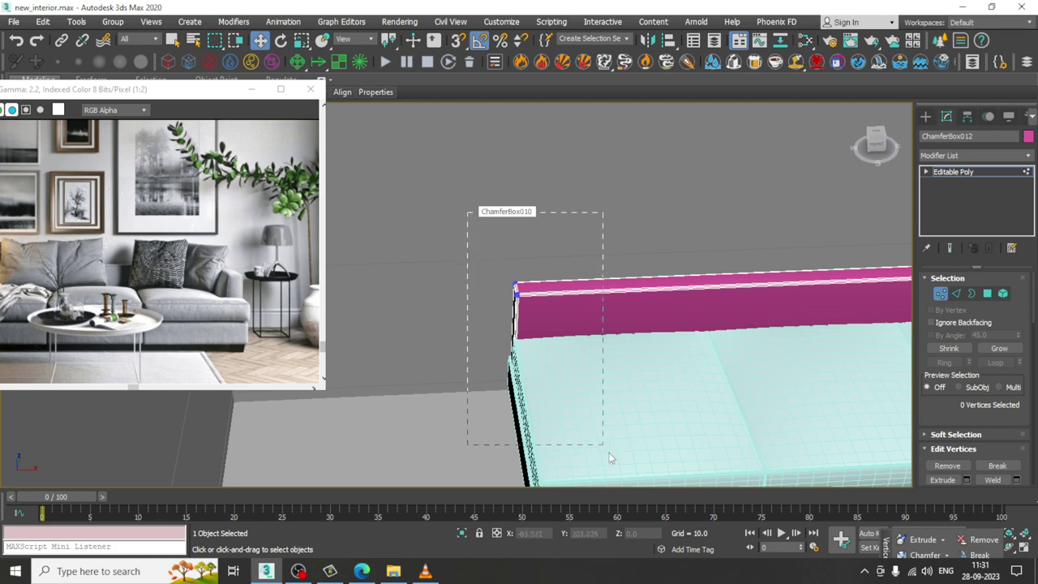
{"action": "left_click_drag", "start_coordinate": [559, 327], "coordinate": [558, 327]}
{"action": "middle_click_drag", "start_coordinate": [557, 327], "coordinate": [267, 312]}
{"action": "middle_click_drag", "start_coordinate": [699, 308], "coordinate": [661, 249], "text": "alt"}
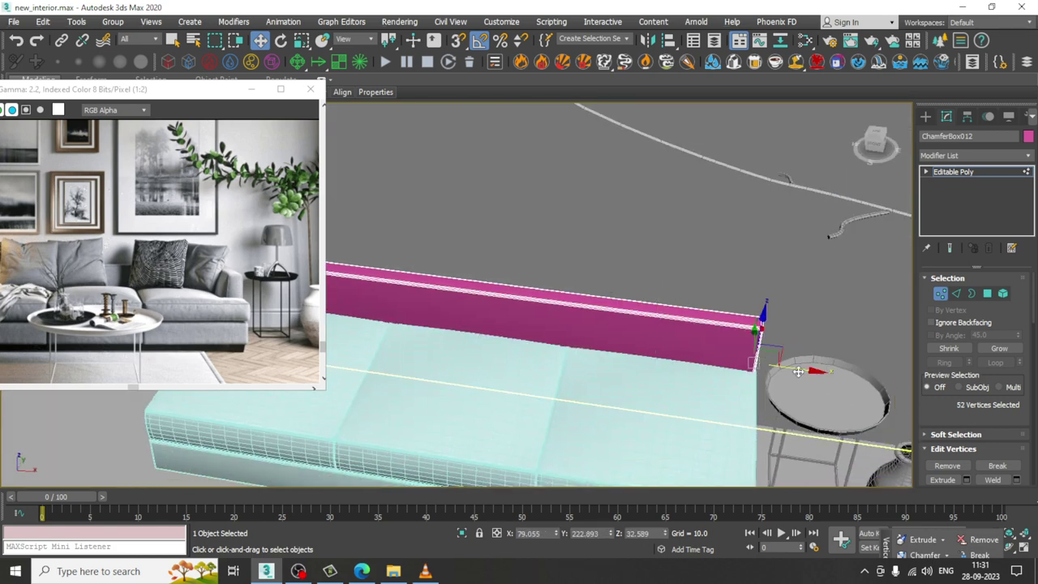
{"action": "middle_click_drag", "start_coordinate": [643, 359], "coordinate": [678, 341], "text": "alt"}
- Leave vertex editing and lower the whole backrest to about Z 28.8
{"action": "left_click", "coordinate": [984, 176]}
{"action": "middle_click_drag", "start_coordinate": [643, 295], "coordinate": [711, 284]}
{"action": "left_click_drag", "start_coordinate": [581, 304], "coordinate": [580, 317]}
{"action": "middle_click_drag", "start_coordinate": [661, 312], "coordinate": [645, 267], "text": "alt"}
{"action": "scroll", "coordinate": [644, 313], "scroll_direction": "down", "scroll_amount": 3}
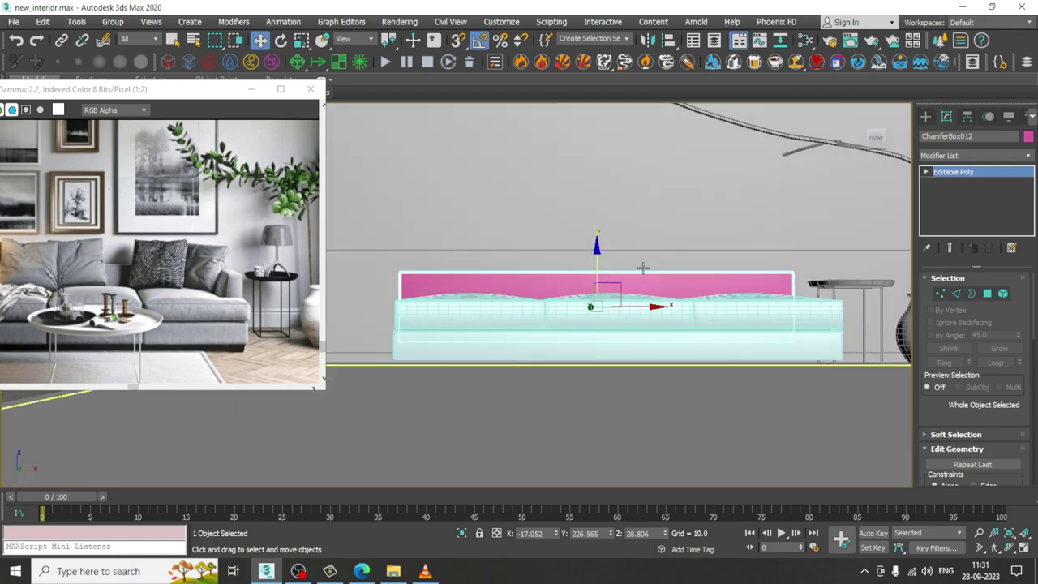
{"action": "key", "text": "alt+w"}
{"action": "middle_click_drag", "start_coordinate": [349, 348], "coordinate": [341, 323]}
{"action": "middle_click_drag", "start_coordinate": [416, 260], "coordinate": [384, 260]}
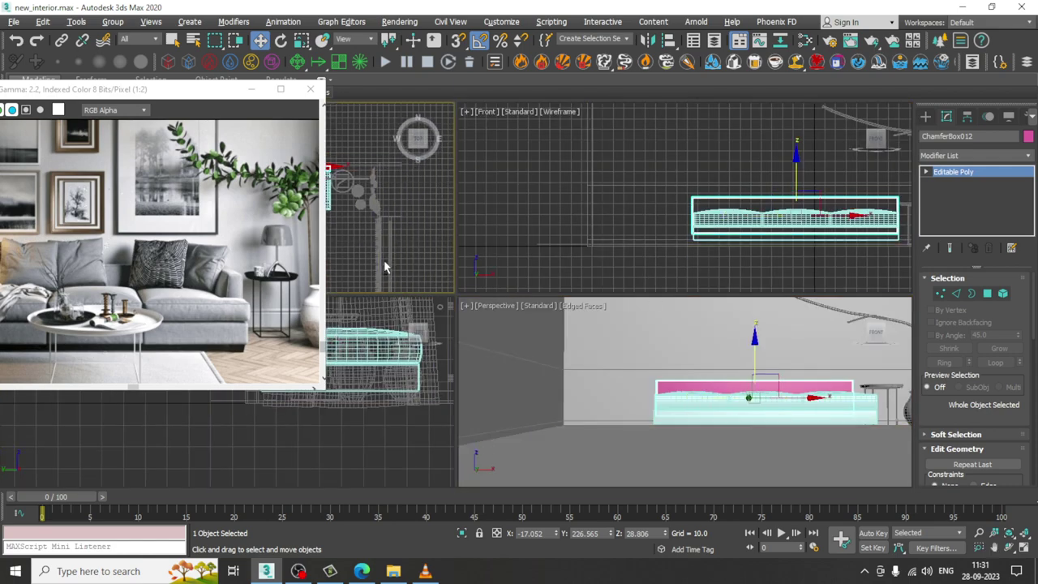
{"action": "key", "text": "alt+w"}
{"action": "middle_click_drag", "start_coordinate": [478, 292], "coordinate": [549, 333]}
{"action": "scroll", "coordinate": [578, 334], "scroll_direction": "up", "scroll_amount": 5}
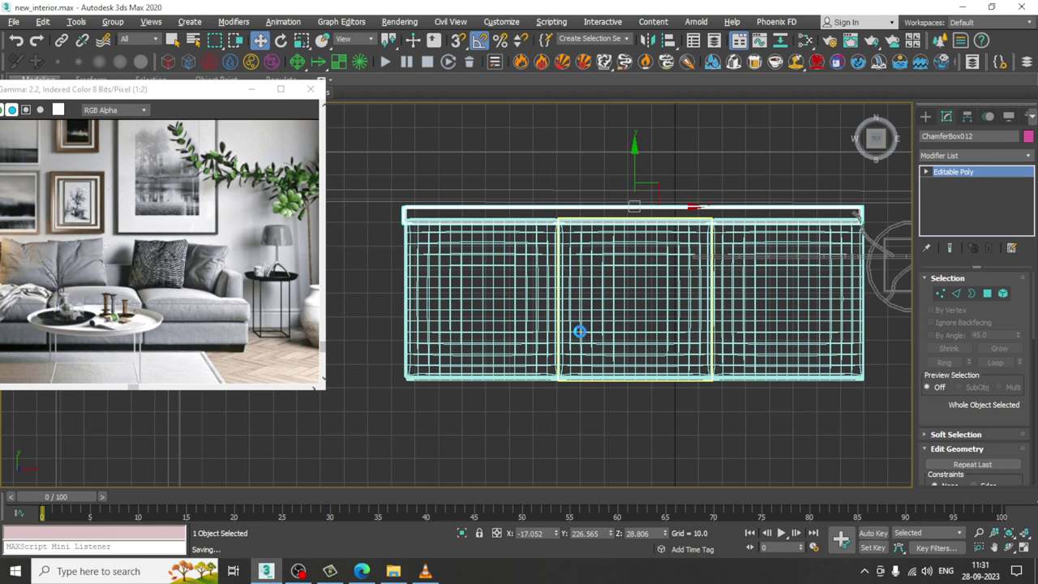
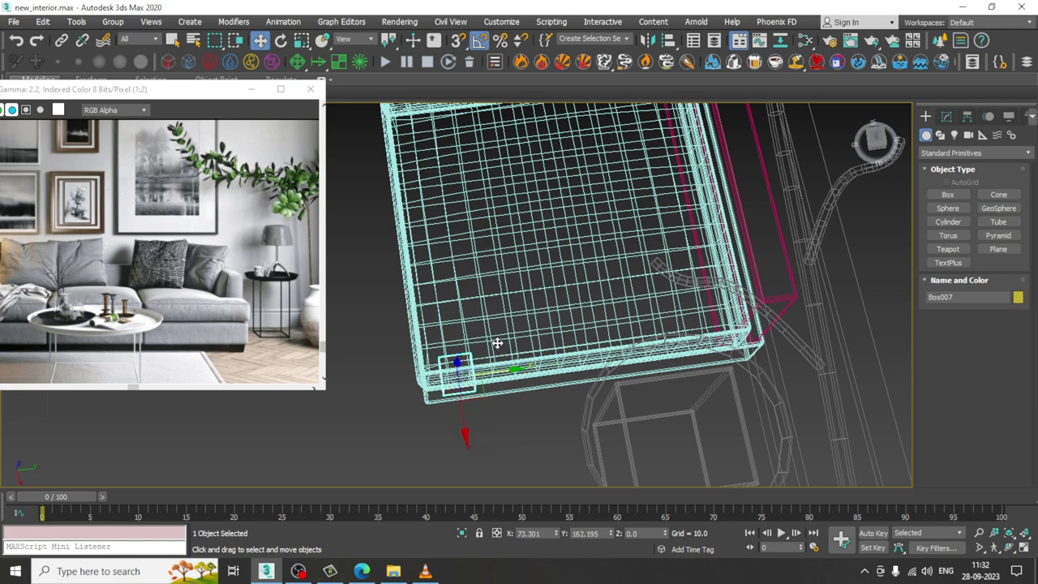
- Raise the small leg box under the sofa's front corner to about Z 0.5
{"action": "mouse_move", "coordinate": [496, 344]}
{"action": "middle_mouse_down", "text": "alt"}
{"action": "mouse_move", "coordinate": [601, 299]}
{"action": "mouse_move", "coordinate": [593, 287]}
{"action": "mouse_move", "coordinate": [637, 287]}
{"action": "mouse_move", "coordinate": [645, 274]}
{"action": "mouse_move", "coordinate": [610, 310]}
{"action": "middle_mouse_up", "text": "alt"}
{"action": "key", "text": "F3"}
{"action": "scroll", "coordinate": [555, 369], "scroll_direction": "up", "scroll_amount": 3}
{"action": "middle_click_drag", "start_coordinate": [555, 369], "coordinate": [557, 355], "text": "alt"}
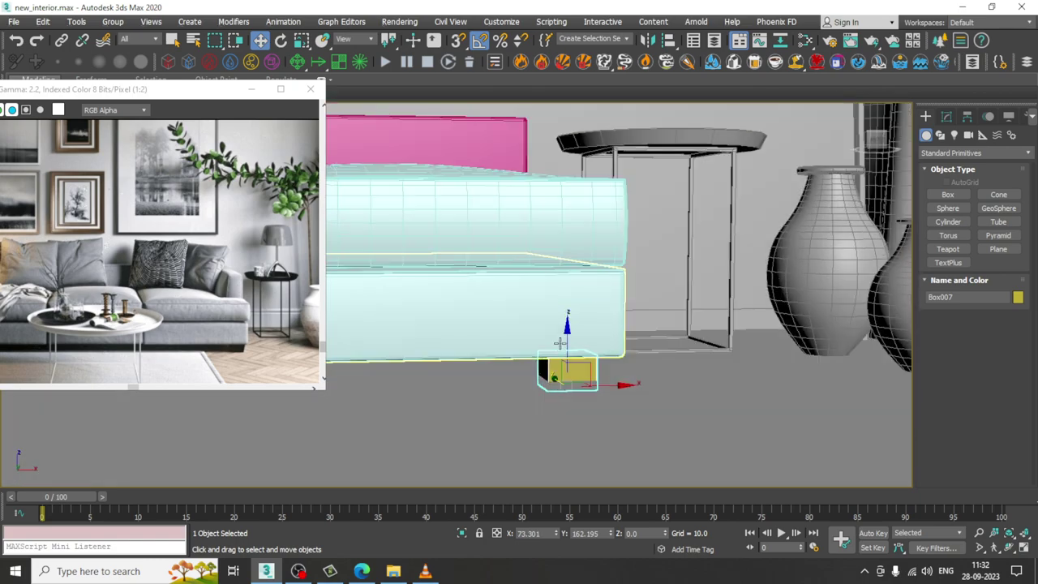
{"action": "left_click_drag", "start_coordinate": [568, 339], "coordinate": [568, 333]}
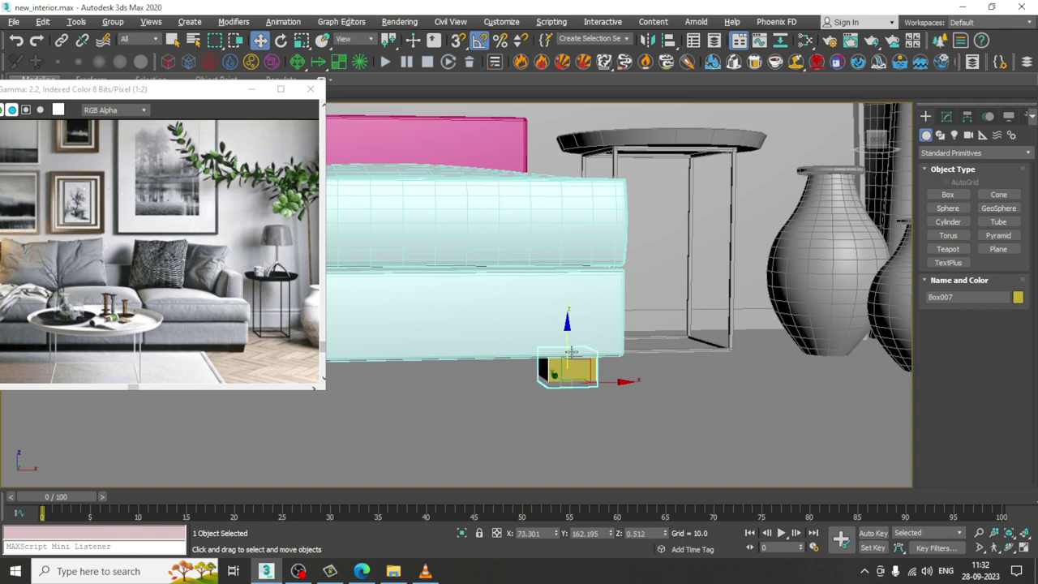
- Convert the leg box to an Editable Poly and raise its four upper vertices into the base, to about Z 6.8
{"action": "middle_click_drag", "start_coordinate": [574, 376], "coordinate": [572, 368], "text": "alt"}
{"action": "right_click", "coordinate": [566, 361]}
{"action": "mouse_move", "coordinate": [637, 495]}
{"action": "left_click", "coordinate": [739, 505]}
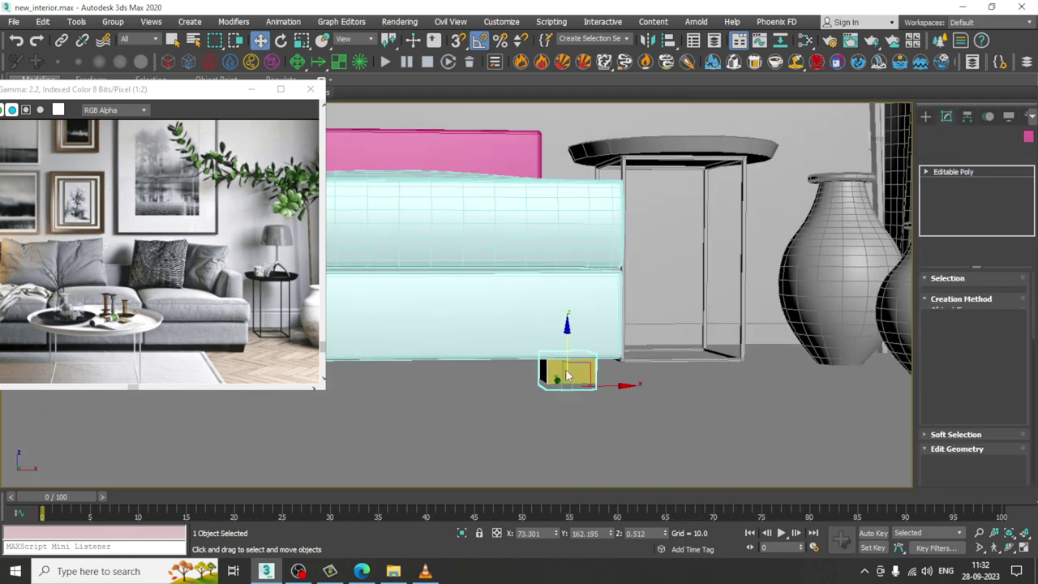
{"action": "key", "text": "1"}
{"action": "key", "text": "F3"}
{"action": "left_click_drag", "start_coordinate": [629, 366], "coordinate": [630, 368]}
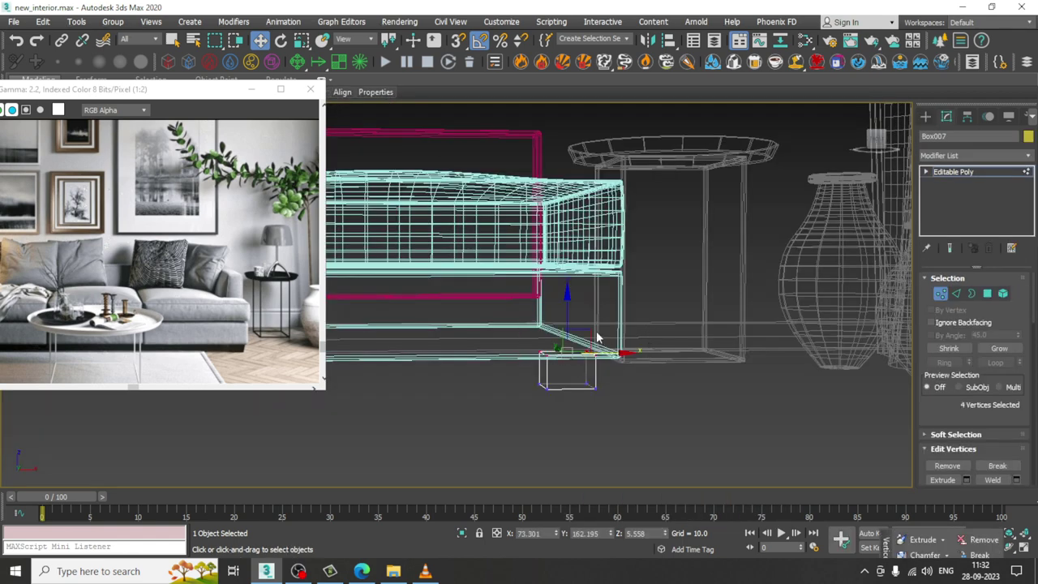
{"action": "key", "text": "F3"}
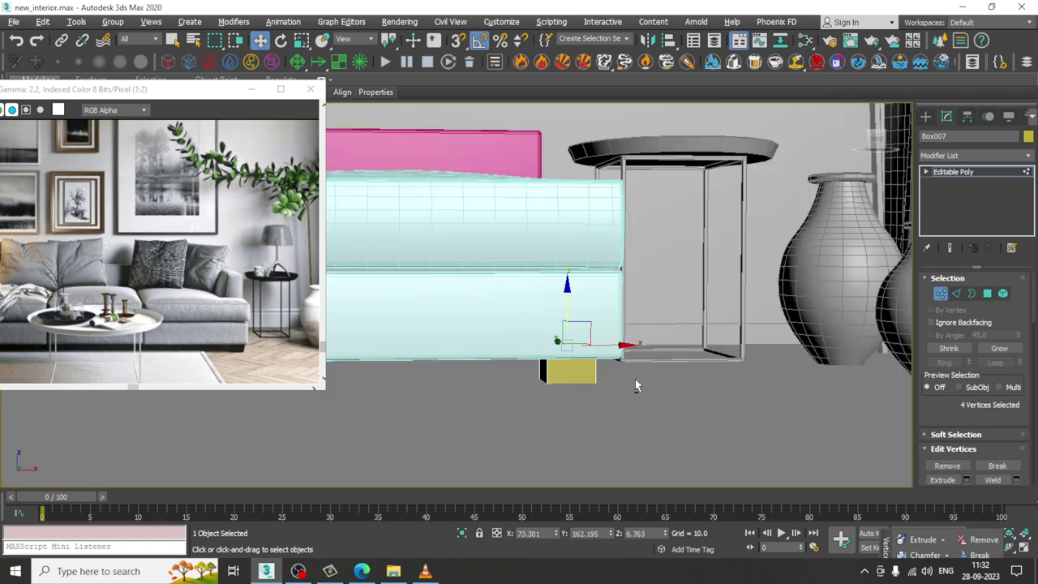
- Scale the leg's four lower vertices inward to taper it, and leave vertex editing
{"action": "mouse_move", "coordinate": [635, 379]}
{"action": "middle_mouse_down", "text": "alt"}
{"action": "mouse_move", "coordinate": [635, 362]}
{"action": "mouse_move", "coordinate": [626, 372]}
{"action": "middle_mouse_up", "text": "alt"}
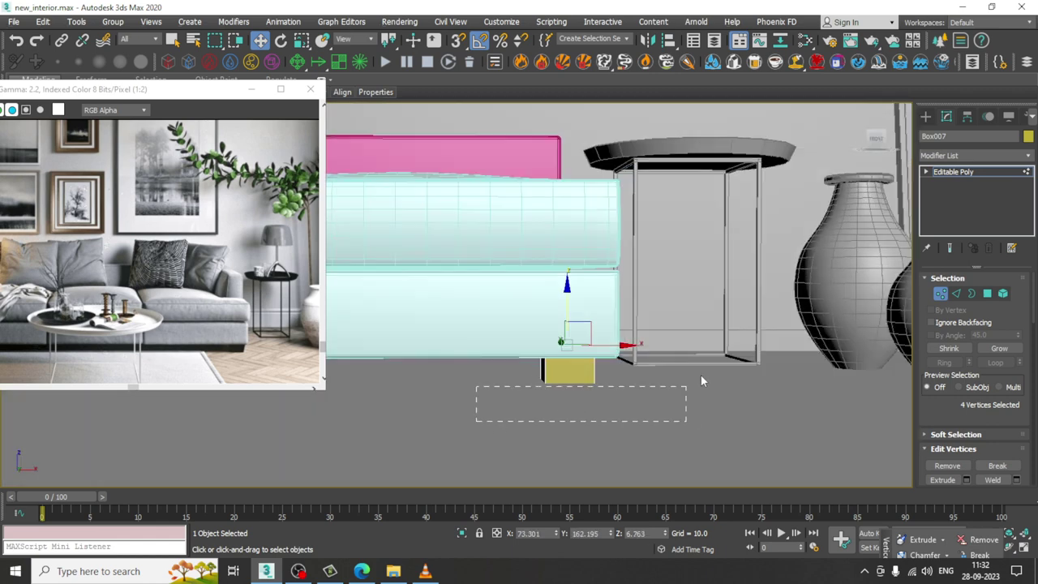
{"action": "left_click_drag", "start_coordinate": [701, 375], "coordinate": [707, 366]}
{"action": "key", "text": "r"}
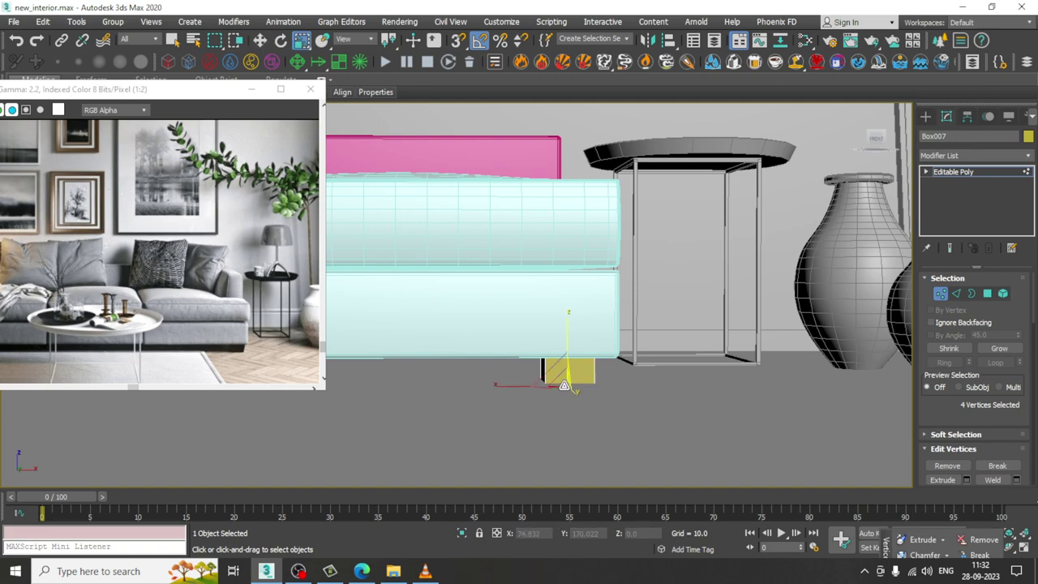
{"action": "key", "text": "w"}
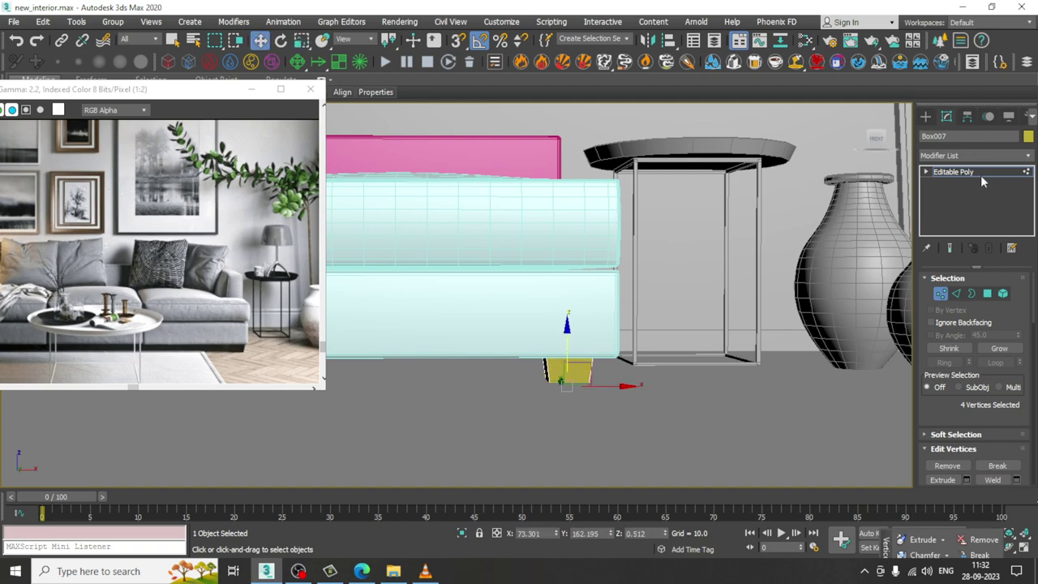
{"action": "left_click", "coordinate": [981, 175]}
- Copy the tapered leg along Y to the back corner at the same end of the sofa, at about Y 213.5
{"action": "scroll", "coordinate": [454, 276], "scroll_direction": "down", "scroll_amount": 3}
{"action": "key", "text": "alt+w"}
{"action": "middle_click_drag", "start_coordinate": [393, 248], "coordinate": [369, 244]}
{"action": "key", "text": "alt+w"}
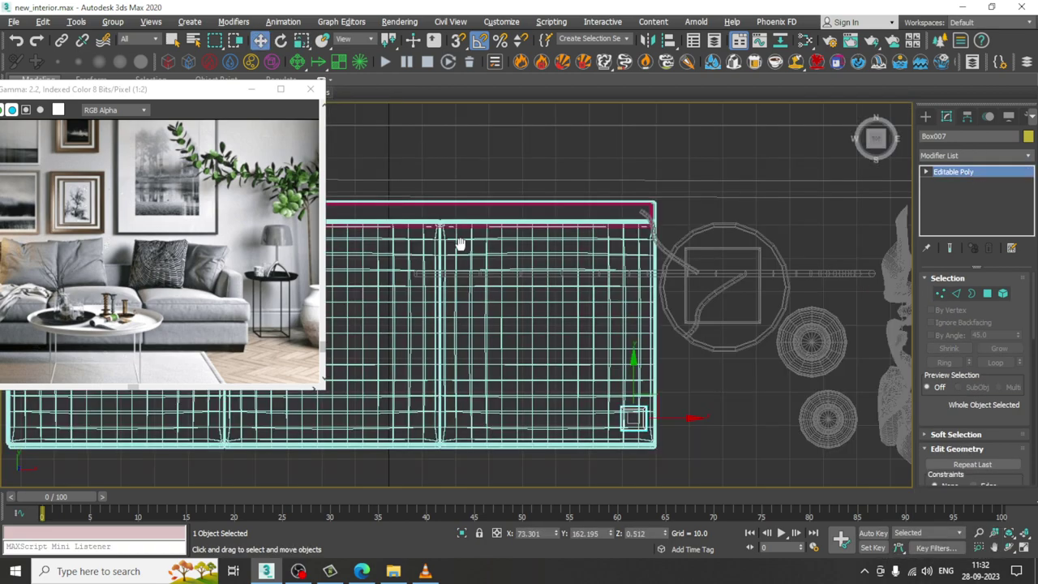
{"action": "scroll", "coordinate": [461, 243], "scroll_direction": "down", "scroll_amount": 3}
{"action": "middle_click_drag", "start_coordinate": [471, 259], "coordinate": [582, 287]}
{"action": "scroll", "coordinate": [633, 306], "scroll_direction": "up", "scroll_amount": 3}
{"action": "middle_click_drag", "start_coordinate": [714, 373], "coordinate": [667, 360]}
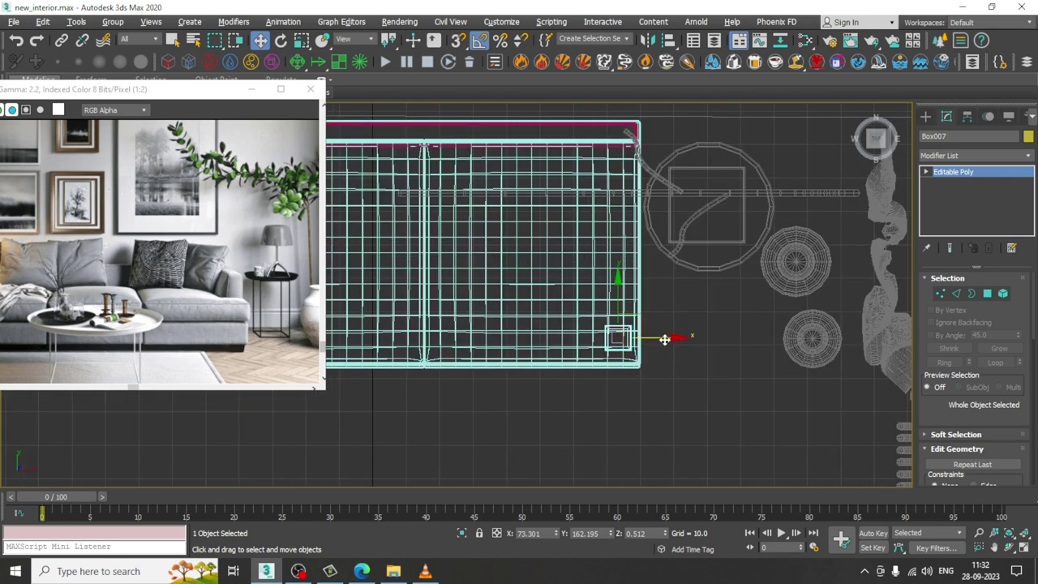
{"action": "left_click_drag", "start_coordinate": [618, 305], "coordinate": [621, 133], "text": "shift"}
{"action": "left_click", "coordinate": [521, 341]}
- Select the front and back legs together and copy them along X to the opposite end of the sofa
{"action": "scroll", "coordinate": [617, 325], "scroll_direction": "up", "scroll_amount": 2}
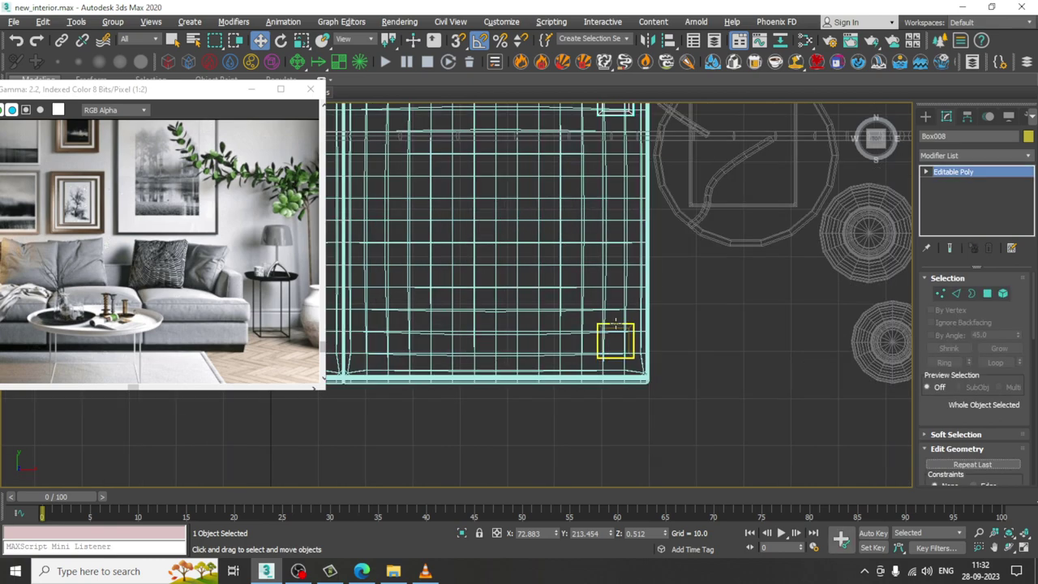
{"action": "left_click", "coordinate": [616, 325], "text": "ctrl"}
{"action": "scroll", "coordinate": [616, 325], "scroll_direction": "down", "scroll_amount": 5}
{"action": "middle_click_drag", "start_coordinate": [616, 325], "coordinate": [760, 358]}
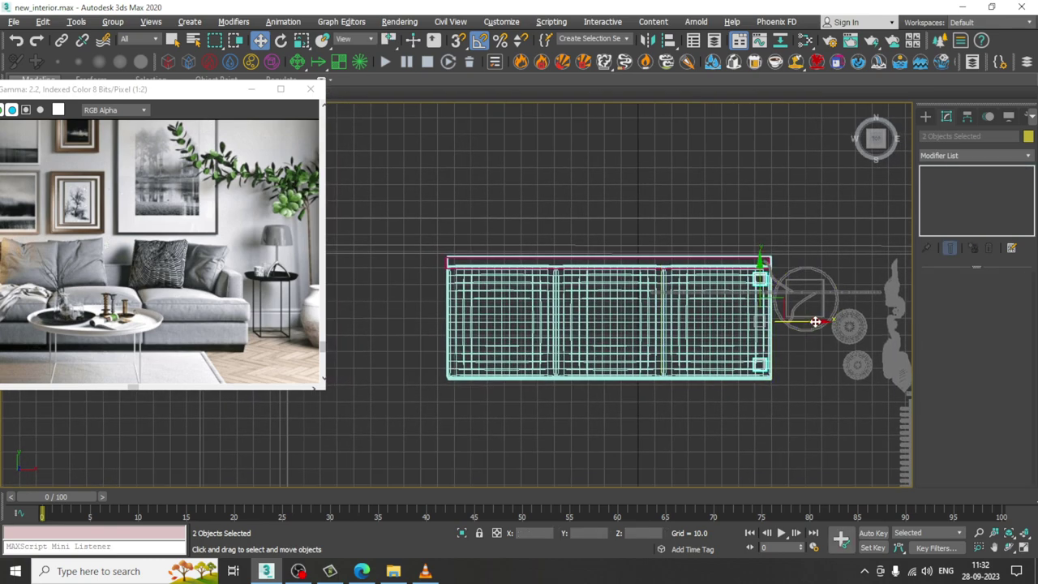
{"action": "mouse_move", "coordinate": [815, 323]}
{"action": "left_mouse_down"}
{"action": "mouse_move", "coordinate": [482, 322]}
{"action": "mouse_move", "coordinate": [517, 322]}
{"action": "left_mouse_up"}
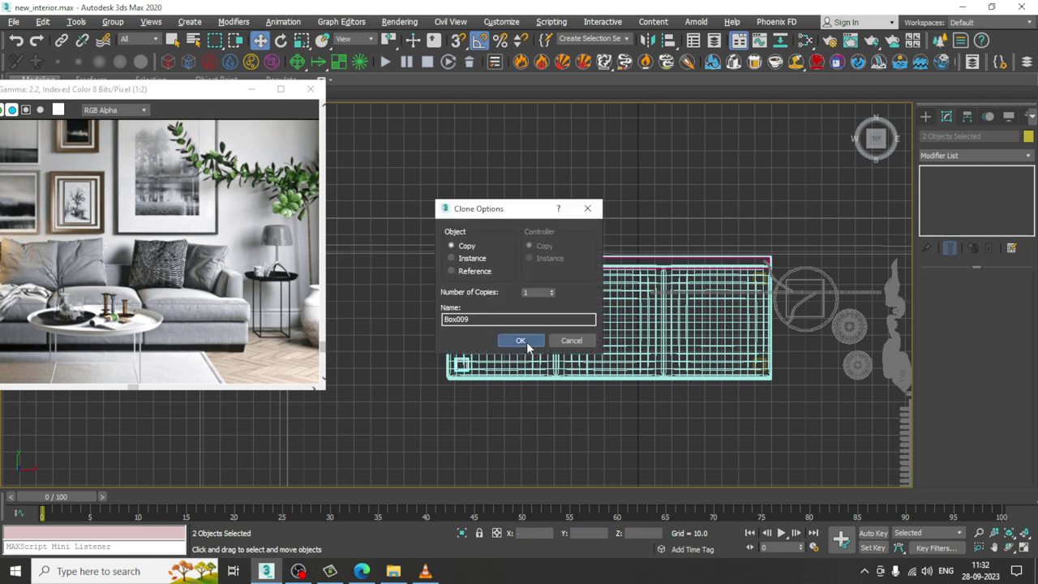
{"action": "left_click", "coordinate": [527, 346]}
- Copy the pink backrest panel forward along Y over the seat cushions, to about Y 183.1
{"action": "key", "text": "alt+w"}
{"action": "middle_click_drag", "start_coordinate": [716, 419], "coordinate": [670, 412]}
{"action": "key", "text": "alt+w"}
{"action": "scroll", "coordinate": [661, 365], "scroll_direction": "down", "scroll_amount": 4}
{"action": "mouse_move", "coordinate": [657, 345]}
{"action": "middle_mouse_down"}
{"action": "mouse_move", "coordinate": [765, 384]}
{"action": "mouse_move", "coordinate": [575, 320]}
{"action": "mouse_move", "coordinate": [688, 359]}
{"action": "mouse_move", "coordinate": [674, 361]}
{"action": "mouse_move", "coordinate": [714, 394]}
{"action": "middle_mouse_up"}
{"action": "middle_click_drag", "start_coordinate": [714, 394], "coordinate": [696, 387]}
{"action": "middle_click_drag", "start_coordinate": [696, 387], "coordinate": [675, 344], "text": "alt"}
{"action": "left_click", "coordinate": [926, 118]}
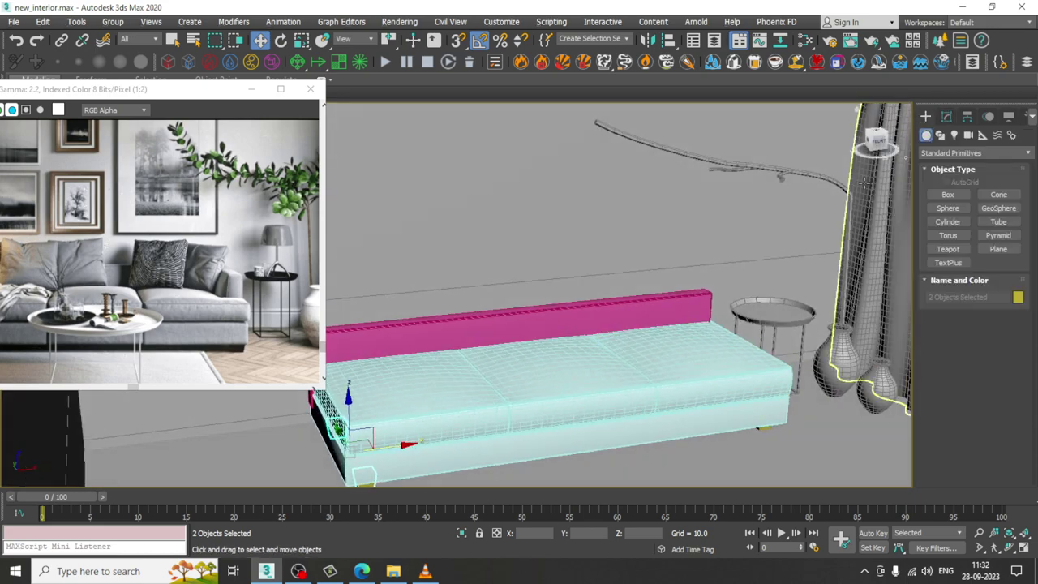
{"action": "left_click", "coordinate": [545, 311]}
{"action": "mouse_move", "coordinate": [613, 331]}
{"action": "middle_mouse_down", "text": "alt"}
{"action": "mouse_move", "coordinate": [581, 323]}
{"action": "mouse_move", "coordinate": [631, 335]}
{"action": "middle_mouse_up", "text": "alt"}
{"action": "middle_click_drag", "start_coordinate": [487, 316], "coordinate": [528, 355], "text": "alt"}
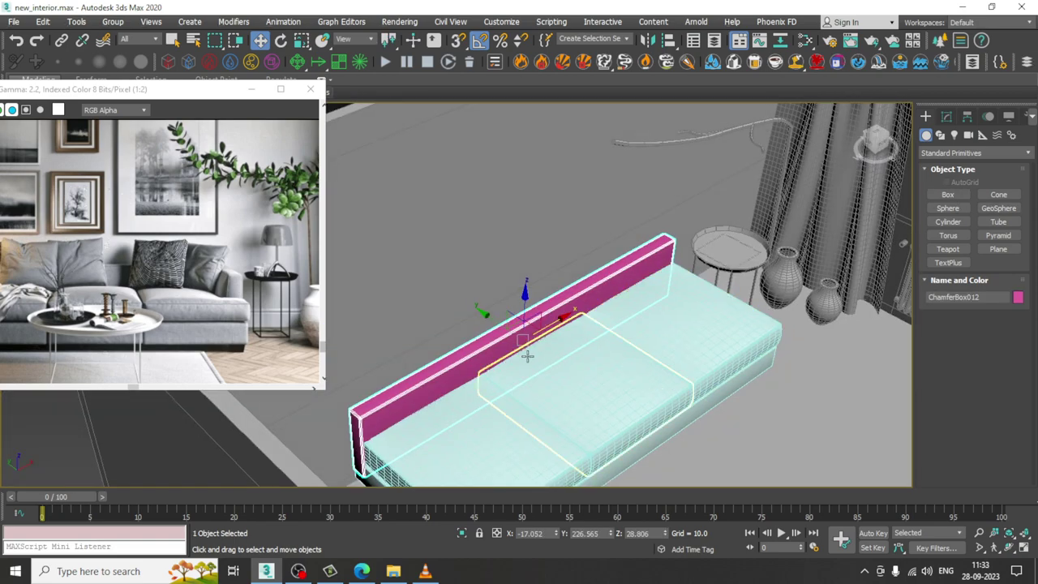
{"action": "left_click_drag", "start_coordinate": [503, 324], "coordinate": [635, 400], "text": "shift"}
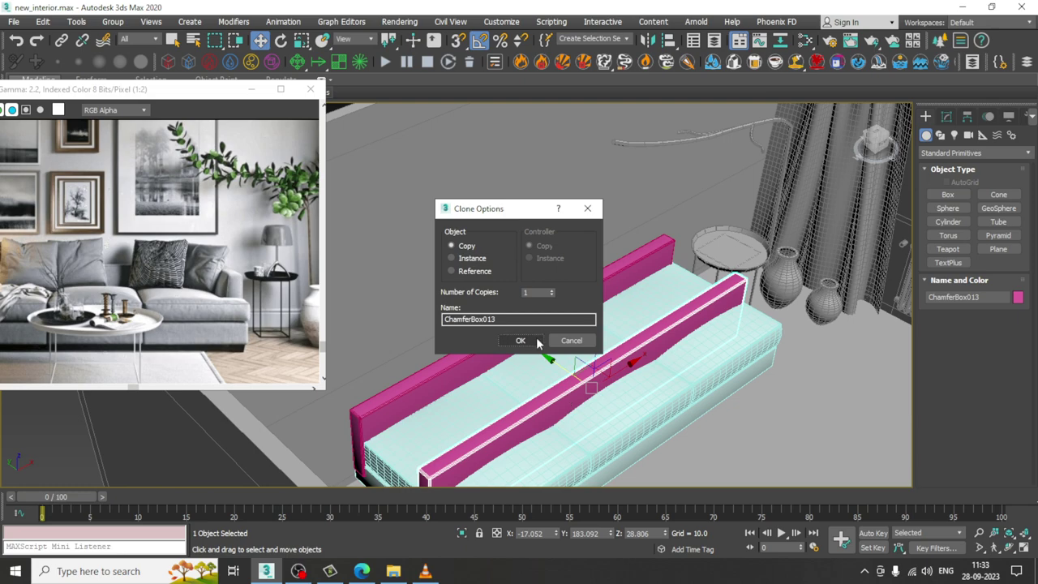
{"action": "left_click", "coordinate": [536, 336]}
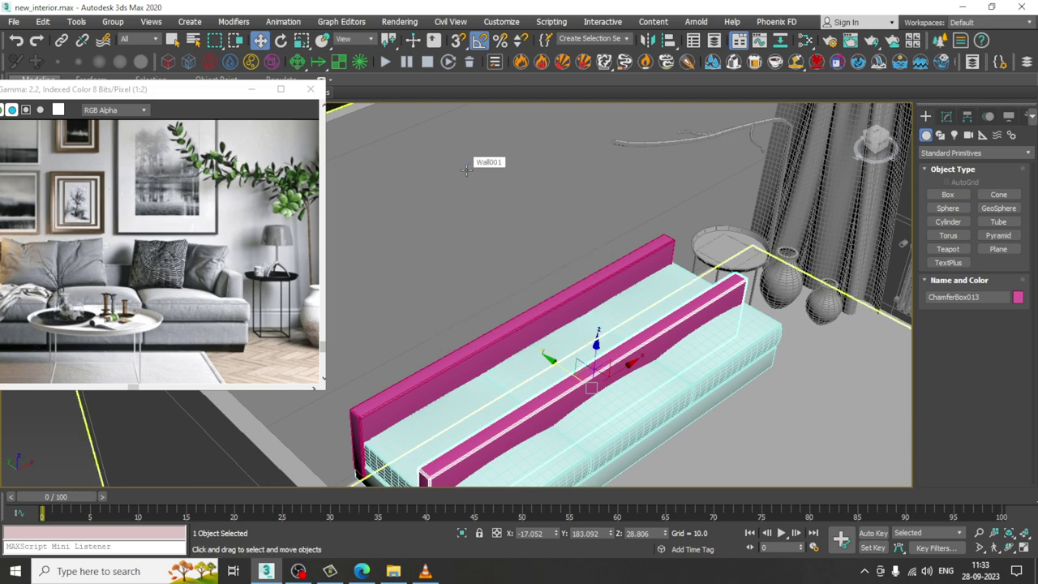
- Rotate the copied panel about the vertical axis so it runs front to back, perpendicular to the backrest
{"action": "key", "text": "e"}
{"action": "left_click_drag", "start_coordinate": [610, 423], "coordinate": [606, 422]}
{"action": "key", "text": "w"}
{"action": "middle_click_drag", "start_coordinate": [570, 295], "coordinate": [589, 255]}
- Shorten the crosswise panel by moving its front and back end vertices inward along Y, the back end to about Y 247.2
{"action": "key", "text": "1"}
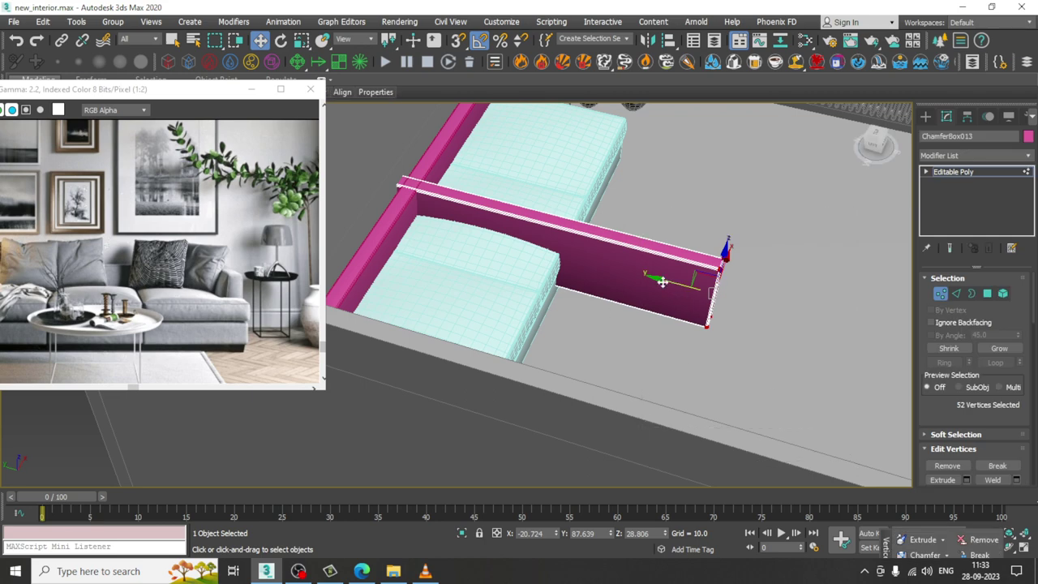
{"action": "left_click_drag", "start_coordinate": [662, 282], "coordinate": [407, 225]}
{"action": "middle_click_drag", "start_coordinate": [521, 227], "coordinate": [673, 268], "text": "alt"}
{"action": "left_click", "coordinate": [983, 172]}
{"action": "middle_click_drag", "start_coordinate": [573, 254], "coordinate": [429, 171], "text": "alt"}
{"action": "key", "text": "1"}
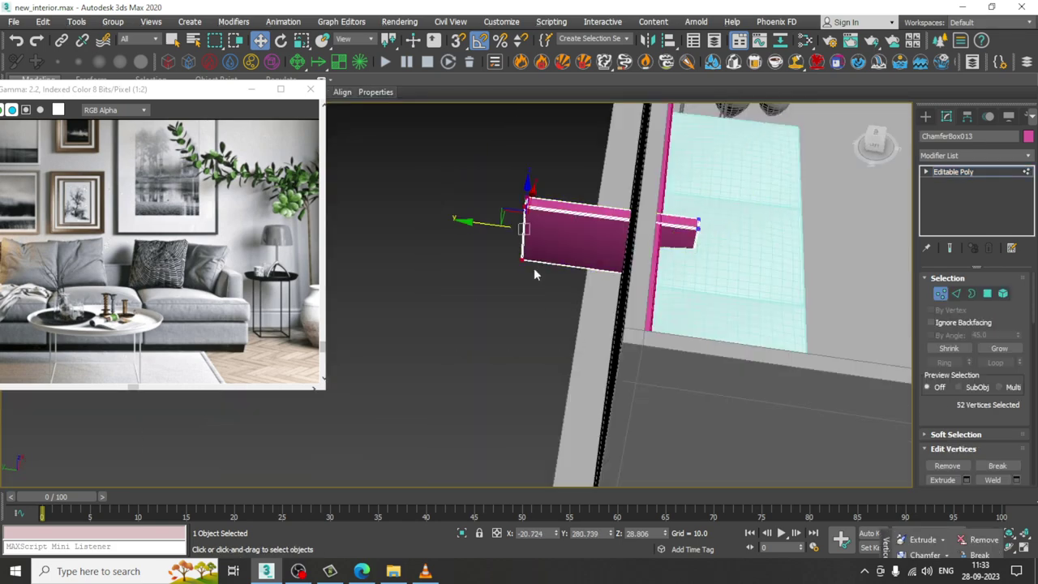
{"action": "left_click_drag", "start_coordinate": [484, 225], "coordinate": [555, 232]}
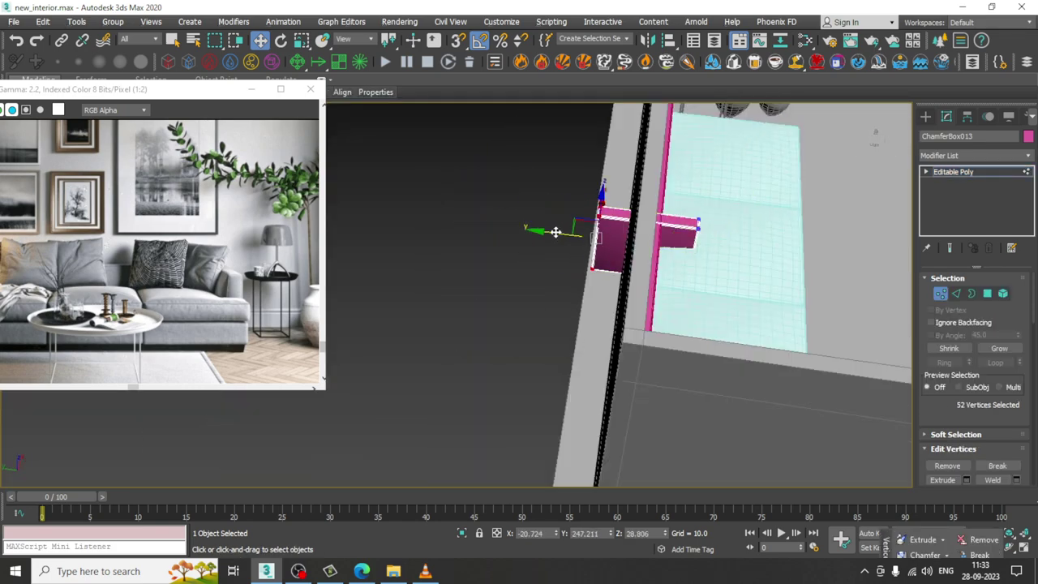
{"action": "left_click", "coordinate": [999, 175]}
- Move the shortened panel forward along Y, clear of the sofa, to about Y 76.2
{"action": "left_click_drag", "start_coordinate": [697, 243], "coordinate": [933, 293]}
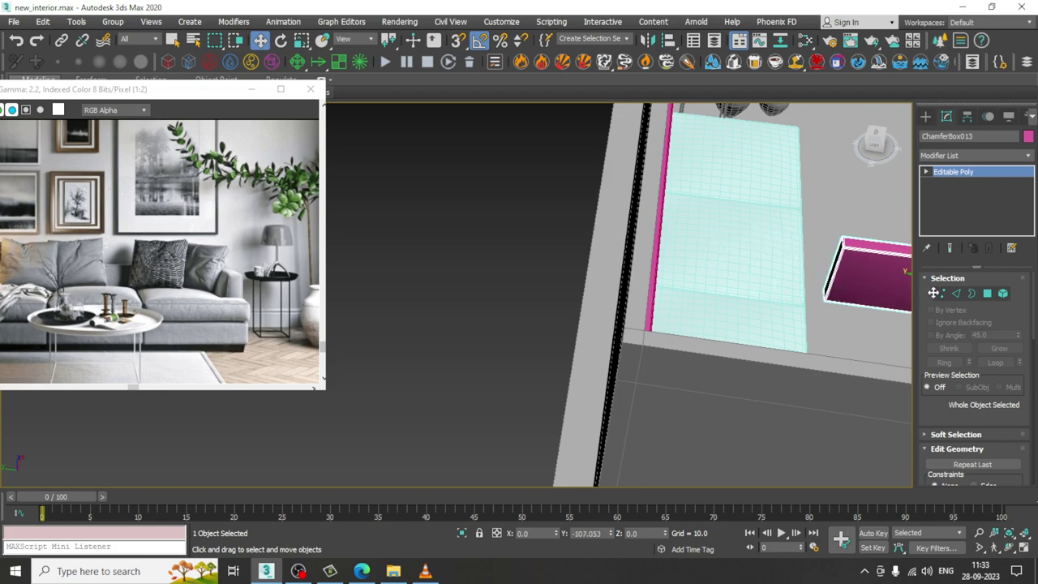
{"action": "middle_click_drag", "start_coordinate": [890, 294], "coordinate": [565, 238], "text": "alt"}
{"action": "scroll", "coordinate": [647, 255], "scroll_direction": "up", "scroll_amount": 3}
{"action": "middle_click_drag", "start_coordinate": [646, 254], "coordinate": [618, 249]}
- Select all vertical edges of the panel at edge level
{"action": "left_click", "coordinate": [961, 298]}
{"action": "middle_click_drag", "start_coordinate": [769, 315], "coordinate": [735, 284], "text": "alt"}
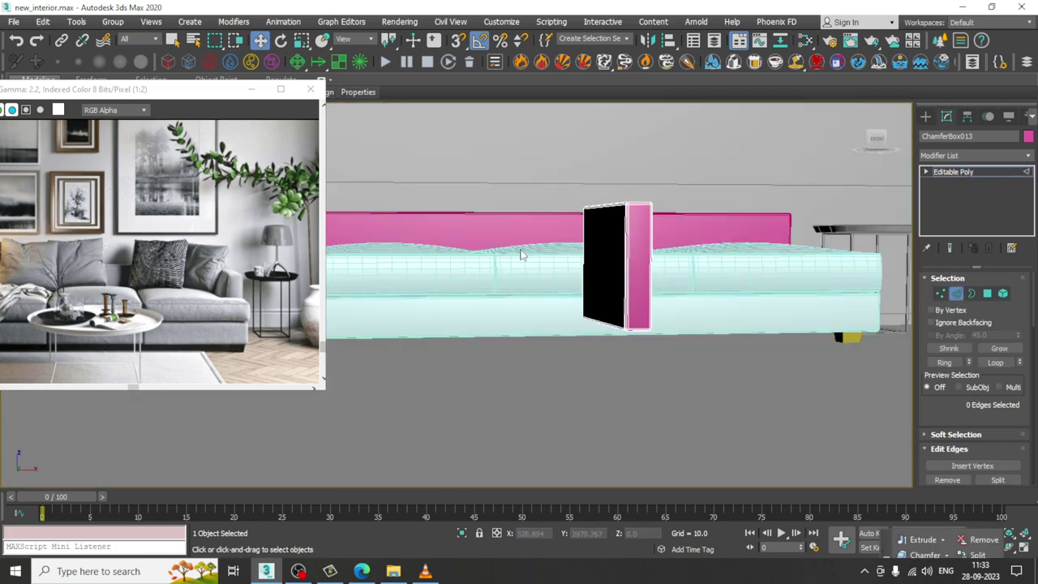
{"action": "left_click_drag", "start_coordinate": [521, 255], "coordinate": [682, 257]}
{"action": "middle_click_drag", "start_coordinate": [681, 257], "coordinate": [734, 274], "text": "alt"}
{"action": "scroll", "coordinate": [734, 274], "scroll_direction": "up", "scroll_amount": 4}
{"action": "scroll", "coordinate": [981, 436], "scroll_direction": "down", "scroll_amount": 3}
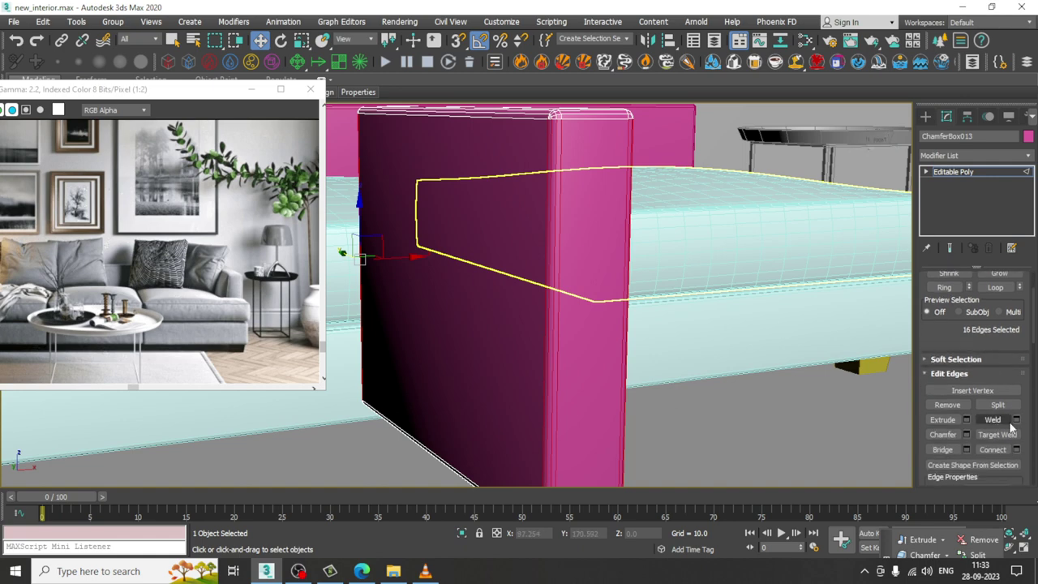
- Try connecting the panel's vertical edges with 5 segments, and undo the connection
{"action": "left_click", "coordinate": [1019, 450]}
{"action": "scroll", "coordinate": [688, 357], "scroll_direction": "down", "scroll_amount": 5}
{"action": "scroll", "coordinate": [576, 320], "scroll_direction": "up", "scroll_amount": 2}
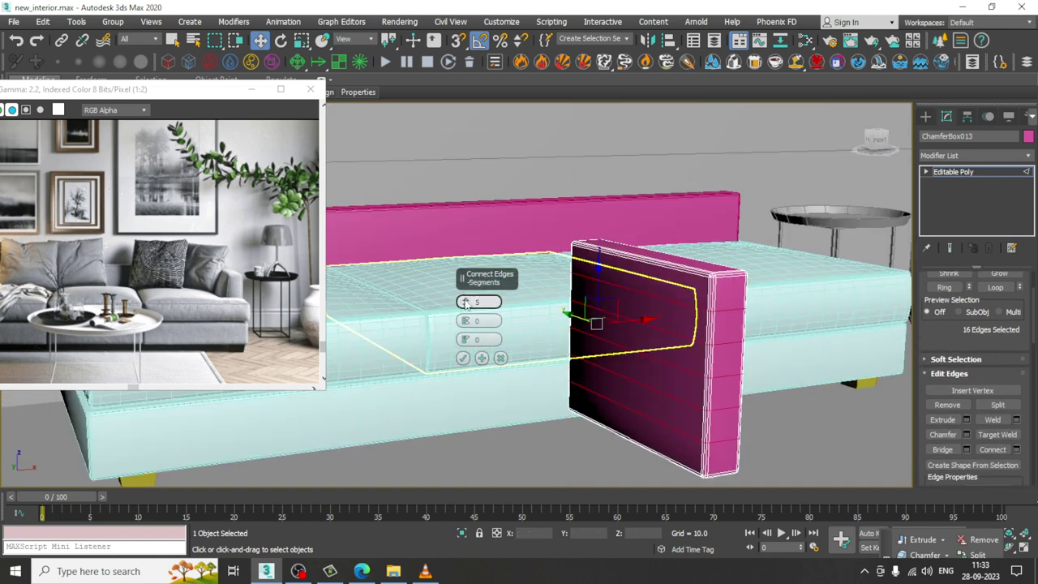
{"action": "left_click", "coordinate": [464, 359]}
{"action": "middle_click_drag", "start_coordinate": [573, 310], "coordinate": [625, 332], "text": "alt"}
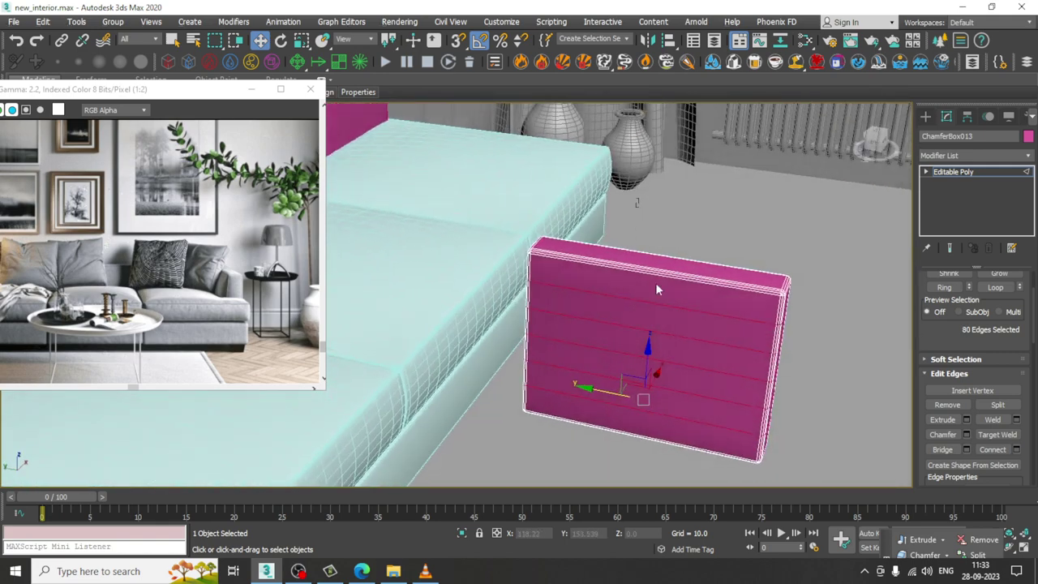
{"action": "left_click_drag", "start_coordinate": [659, 219], "coordinate": [683, 506]}
{"action": "middle_click_drag", "start_coordinate": [710, 351], "coordinate": [661, 347], "text": "alt"}
{"action": "key", "text": "ctrl+z"}
{"action": "key", "text": "ctrl+z"}
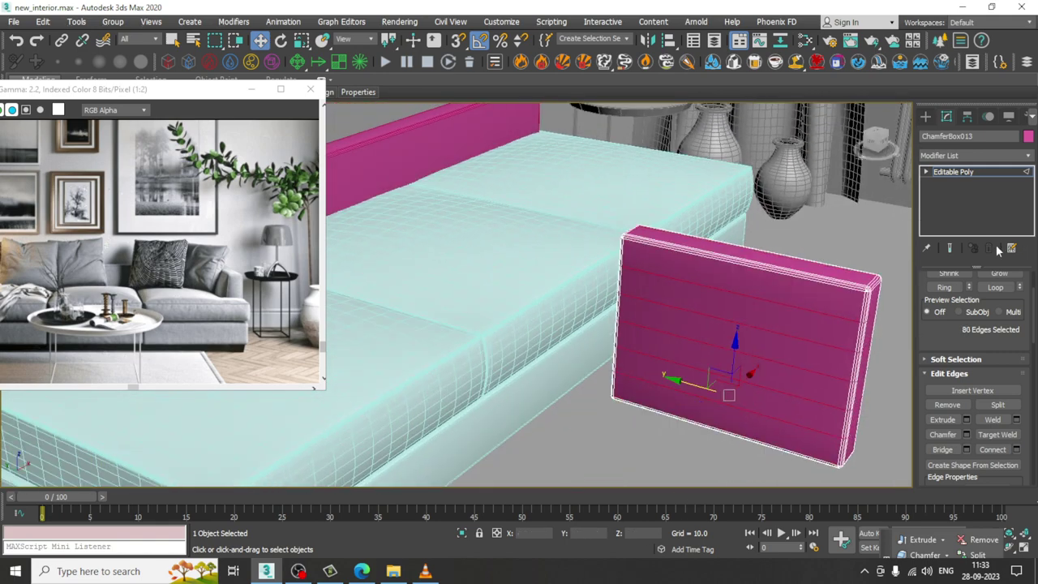
- Widen the panel's base in the front view by moving the vertices of one lower corner outward, giving that side a slant
{"action": "middle_click_drag", "start_coordinate": [816, 308], "coordinate": [724, 324], "text": "alt"}
{"action": "key", "text": "alt+w"}
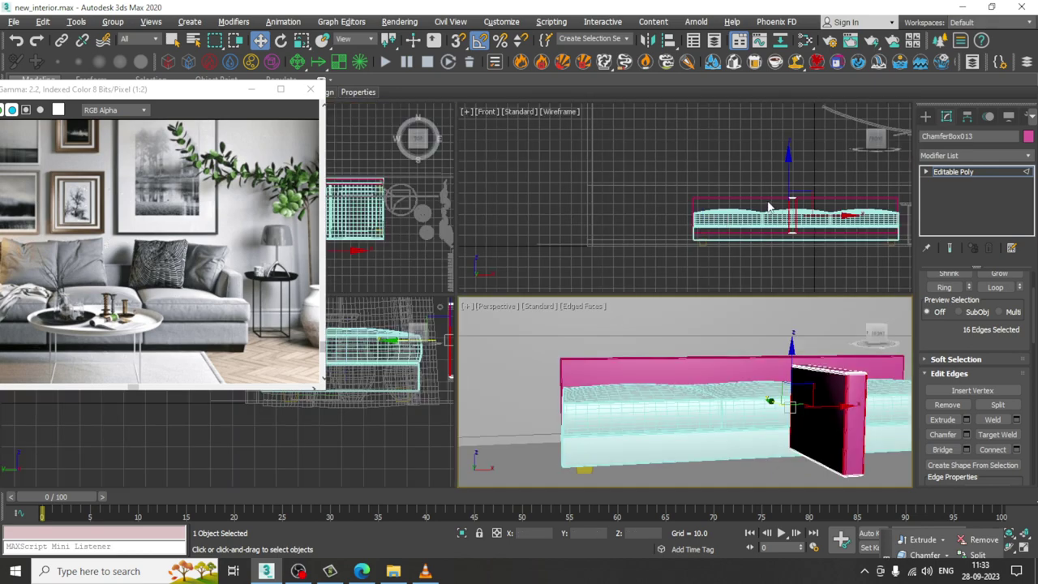
{"action": "middle_click_drag", "start_coordinate": [769, 208], "coordinate": [721, 210]}
{"action": "key", "text": "alt+w"}
{"action": "scroll", "coordinate": [612, 341], "scroll_direction": "up", "scroll_amount": 6}
{"action": "key", "text": "1"}
{"action": "left_click_drag", "start_coordinate": [387, 384], "coordinate": [426, 437]}
{"action": "middle_click_drag", "start_coordinate": [511, 360], "coordinate": [569, 367]}
- Connect the slanted panel's vertical edges with 5 segments
{"action": "key", "text": "2"}
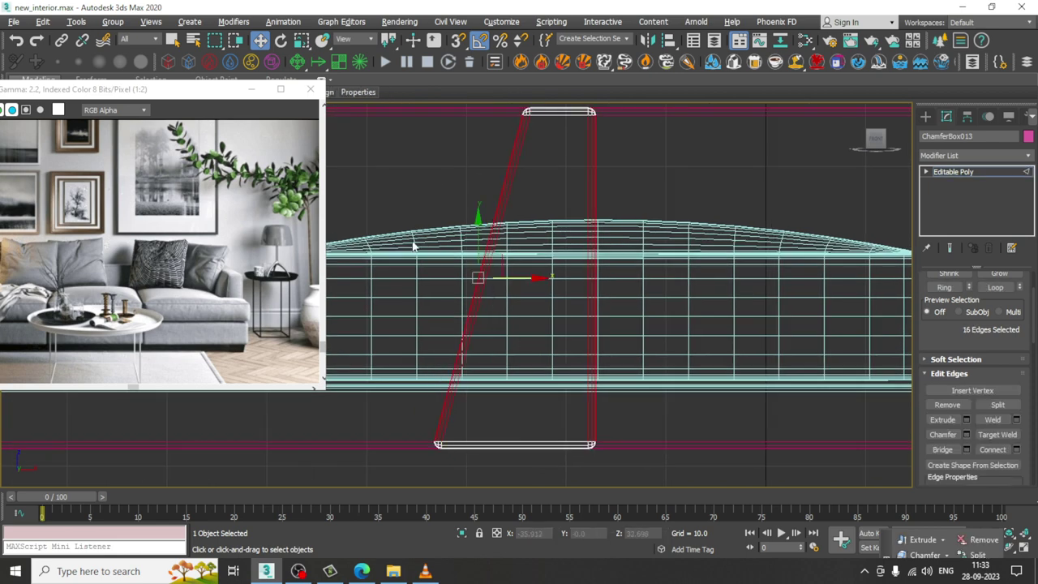
{"action": "left_click", "coordinate": [1018, 449]}
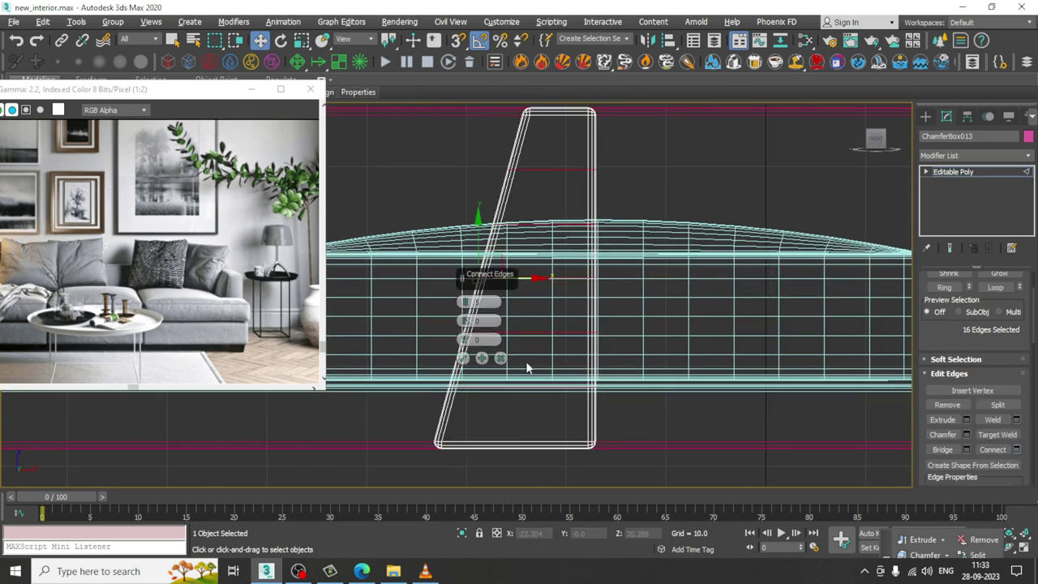
{"action": "left_click", "coordinate": [463, 360]}
- Select the panel's lengthwise edges, connect them with 6 segments, and leave edge editing
{"action": "key", "text": "alt+w"}
{"action": "middle_click_drag", "start_coordinate": [699, 413], "coordinate": [733, 389], "text": "alt"}
{"action": "key", "text": "alt+w"}
{"action": "left_click_drag", "start_coordinate": [660, 485], "coordinate": [662, 485]}
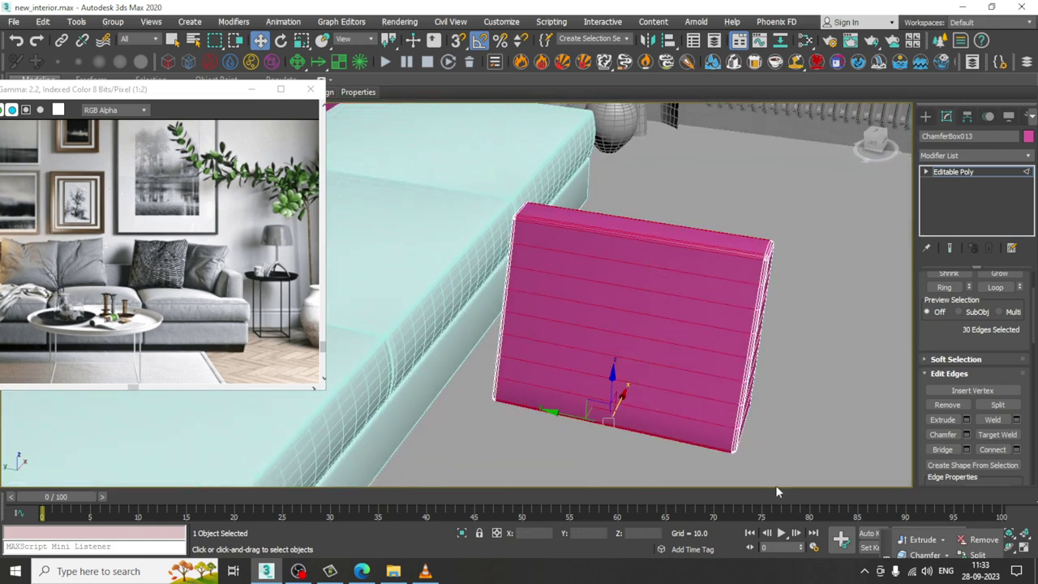
{"action": "left_click", "coordinate": [1018, 451]}
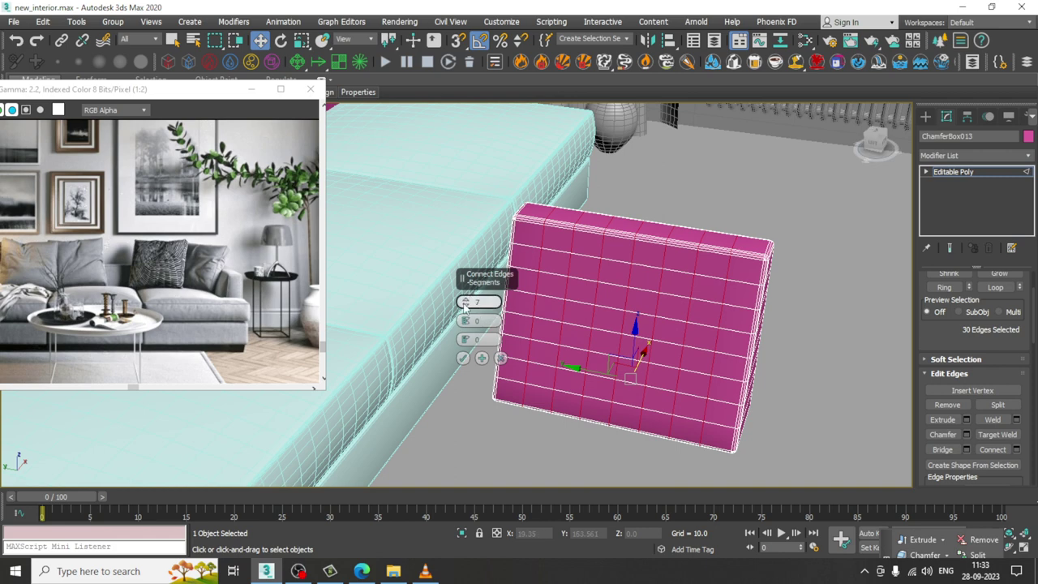
{"action": "left_click", "coordinate": [462, 358]}
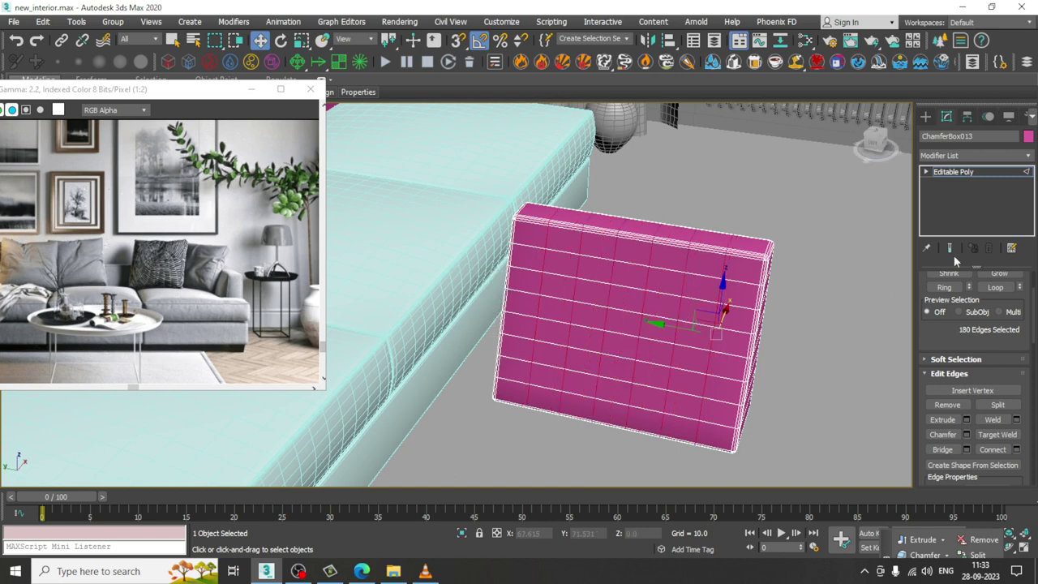
{"action": "left_click", "coordinate": [980, 172]}
- Apply an FFD(box) 4x4x4 modifier to the panel and enter control point editing
{"action": "left_click", "coordinate": [996, 156]}
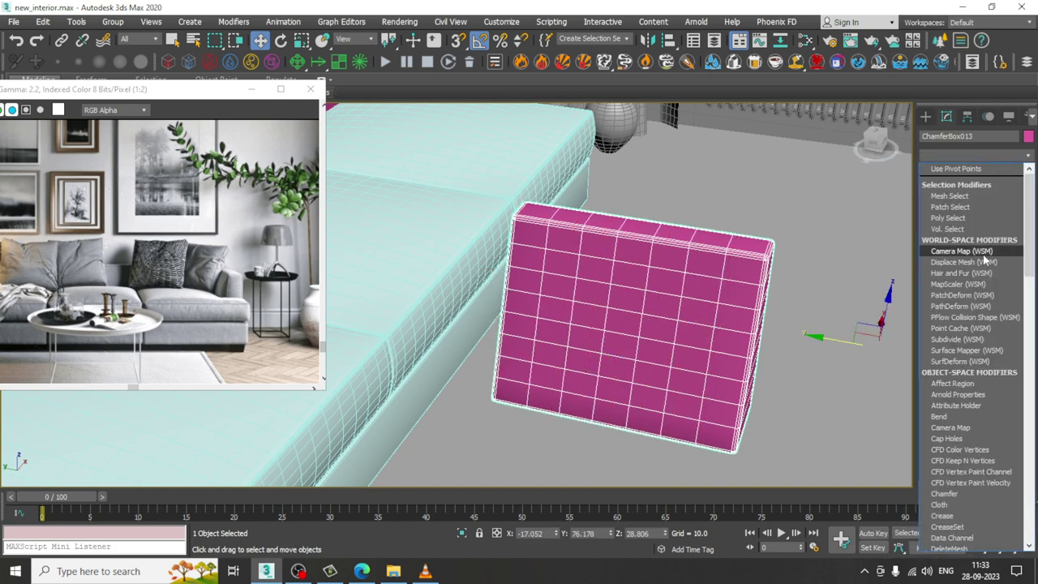
{"action": "scroll", "coordinate": [983, 254], "scroll_direction": "down", "scroll_amount": 10}
{"action": "left_click", "coordinate": [960, 200]}
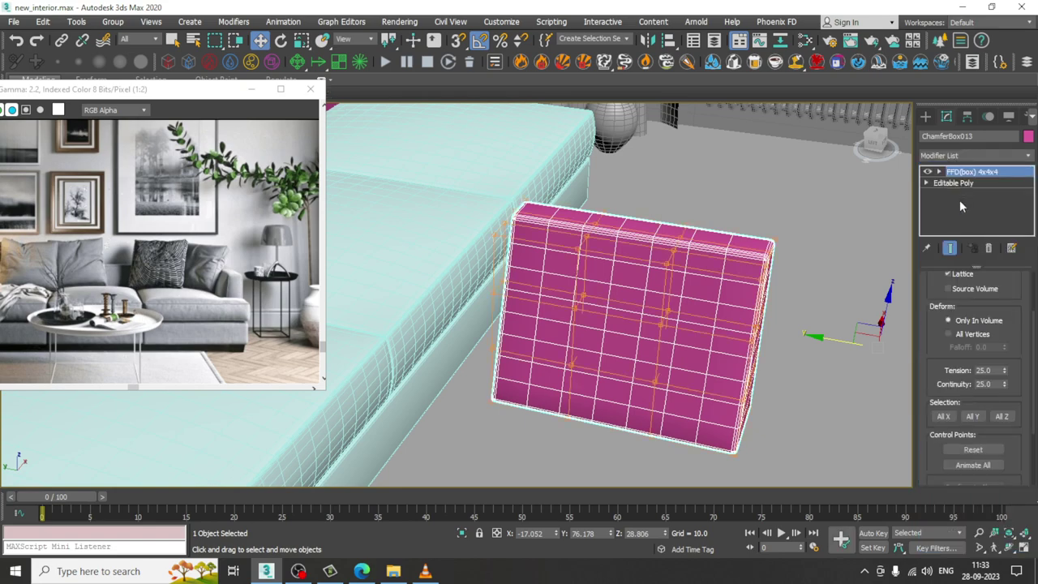
{"action": "middle_click_drag", "start_coordinate": [739, 348], "coordinate": [555, 314], "text": "alt"}
{"action": "key", "text": "1"}
- Try moving the four middle control points of the slanted face inward along X, to about X -30.7
{"action": "left_click", "coordinate": [566, 294]}
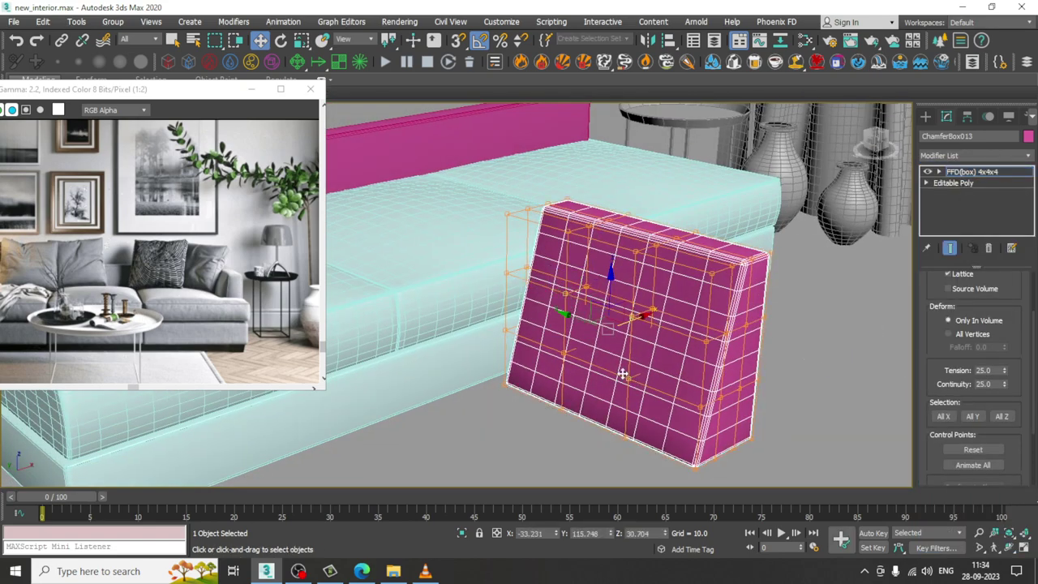
{"action": "left_click", "coordinate": [564, 352], "text": "ctrl"}
{"action": "mouse_move", "coordinate": [626, 328]}
{"action": "left_mouse_down"}
{"action": "mouse_move", "coordinate": [375, 342]}
{"action": "mouse_move", "coordinate": [636, 320]}
{"action": "left_mouse_up"}
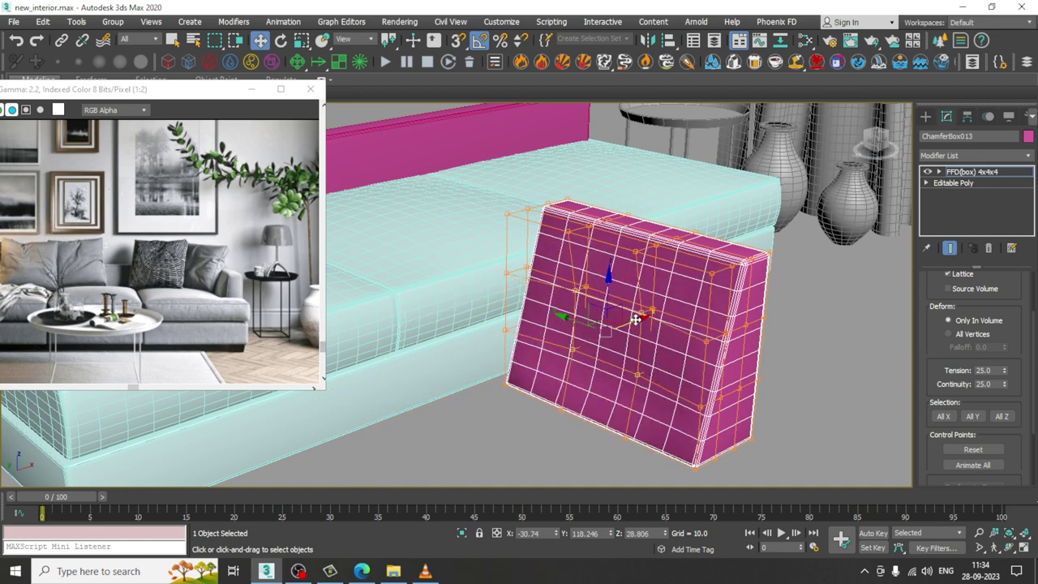
- Try moving the two upper control points behind the slanted face about 3.6 units outward along X, and undo the move
{"action": "left_click", "coordinate": [584, 284]}
{"action": "middle_click_drag", "start_coordinate": [668, 298], "coordinate": [674, 339], "text": "alt"}
{"action": "scroll", "coordinate": [631, 296], "scroll_direction": "up", "scroll_amount": 3}
{"action": "middle_click_drag", "start_coordinate": [631, 293], "coordinate": [676, 334], "text": "alt"}
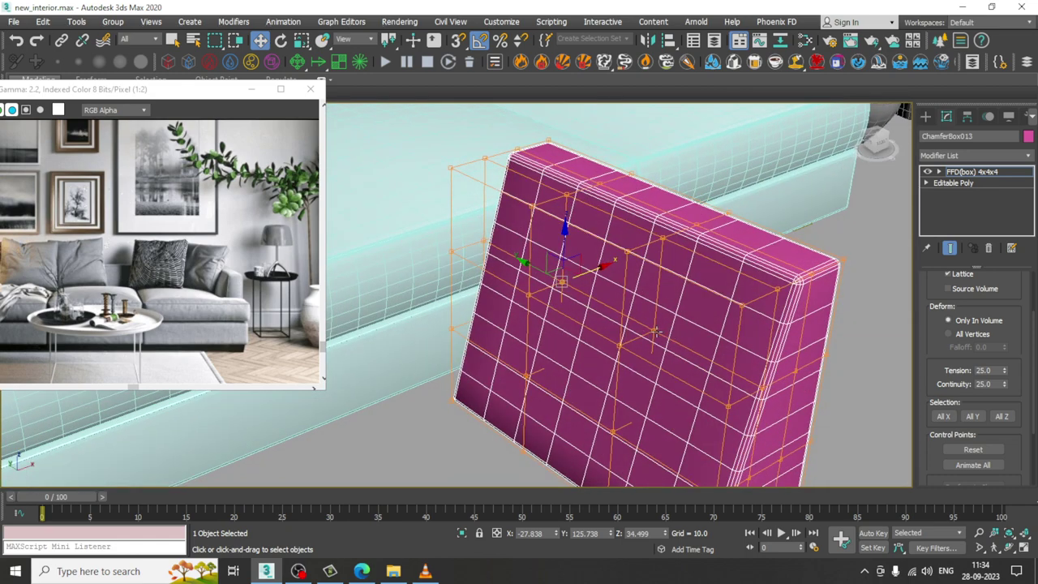
{"action": "left_click", "coordinate": [655, 332], "text": "ctrl"}
{"action": "left_click_drag", "start_coordinate": [639, 292], "coordinate": [617, 295]}
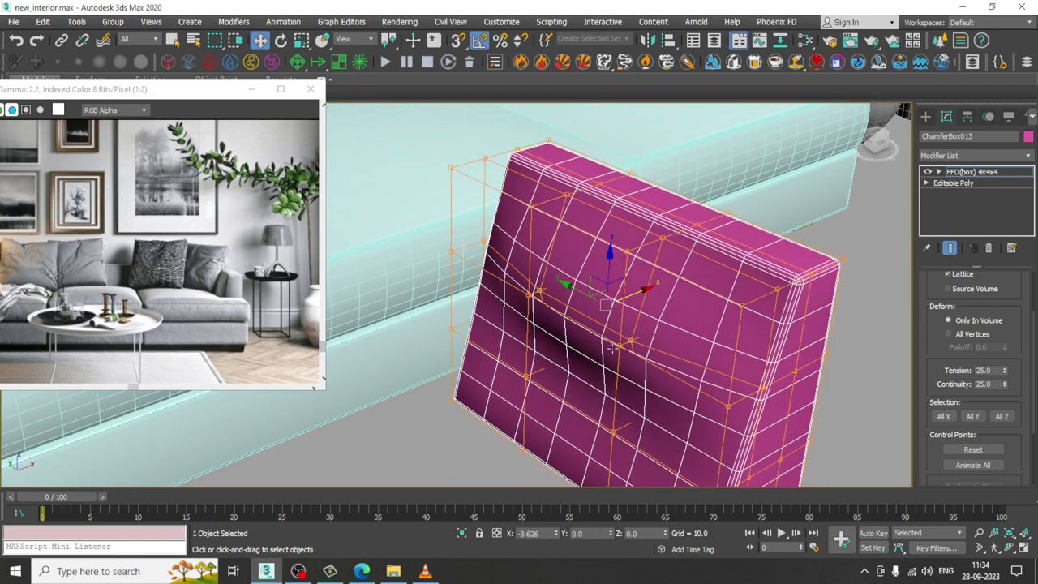
{"action": "key", "text": "ctrl+z"}
- Pull the slanted face's lower middle control points and the upper pair behind it outward along X, to about X -34.6
{"action": "left_click", "coordinate": [614, 432]}
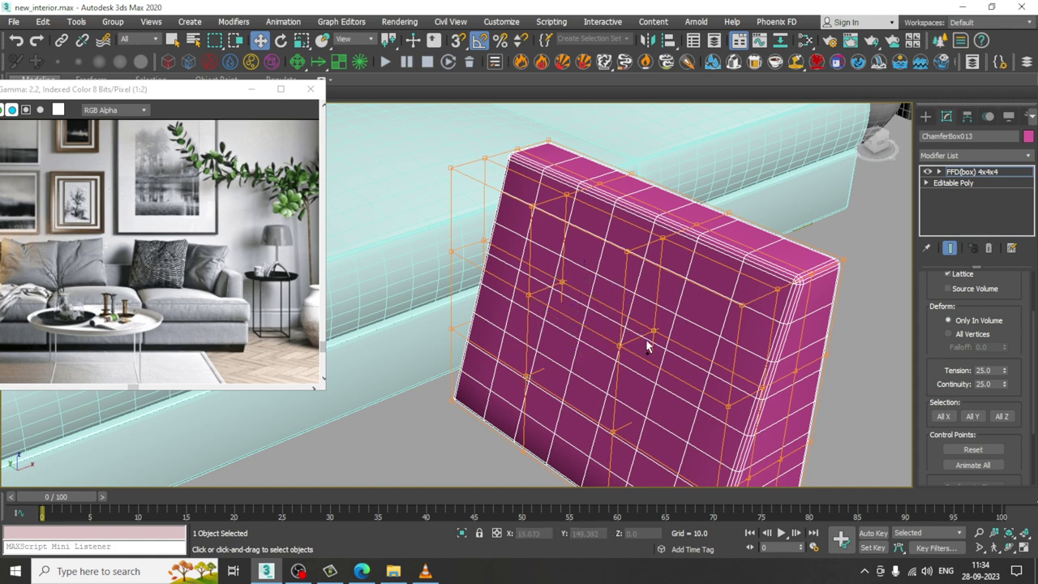
{"action": "mouse_move", "coordinate": [625, 339]}
{"action": "left_mouse_down"}
{"action": "mouse_move", "coordinate": [598, 343]}
{"action": "mouse_move", "coordinate": [607, 344]}
{"action": "left_mouse_up"}
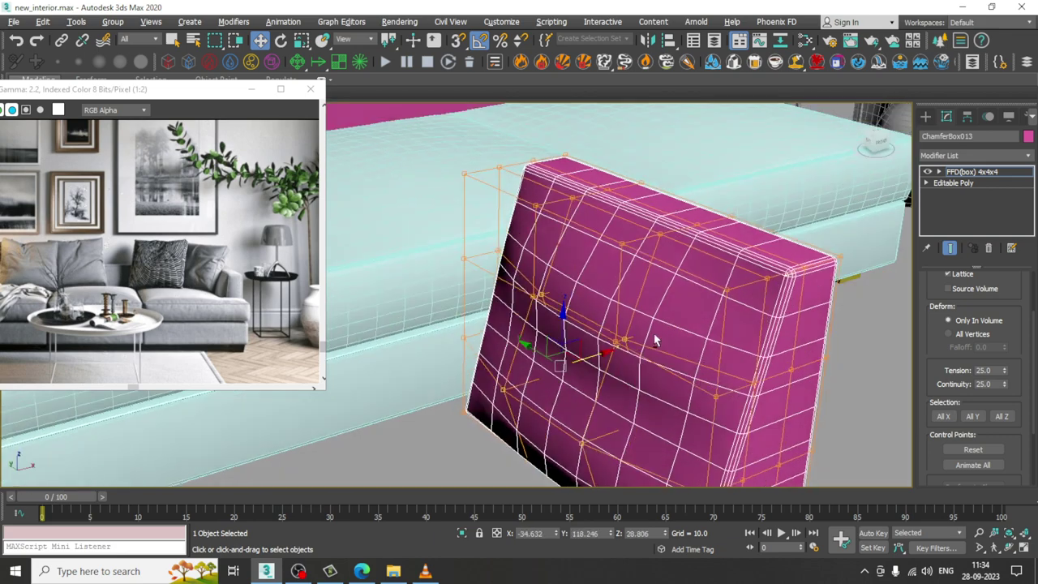
{"action": "middle_click_drag", "start_coordinate": [655, 341], "coordinate": [635, 340], "text": "alt"}
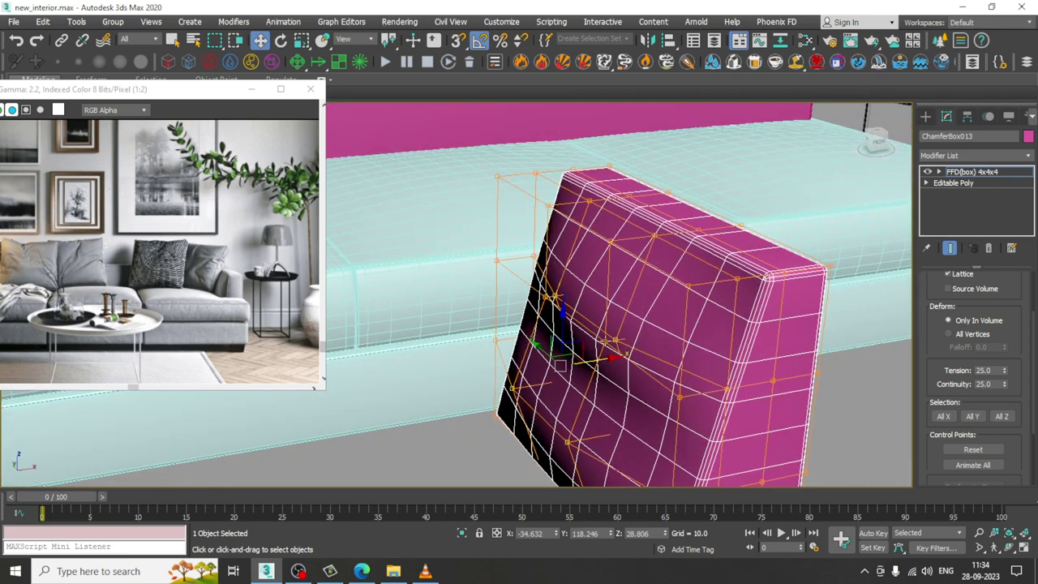
{"action": "middle_click_drag", "start_coordinate": [640, 399], "coordinate": [630, 334], "text": "alt"}
- Pull the slanted face's upper middle control points slightly outward along X, to about X -33.2
{"action": "scroll", "coordinate": [631, 333], "scroll_direction": "up", "scroll_amount": 3}
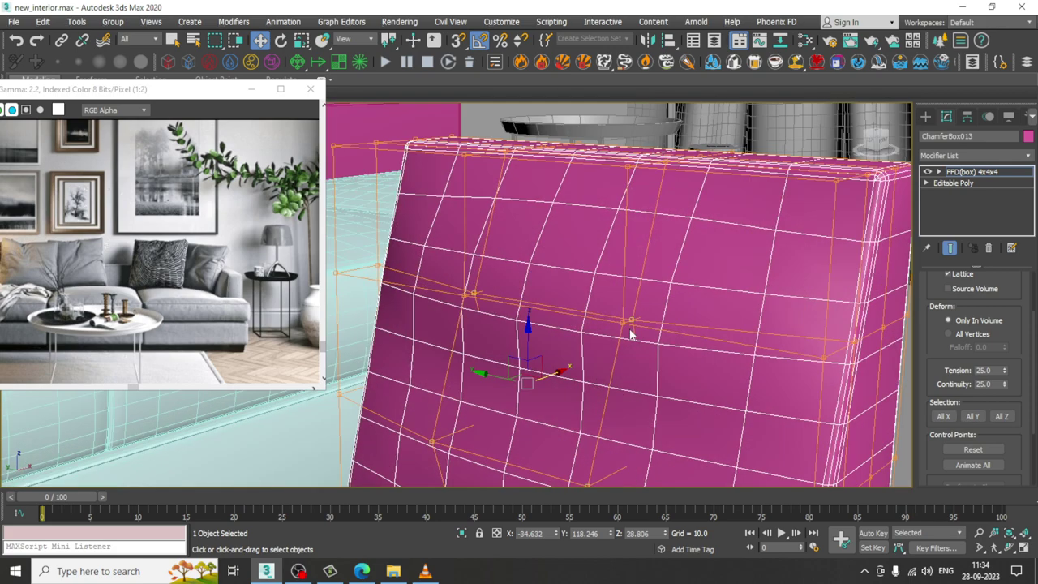
{"action": "left_click", "coordinate": [465, 294], "text": "ctrl"}
{"action": "middle_click_drag", "start_coordinate": [566, 305], "coordinate": [545, 305], "text": "alt"}
{"action": "mouse_move", "coordinate": [568, 305]}
{"action": "left_mouse_down"}
{"action": "mouse_move", "coordinate": [540, 307]}
{"action": "mouse_move", "coordinate": [560, 306]}
{"action": "left_mouse_up"}
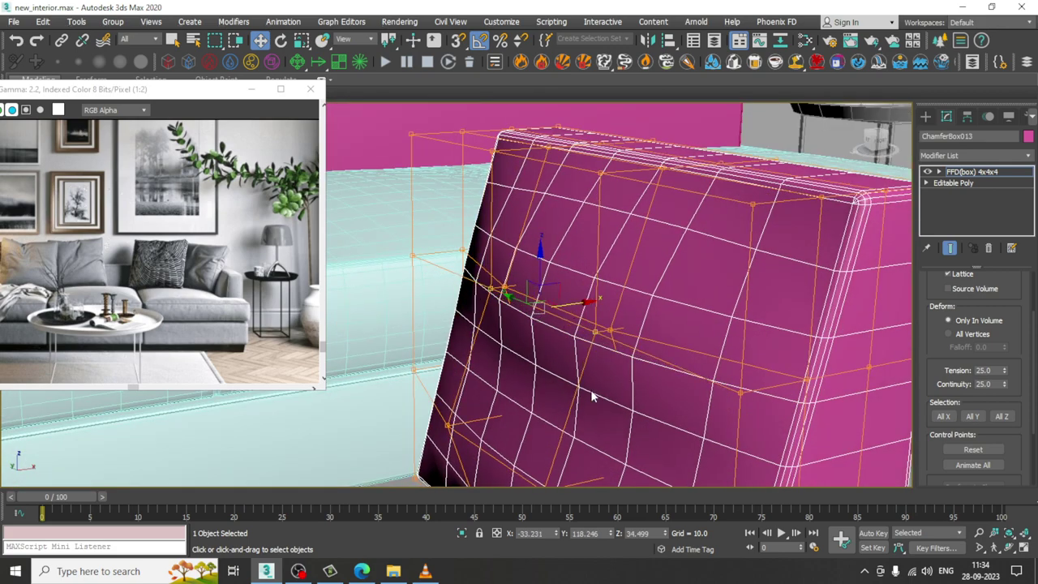
- Move the lower middle control points inside the lattice about 3 units outward along X, to about X -25.4
{"action": "key", "text": "F3"}
{"action": "mouse_move", "coordinate": [619, 394]}
{"action": "middle_mouse_down"}
{"action": "mouse_move", "coordinate": [630, 354]}
{"action": "mouse_move", "coordinate": [670, 363]}
{"action": "middle_mouse_up"}
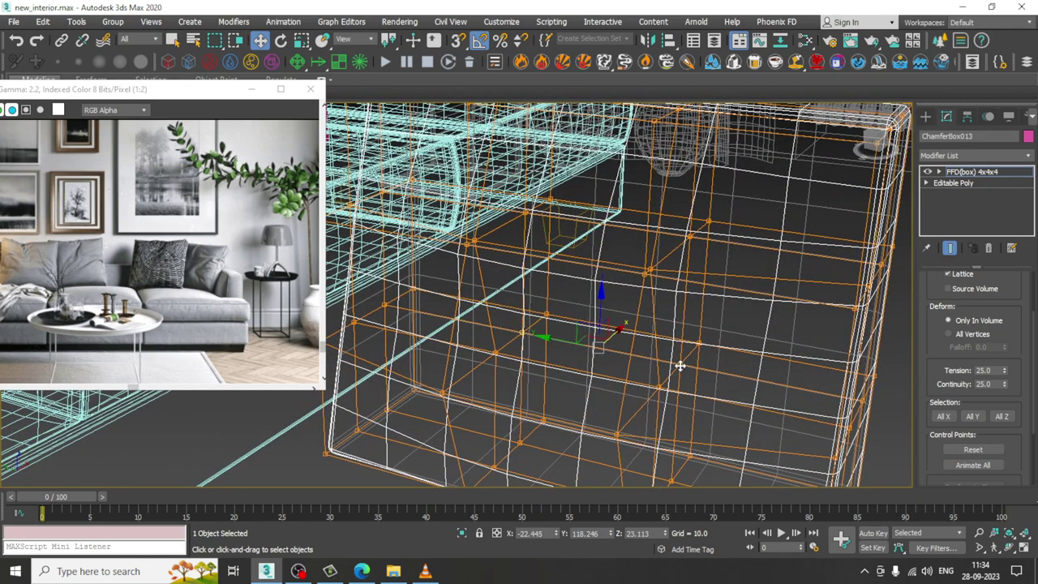
{"action": "key", "text": "F3"}
{"action": "left_click_drag", "start_coordinate": [615, 335], "coordinate": [602, 348]}
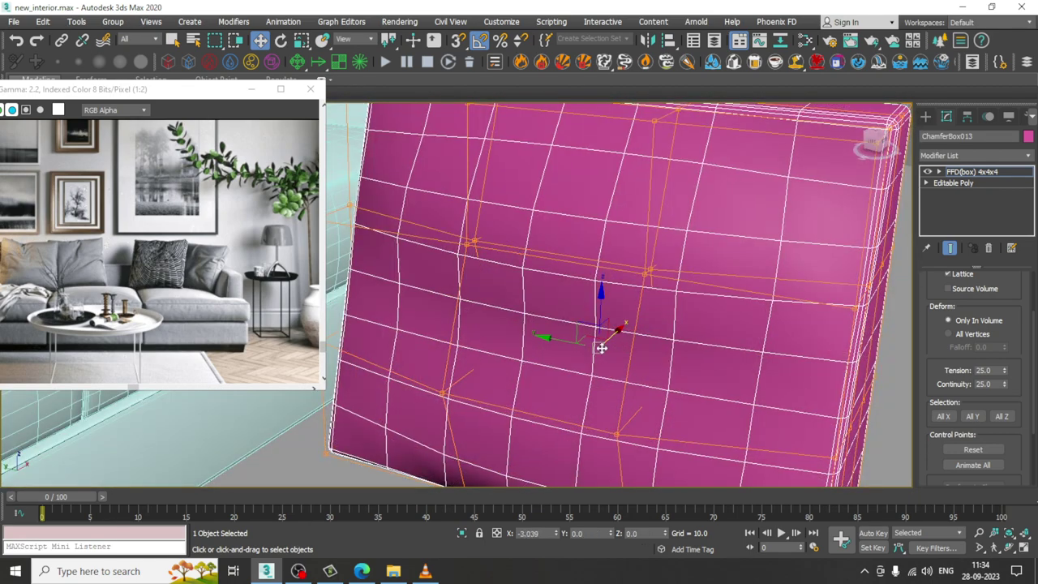
{"action": "key", "text": "F3"}
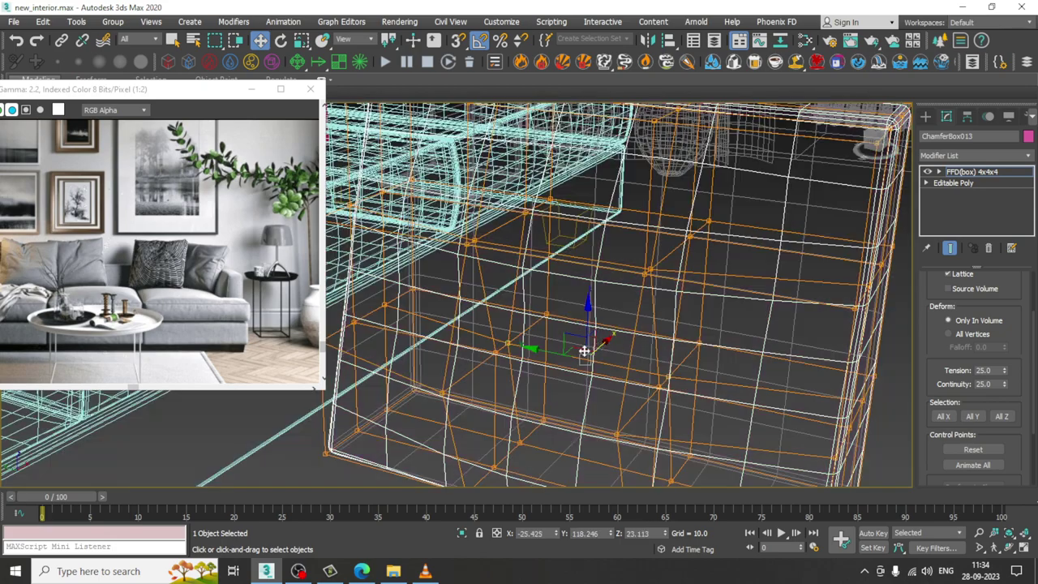
- Select the lower middle control points across the lattice and pull them further outward along X to puff the slanted face
{"action": "mouse_move", "coordinate": [598, 347]}
{"action": "middle_mouse_down", "text": "alt"}
{"action": "mouse_move", "coordinate": [621, 340]}
{"action": "mouse_move", "coordinate": [607, 339]}
{"action": "middle_mouse_up", "text": "alt"}
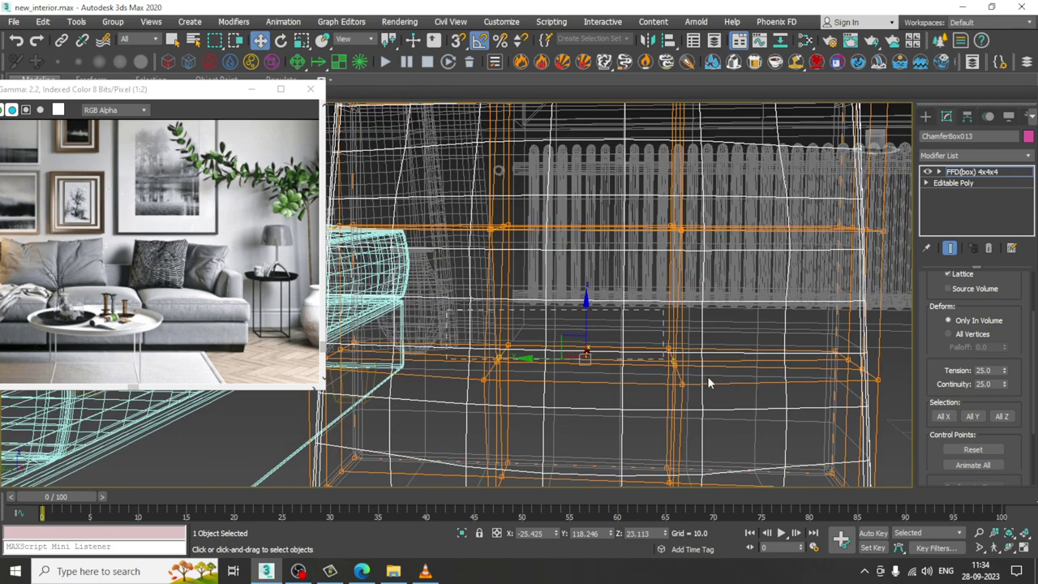
{"action": "left_click_drag", "start_coordinate": [708, 378], "coordinate": [718, 379]}
{"action": "middle_click_drag", "start_coordinate": [719, 379], "coordinate": [615, 368], "text": "alt"}
{"action": "mouse_move", "coordinate": [612, 351]}
{"action": "left_mouse_down"}
{"action": "mouse_move", "coordinate": [579, 357]}
{"action": "mouse_move", "coordinate": [606, 358]}
{"action": "mouse_move", "coordinate": [590, 359]}
{"action": "left_mouse_up"}
{"action": "key", "text": "F3"}
{"action": "middle_click_drag", "start_coordinate": [591, 360], "coordinate": [665, 349], "text": "alt"}
- Leave control point editing and convert the puffed panel to an Editable Poly
{"action": "scroll", "coordinate": [680, 349], "scroll_direction": "down", "scroll_amount": 4}
{"action": "left_click", "coordinate": [985, 176]}
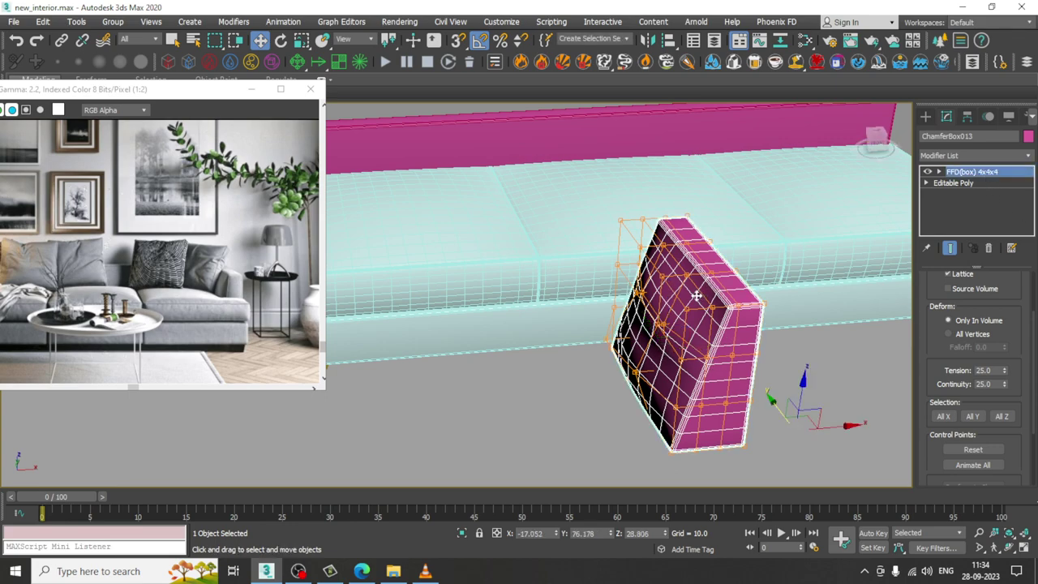
{"action": "scroll", "coordinate": [695, 297], "scroll_direction": "down", "scroll_amount": 3}
{"action": "right_click", "coordinate": [695, 297]}
{"action": "mouse_move", "coordinate": [756, 435]}
{"action": "left_click", "coordinate": [888, 441]}
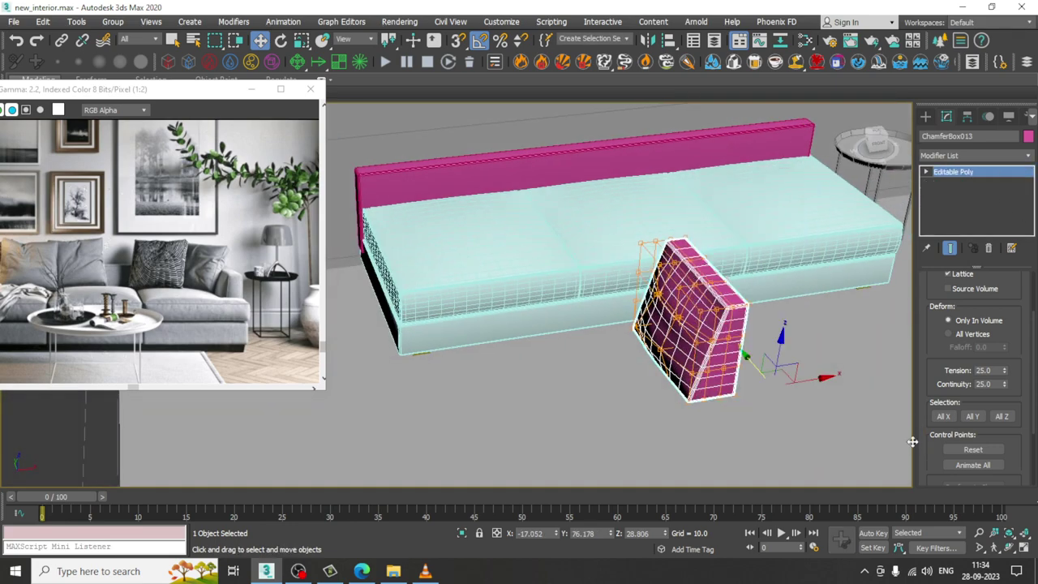
- Move the padded panel along X and Y onto the sofa's end beside the round side table
{"action": "scroll", "coordinate": [718, 402], "scroll_direction": "down", "scroll_amount": 2}
{"action": "left_click_drag", "start_coordinate": [724, 410], "coordinate": [900, 407]}
{"action": "left_click_drag", "start_coordinate": [846, 362], "coordinate": [714, 285]}
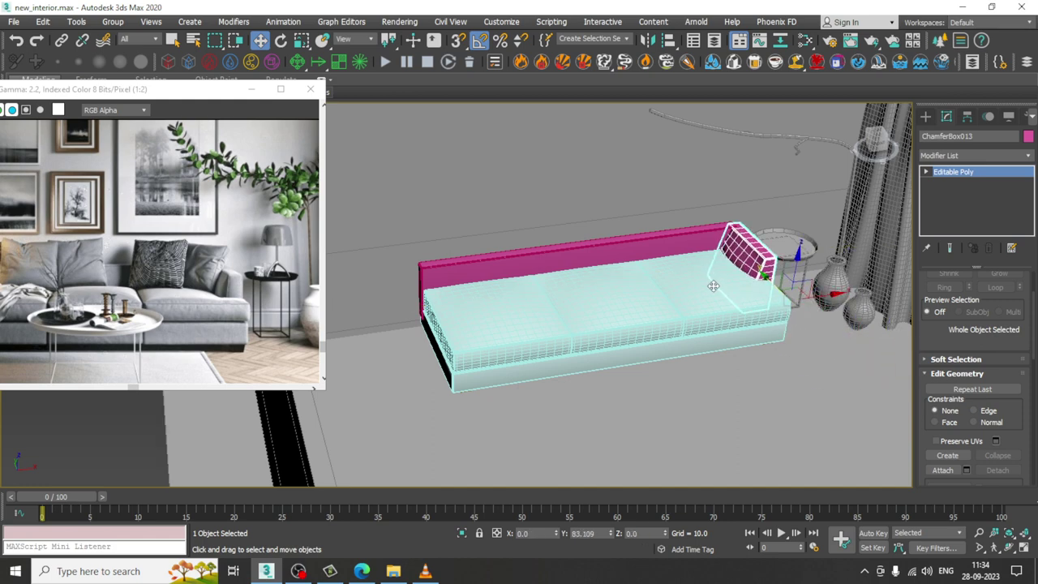
- Scale the armrest panel uniformly to about 75%, and stretch it slightly along Y to fit the seat depth
{"action": "middle_click_drag", "start_coordinate": [748, 276], "coordinate": [709, 328], "text": "alt"}
{"action": "key", "text": "r"}
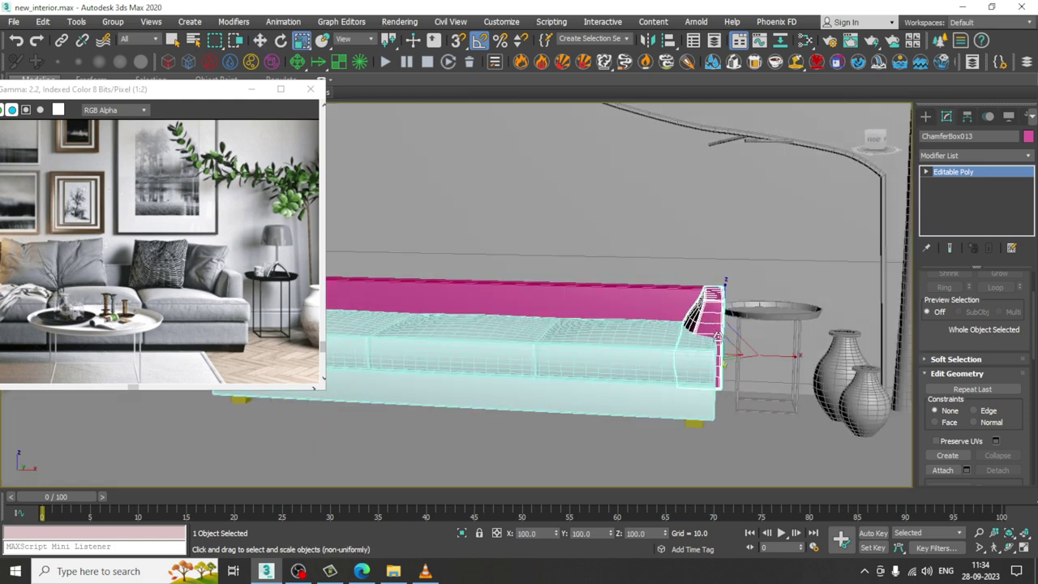
{"action": "left_click_drag", "start_coordinate": [728, 357], "coordinate": [729, 373]}
{"action": "middle_click_drag", "start_coordinate": [729, 373], "coordinate": [771, 393], "text": "alt"}
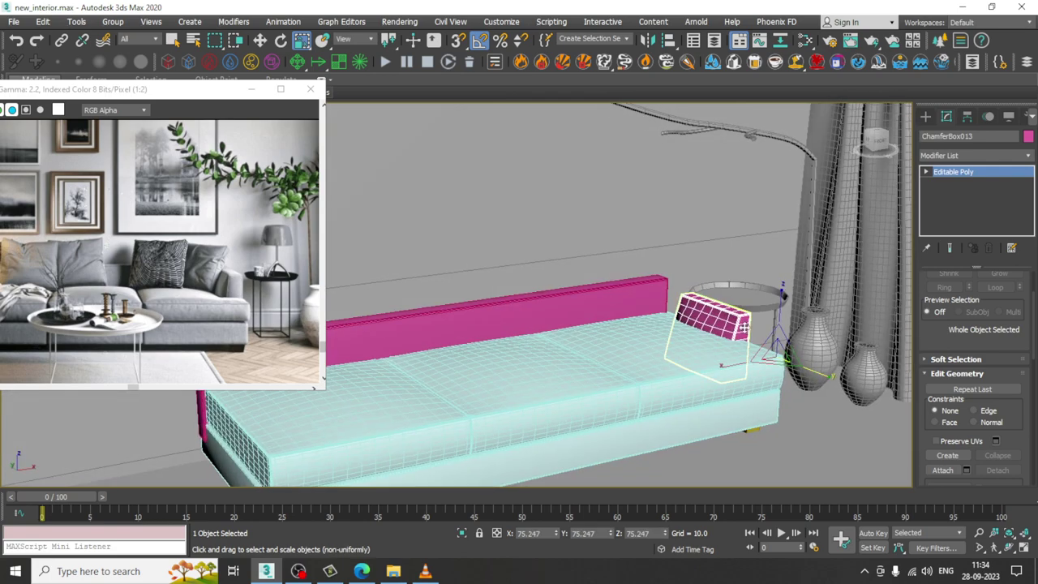
{"action": "key", "text": "w"}
{"action": "key", "text": "alt+q"}
{"action": "key", "text": "r"}
{"action": "scroll", "coordinate": [769, 368], "scroll_direction": "up", "scroll_amount": 3}
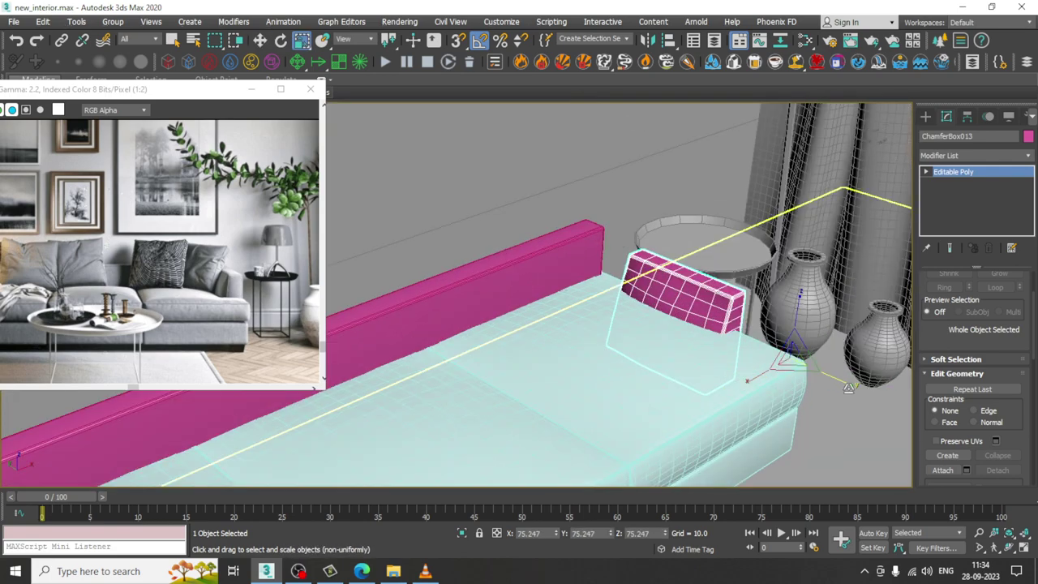
{"action": "left_click_drag", "start_coordinate": [847, 385], "coordinate": [863, 390]}
{"action": "middle_click_drag", "start_coordinate": [780, 367], "coordinate": [662, 305], "text": "alt"}
- Raise the armrest panel to about Z 33.3 and shift it along X to about 81.2, flush with the sofa's end
{"action": "key", "text": "w"}
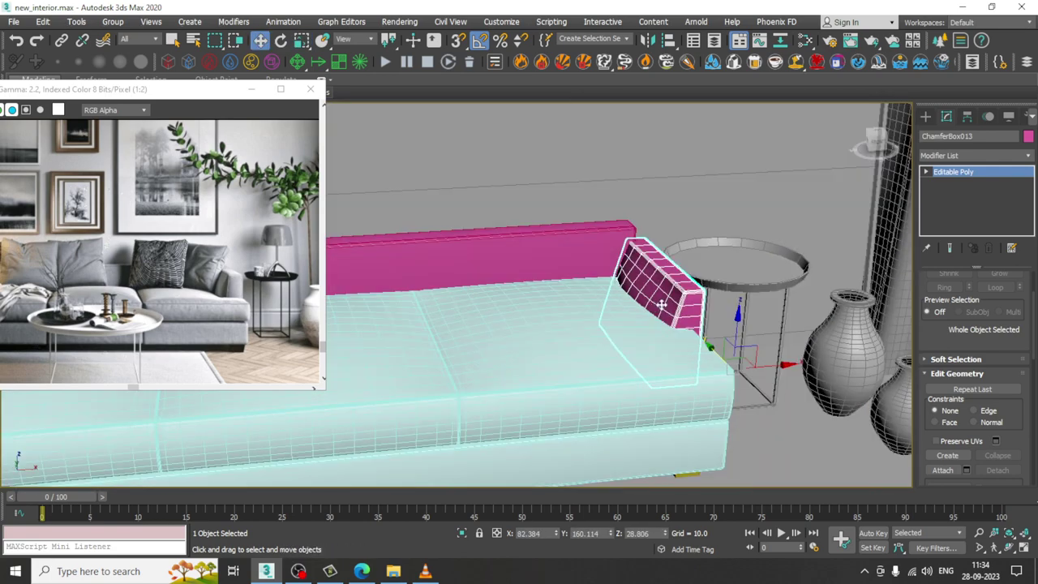
{"action": "mouse_move", "coordinate": [738, 316]}
{"action": "left_mouse_down"}
{"action": "mouse_move", "coordinate": [738, 297]}
{"action": "mouse_move", "coordinate": [735, 306]}
{"action": "left_mouse_up"}
{"action": "middle_click_drag", "start_coordinate": [735, 308], "coordinate": [691, 330], "text": "alt"}
{"action": "left_click_drag", "start_coordinate": [722, 352], "coordinate": [717, 351]}
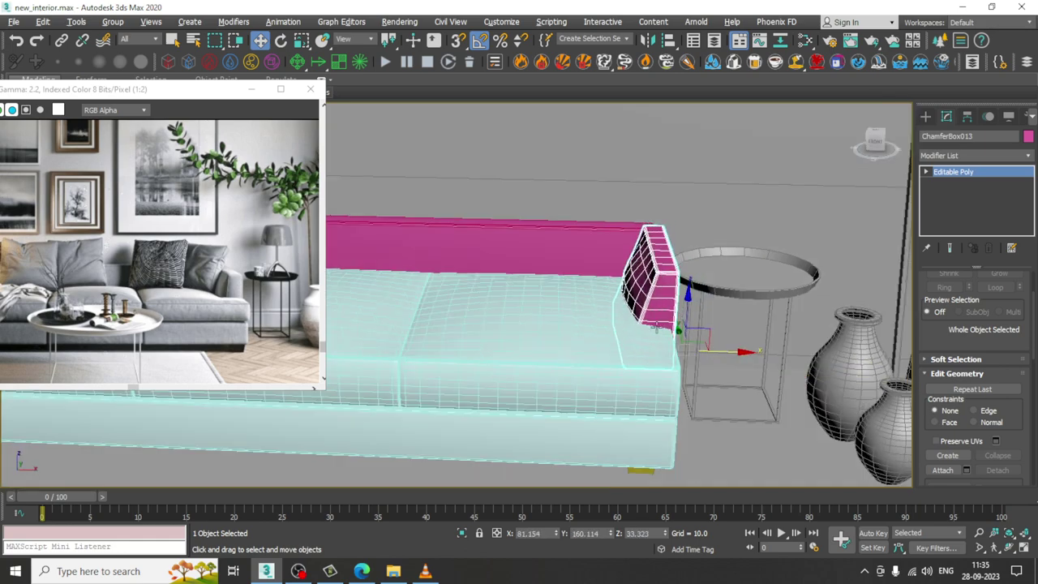
{"action": "middle_click_drag", "start_coordinate": [658, 326], "coordinate": [626, 348], "text": "alt"}
{"action": "scroll", "coordinate": [690, 339], "scroll_direction": "down", "scroll_amount": 3}
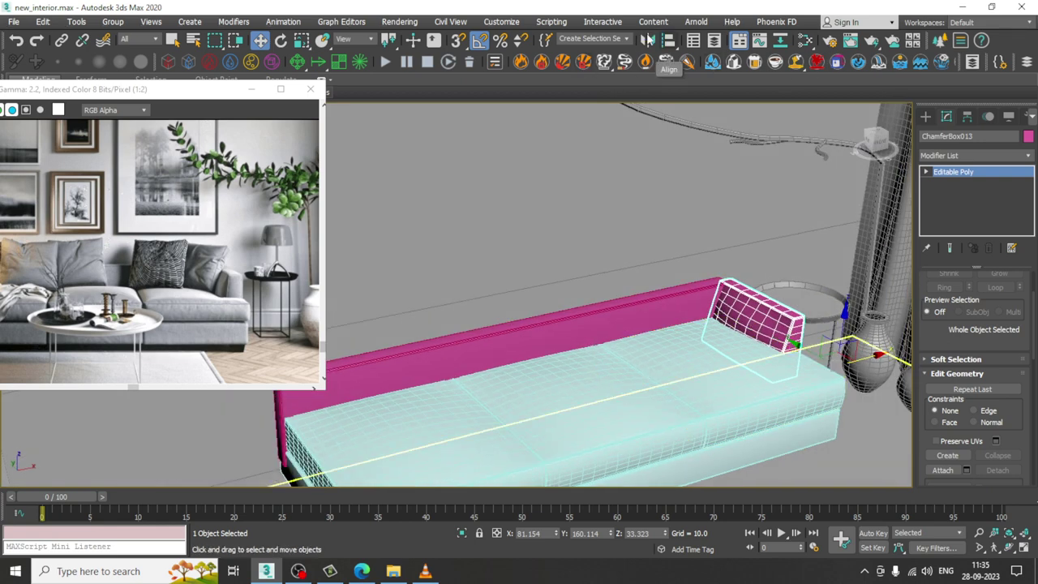
- Mirror the armrest across X as a copy and move the copy to the sofa's opposite end, at about X -115.4
{"action": "left_click", "coordinate": [647, 40]}
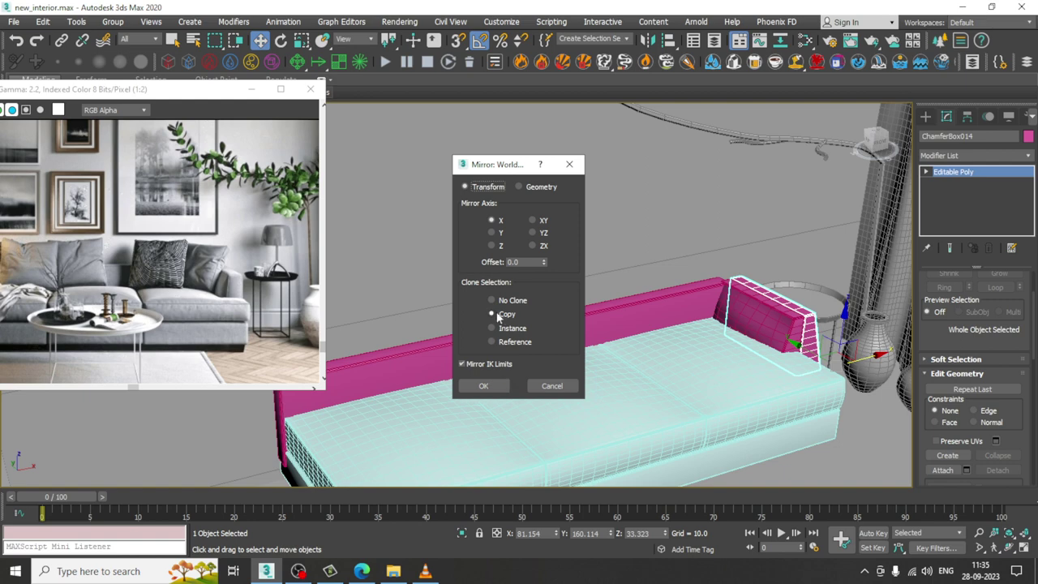
{"action": "left_click", "coordinate": [506, 387]}
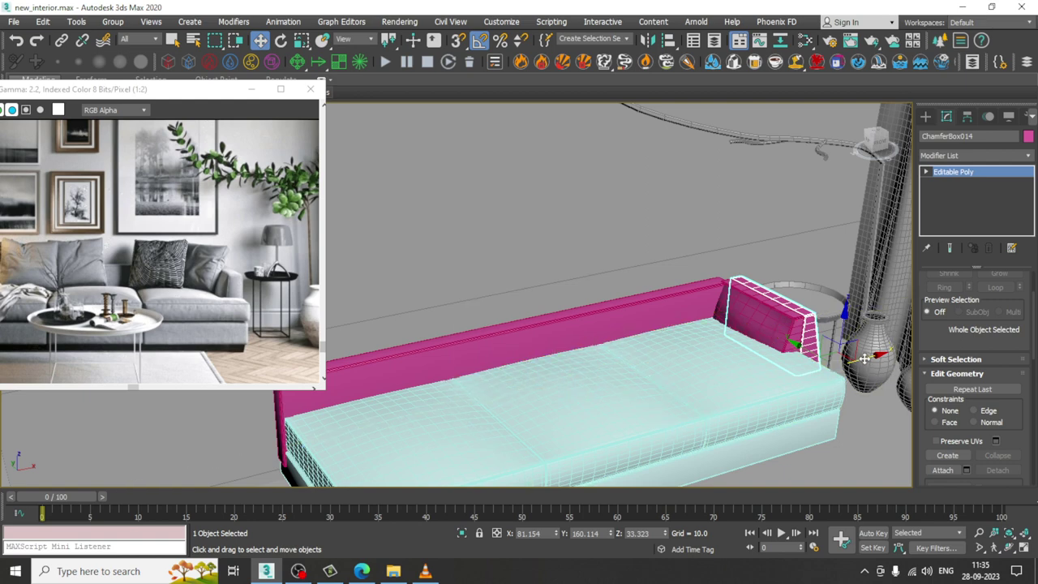
{"action": "left_click_drag", "start_coordinate": [864, 360], "coordinate": [369, 456]}
{"action": "middle_click_drag", "start_coordinate": [706, 345], "coordinate": [647, 324], "text": "alt"}
{"action": "scroll", "coordinate": [703, 284], "scroll_direction": "down", "scroll_amount": 4}
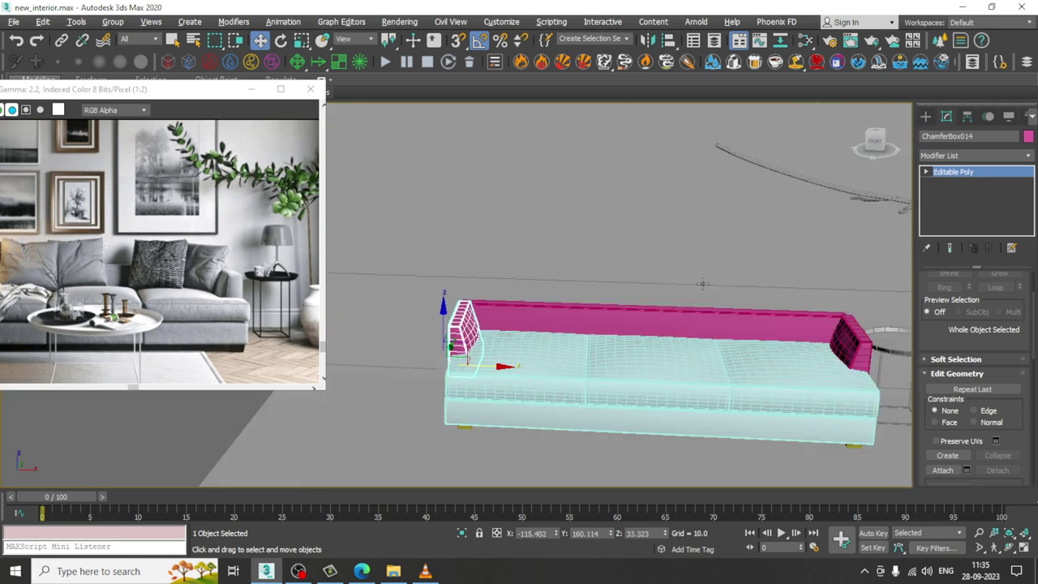
- Select all objects in the scene and give them the same light grey object colour
{"action": "middle_click_drag", "start_coordinate": [820, 350], "coordinate": [712, 337]}
{"action": "scroll", "coordinate": [630, 290], "scroll_direction": "down", "scroll_amount": 3}
{"action": "scroll", "coordinate": [637, 308], "scroll_direction": "down", "scroll_amount": 3}
{"action": "middle_click_drag", "start_coordinate": [775, 348], "coordinate": [659, 331]}
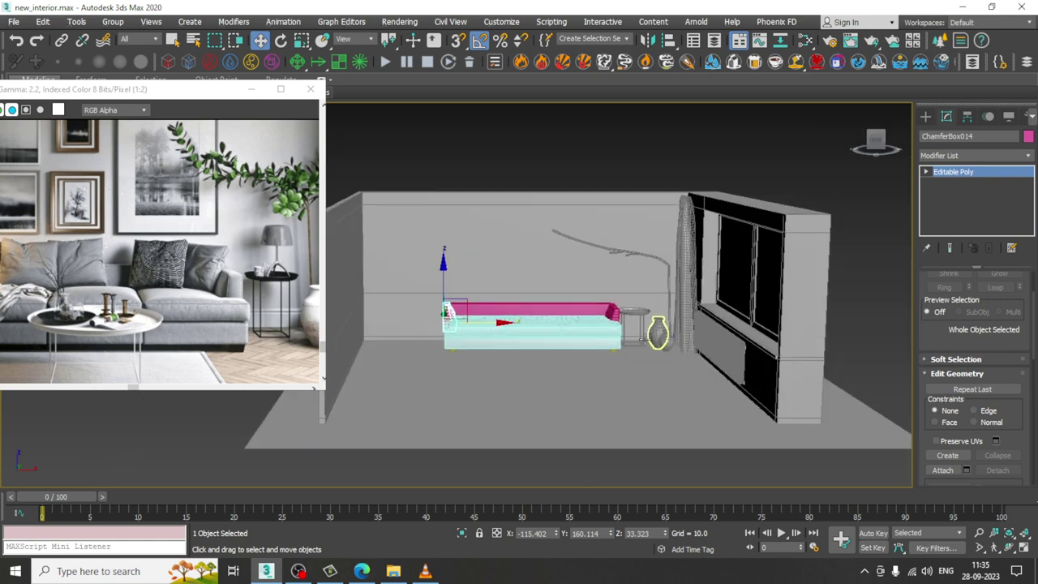
{"action": "scroll", "coordinate": [645, 332], "scroll_direction": "up", "scroll_amount": 3}
{"action": "key", "text": "ctrl+a"}
{"action": "left_click", "coordinate": [1029, 137]}
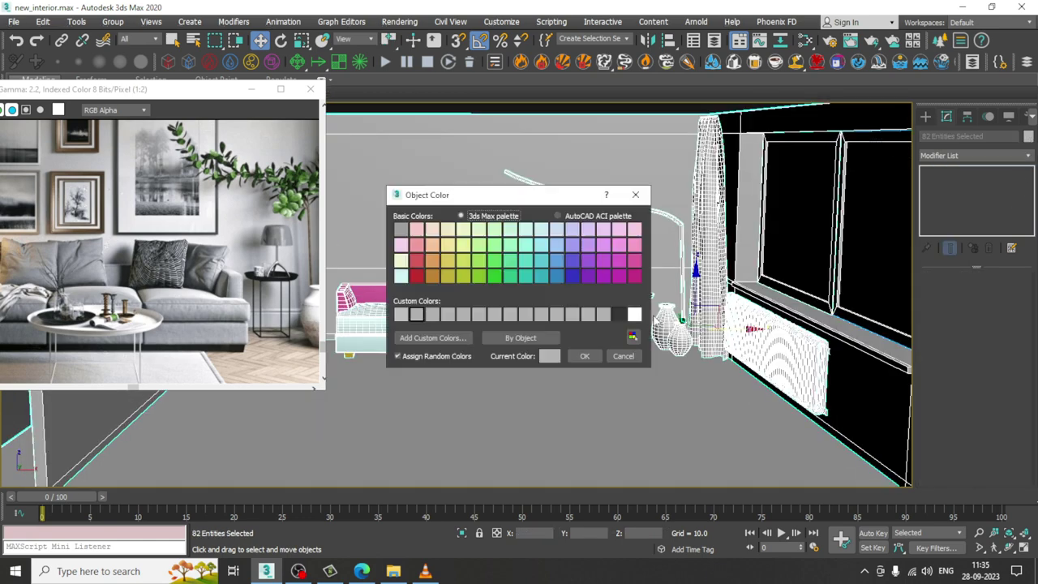
{"action": "left_click", "coordinate": [584, 358]}
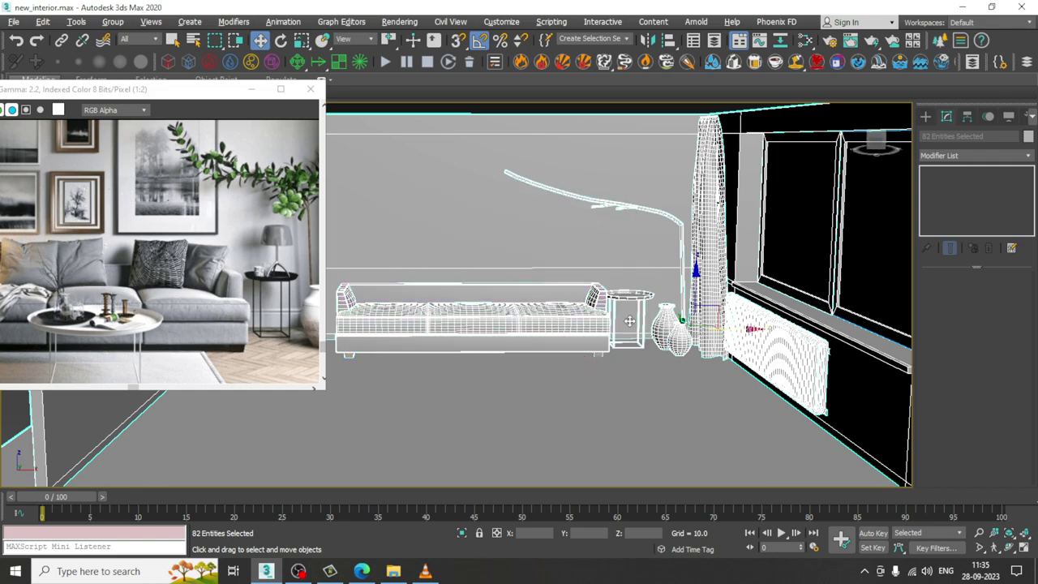
{"action": "middle_click_drag", "start_coordinate": [586, 359], "coordinate": [607, 362], "text": "alt"}
{"action": "left_click", "coordinate": [605, 361]}
- Create a box about 45.8 long, 40.9 wide and 10.6 high in front of the sofa, and raise it to about Z 19.6
{"action": "scroll", "coordinate": [577, 358], "scroll_direction": "up", "scroll_amount": 3}
{"action": "scroll", "coordinate": [571, 338], "scroll_direction": "up", "scroll_amount": 2}
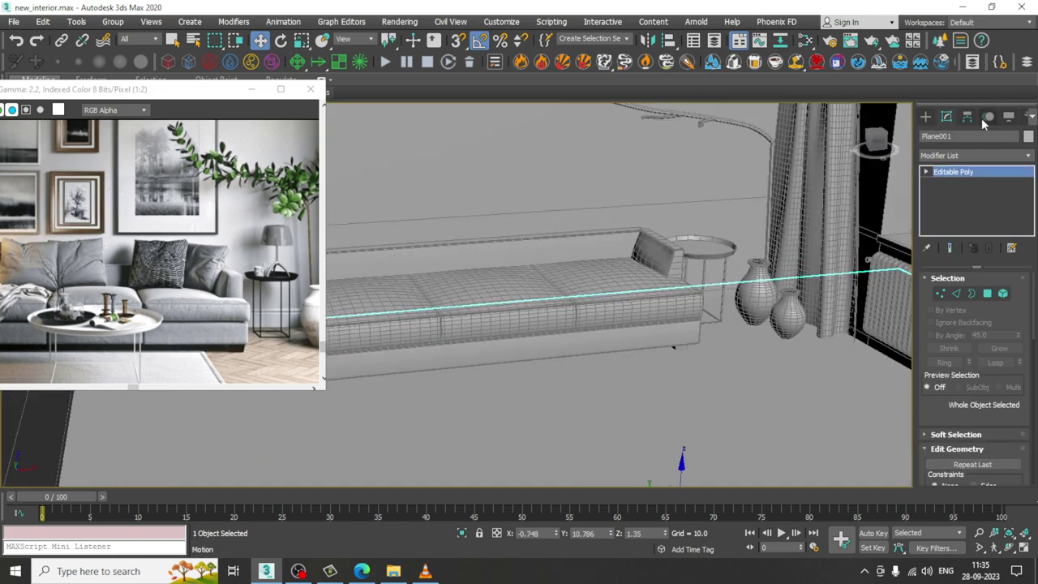
{"action": "left_click", "coordinate": [926, 118]}
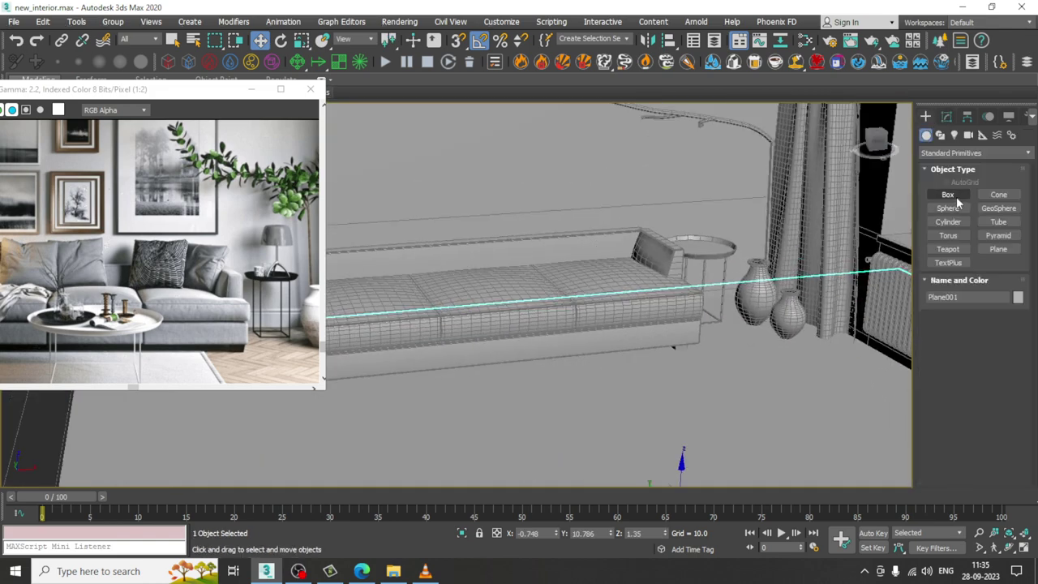
{"action": "left_click", "coordinate": [955, 197]}
{"action": "middle_click_drag", "start_coordinate": [526, 301], "coordinate": [507, 190]}
{"action": "scroll", "coordinate": [647, 306], "scroll_direction": "up", "scroll_amount": 3}
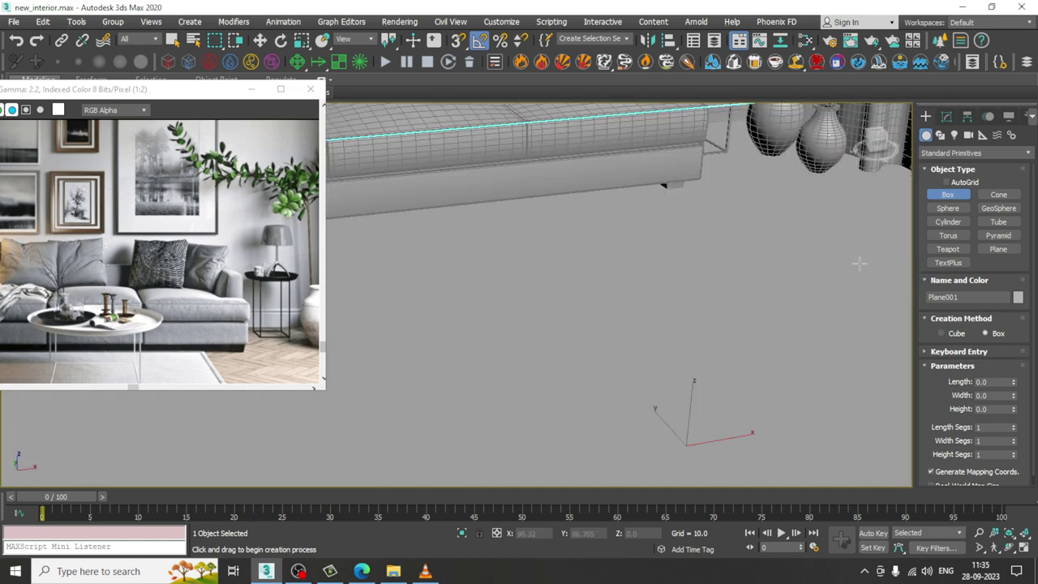
{"action": "left_click_drag", "start_coordinate": [674, 288], "coordinate": [607, 389]}
{"action": "key", "text": "w"}
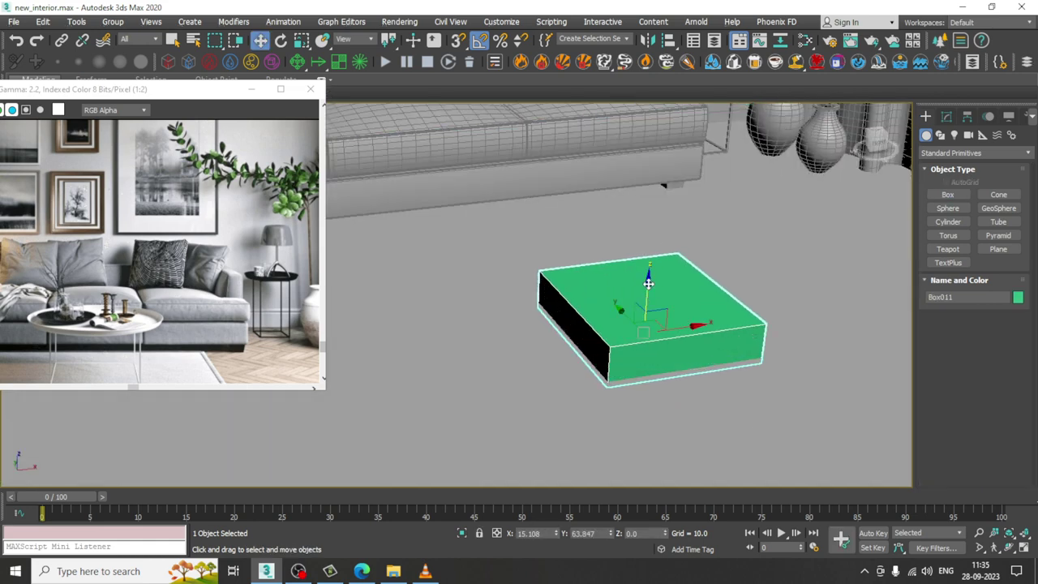
{"action": "left_click_drag", "start_coordinate": [650, 284], "coordinate": [663, 213]}
{"action": "middle_click_drag", "start_coordinate": [664, 212], "coordinate": [656, 253], "text": "alt"}
- Set the box's length and width segments to 5 and height segments to 2, and lower it to about Z 16.1
{"action": "left_click", "coordinate": [946, 118]}
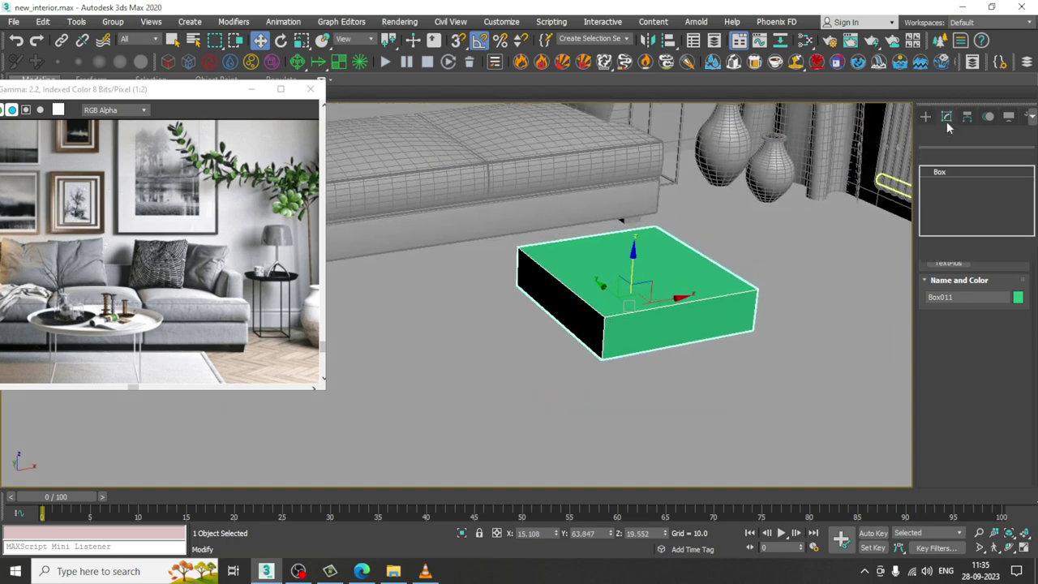
{"action": "left_click", "coordinate": [1014, 339]}
{"action": "left_click", "coordinate": [1014, 340]}
{"action": "left_click", "coordinate": [1014, 339]}
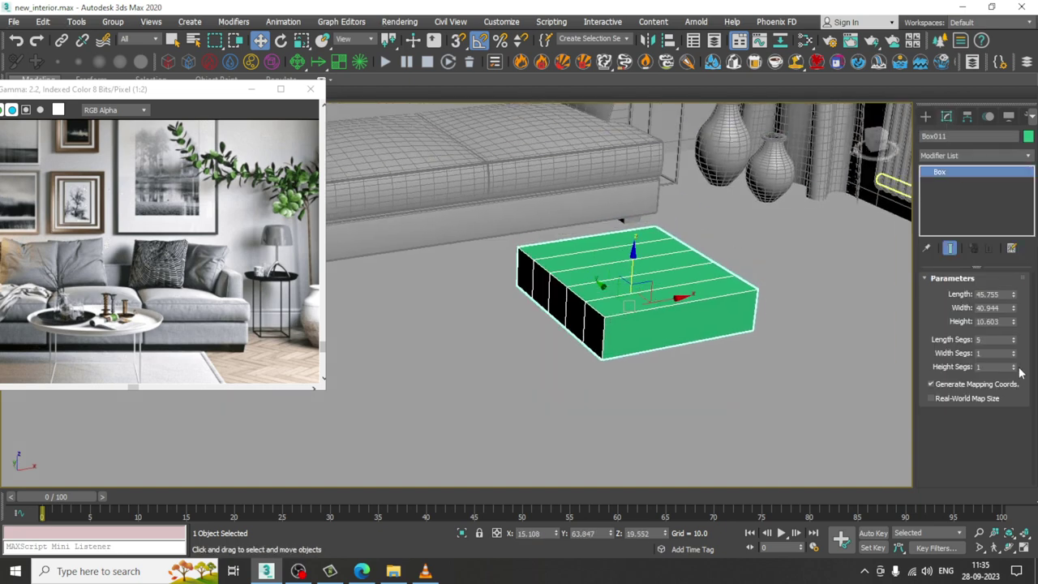
{"action": "left_click", "coordinate": [1014, 352]}
{"action": "left_click", "coordinate": [1014, 352]}
{"action": "left_click", "coordinate": [1014, 352]}
{"action": "left_click", "coordinate": [1014, 352]}
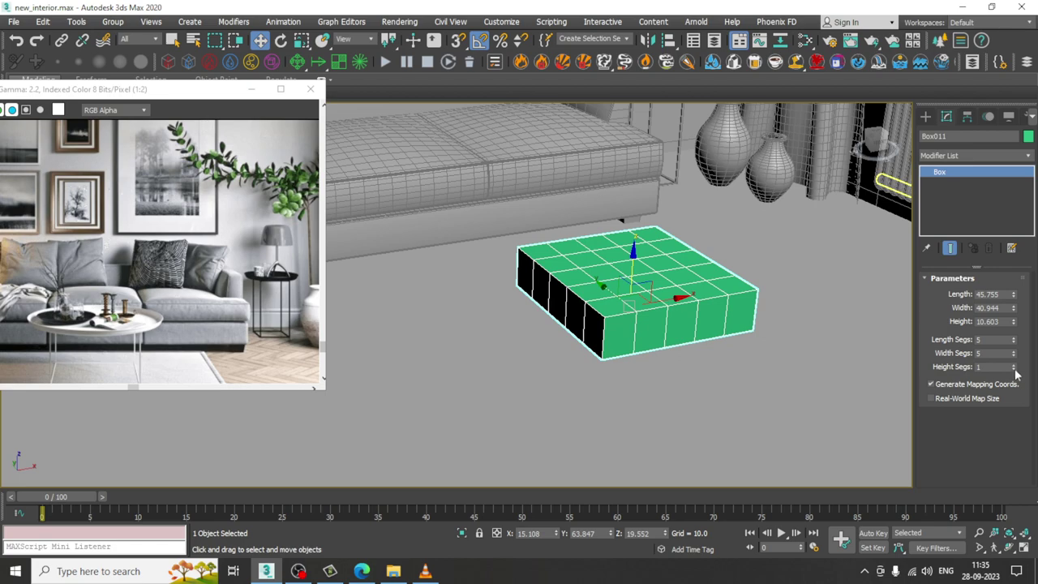
{"action": "middle_click_drag", "start_coordinate": [733, 277], "coordinate": [697, 235], "text": "alt"}
{"action": "left_click_drag", "start_coordinate": [623, 282], "coordinate": [624, 298]}
{"action": "middle_click_drag", "start_coordinate": [654, 280], "coordinate": [667, 301], "text": "alt"}
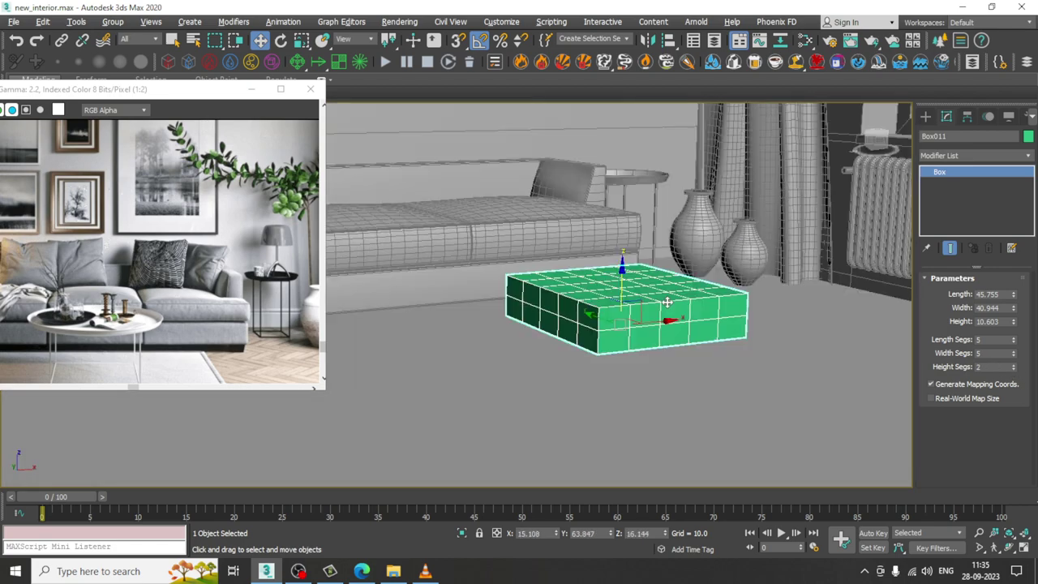
- Apply a TurboSmooth modifier to the box
{"action": "left_click", "coordinate": [991, 157]}
{"action": "type", "text": "tu"}
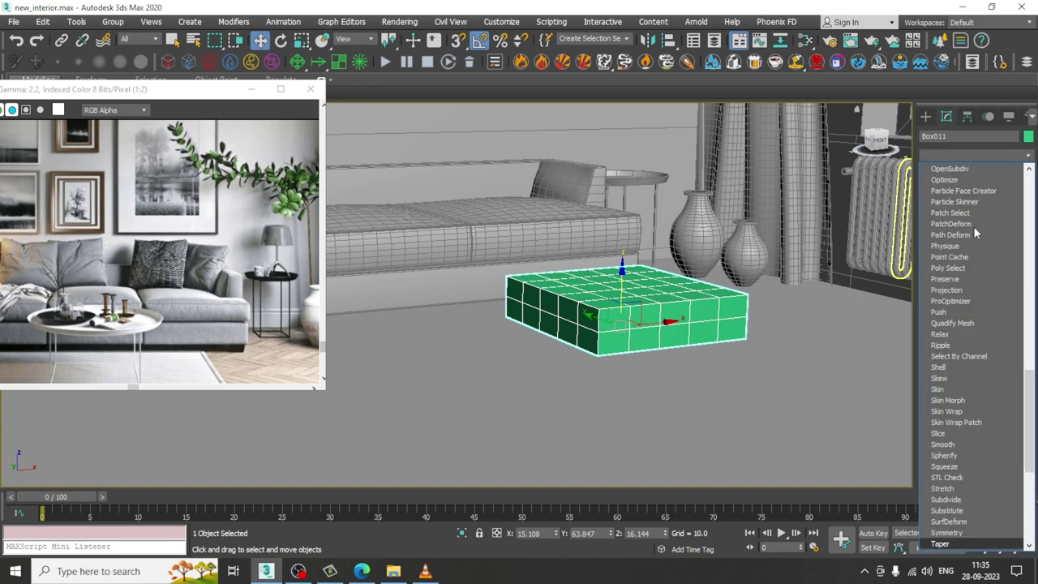
{"action": "left_click", "coordinate": [960, 313]}
{"action": "mouse_move", "coordinate": [675, 328]}
{"action": "middle_mouse_down", "text": "alt"}
{"action": "mouse_move", "coordinate": [685, 348]}
{"action": "mouse_move", "coordinate": [675, 334]}
{"action": "middle_mouse_up", "text": "alt"}
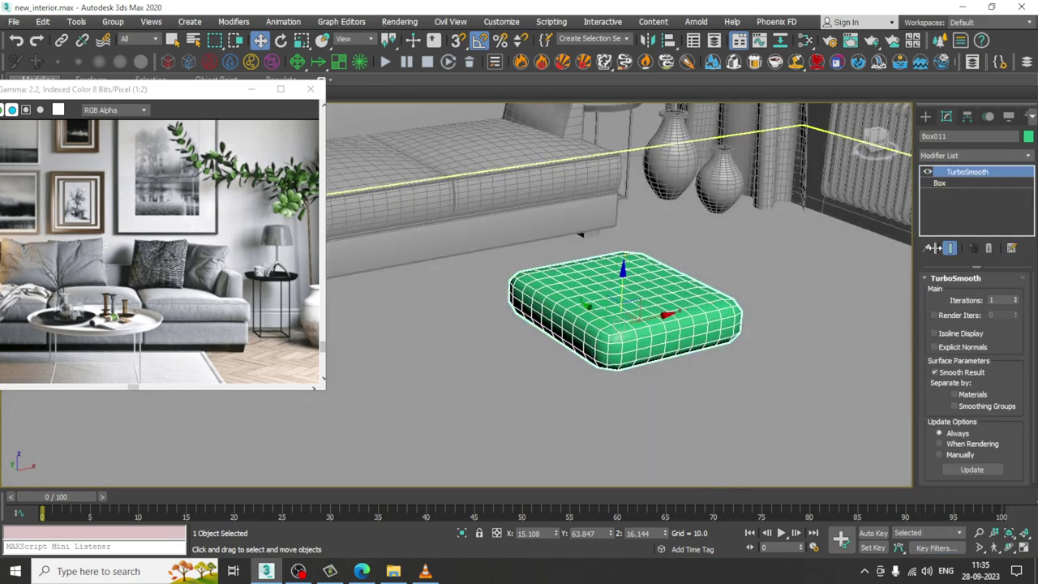
- Add a Cloth modifier to the smoothed box and define the box as Cloth with the Satin preset in its object properties
{"action": "left_click", "coordinate": [976, 155]}
{"action": "scroll", "coordinate": [973, 253], "scroll_direction": "down", "scroll_amount": 5}
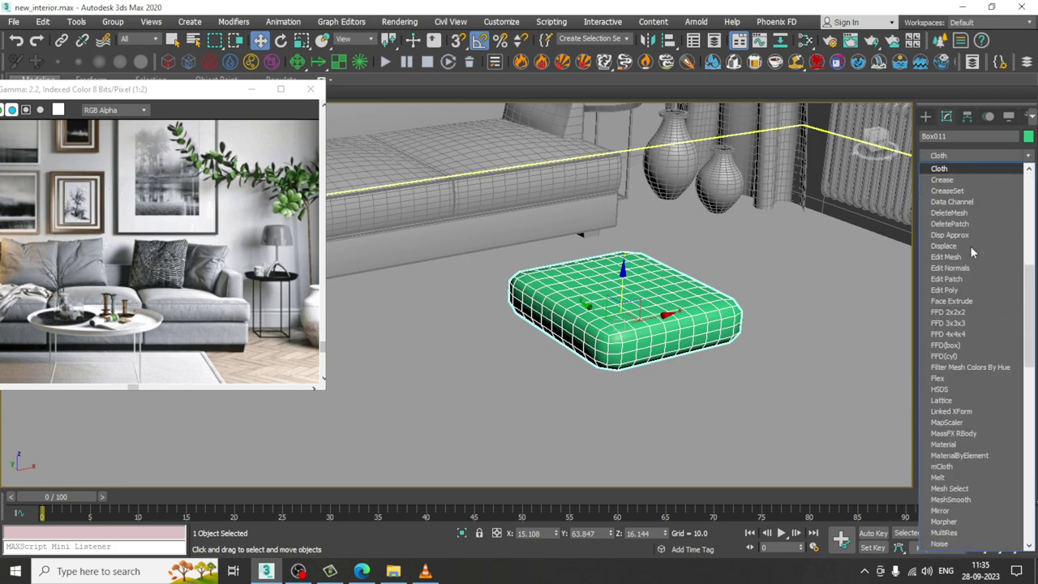
{"action": "left_click", "coordinate": [964, 170]}
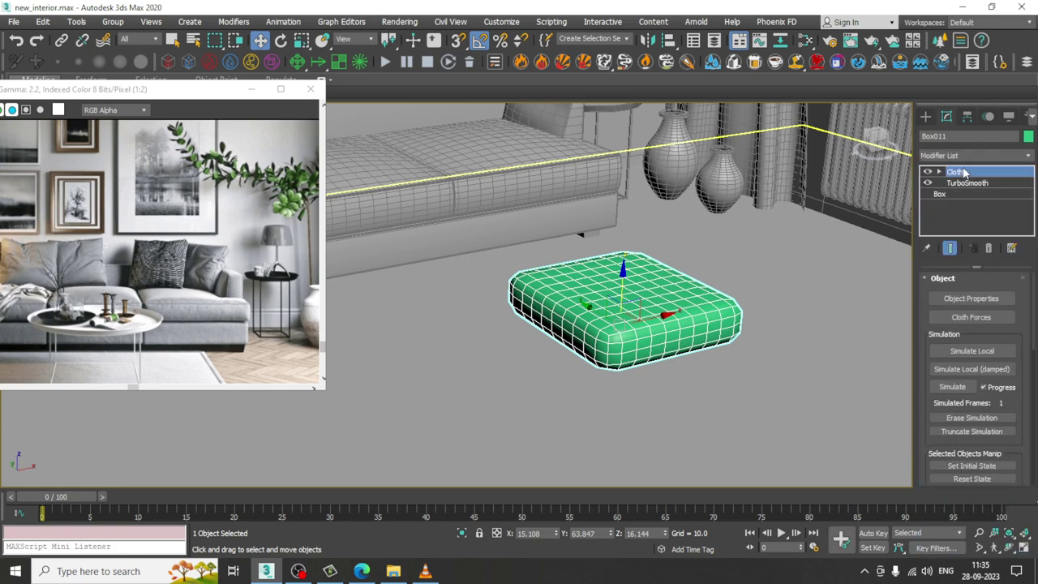
{"action": "left_click", "coordinate": [988, 298]}
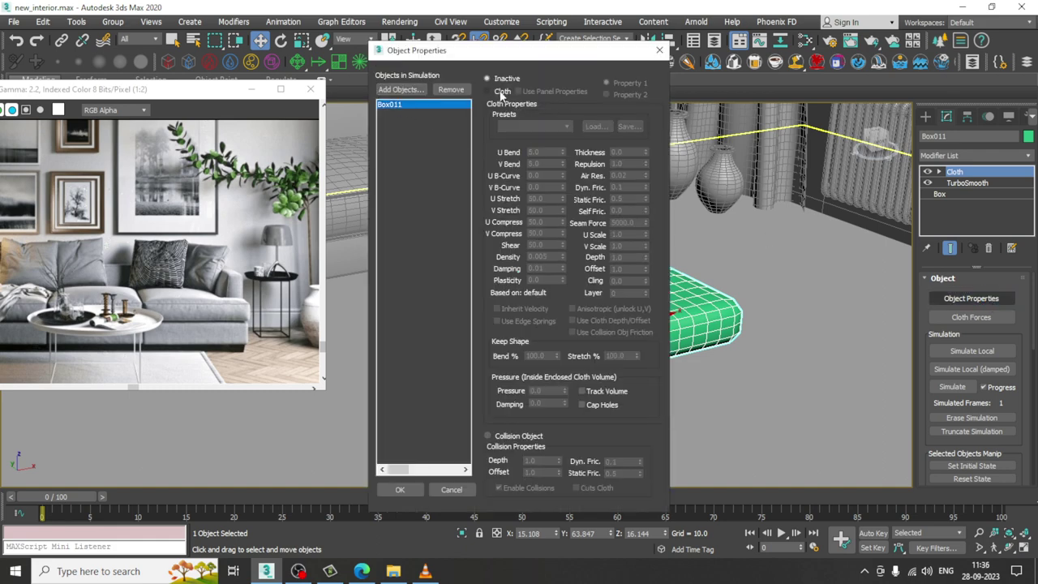
{"action": "left_click", "coordinate": [502, 92]}
{"action": "left_click", "coordinate": [526, 128]}
{"action": "left_click", "coordinate": [528, 217]}
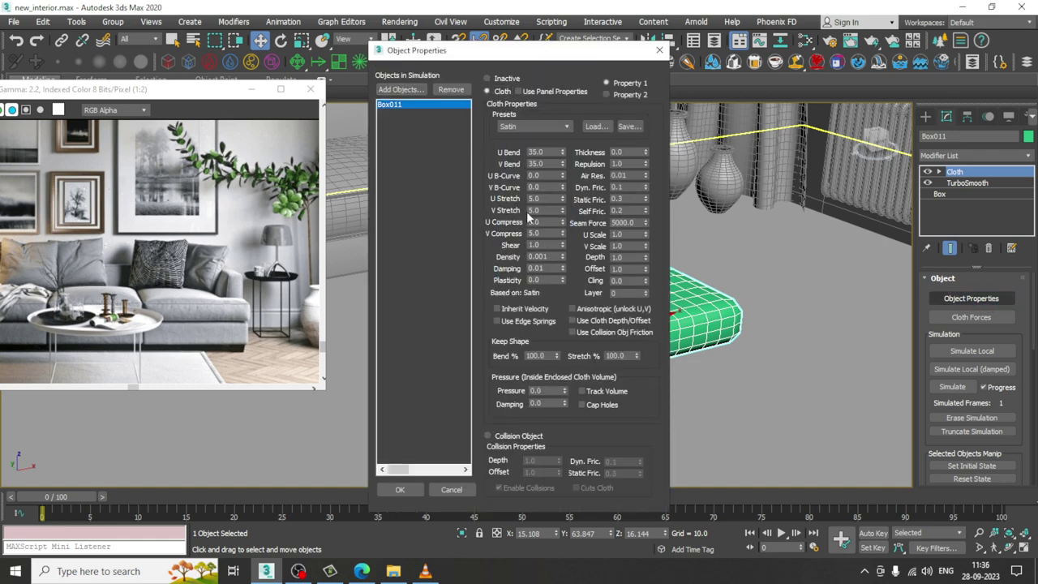
- Add Plane001 and Plane002 to the box's cloth simulation and define both as Collision Objects
{"action": "left_click", "coordinate": [408, 88]}
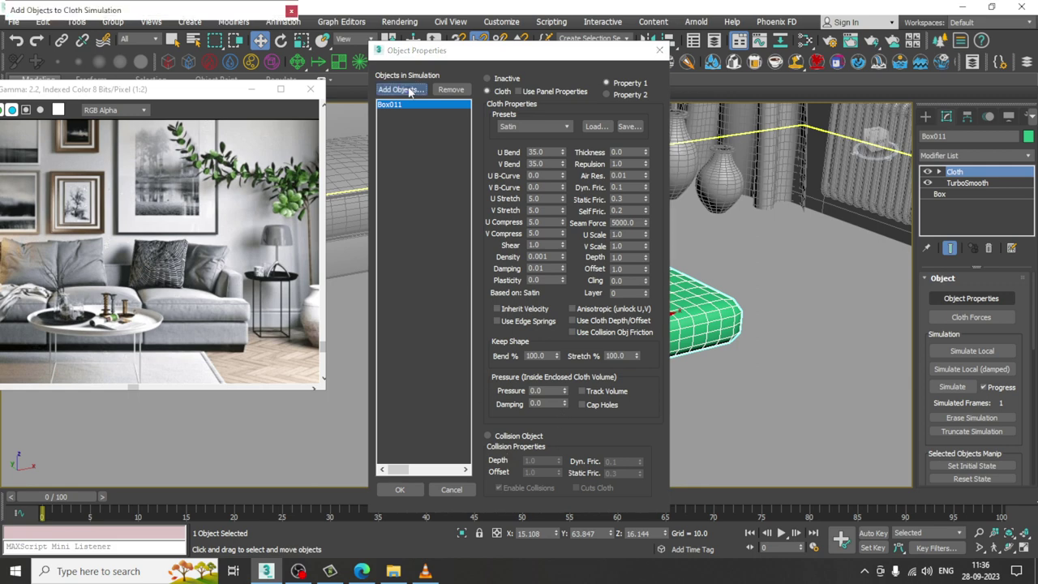
{"action": "scroll", "coordinate": [120, 292], "scroll_direction": "down", "scroll_amount": 15}
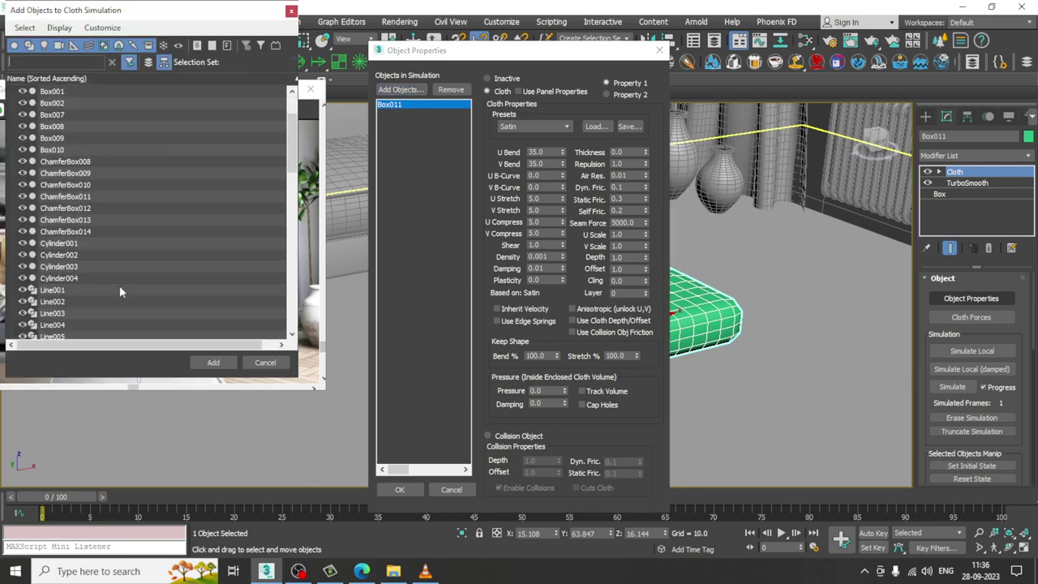
{"action": "scroll", "coordinate": [119, 290], "scroll_direction": "down", "scroll_amount": 4}
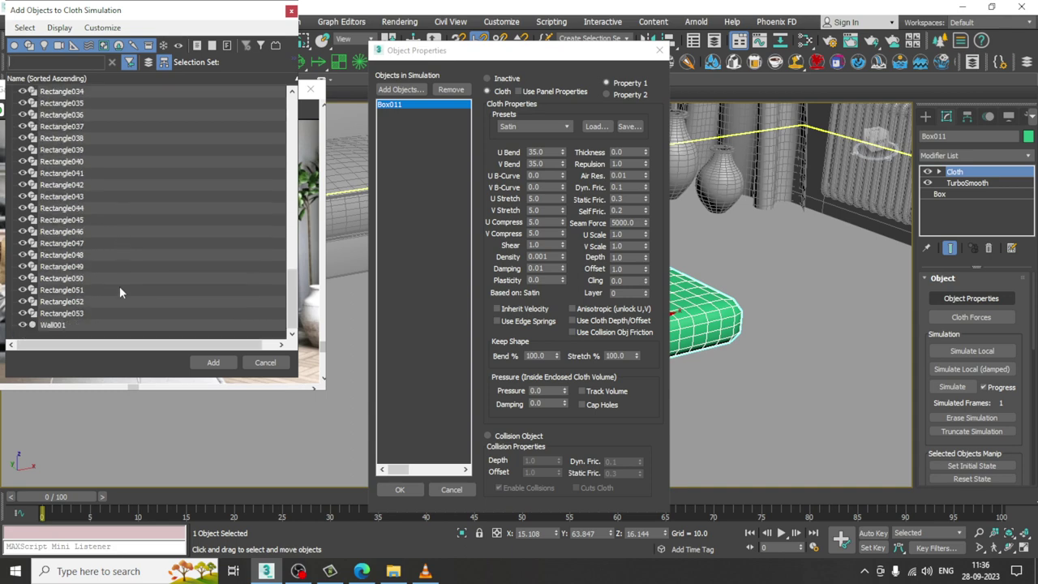
{"action": "scroll", "coordinate": [119, 285], "scroll_direction": "up", "scroll_amount": 15}
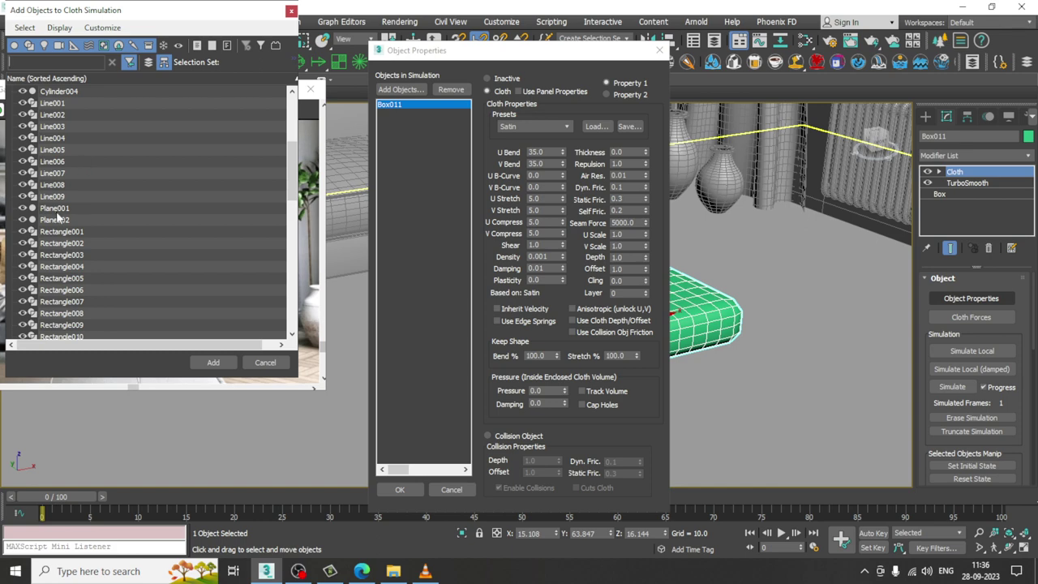
{"action": "left_click", "coordinate": [60, 212]}
{"action": "left_click", "coordinate": [63, 219], "text": "ctrl"}
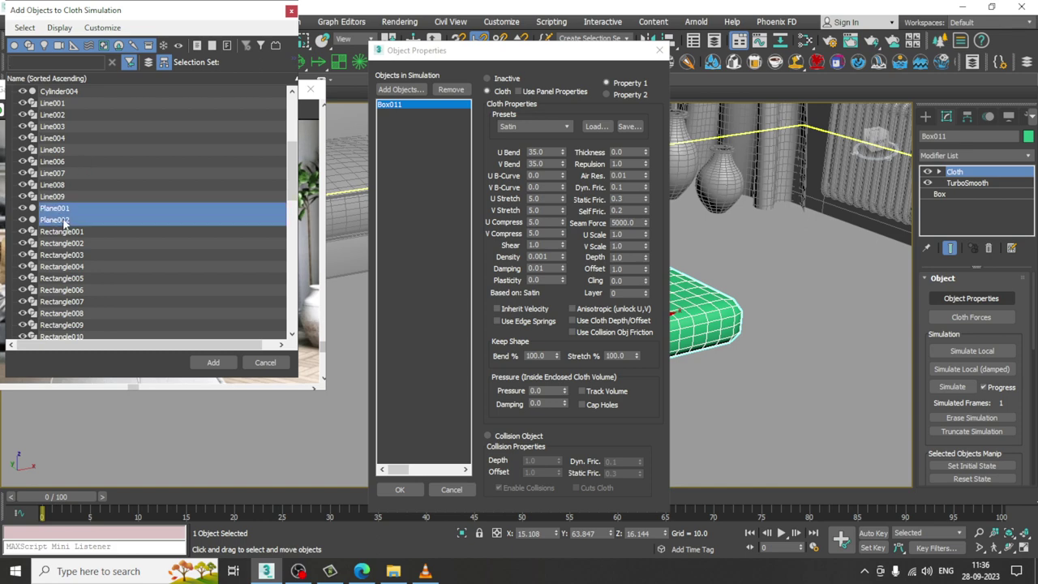
{"action": "left_click", "coordinate": [213, 363]}
{"action": "left_click", "coordinate": [514, 438]}
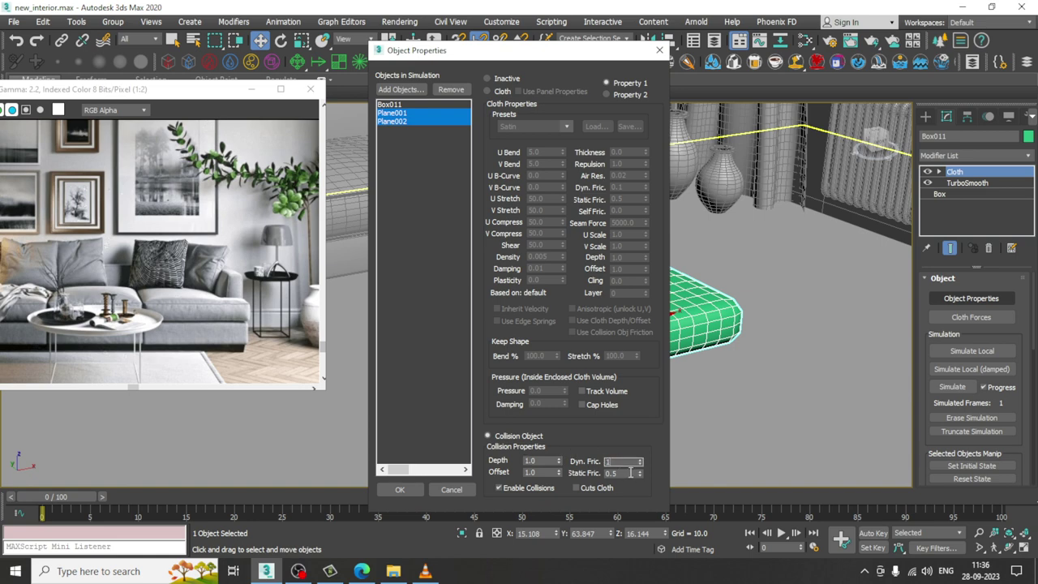
{"action": "left_click", "coordinate": [392, 106]}
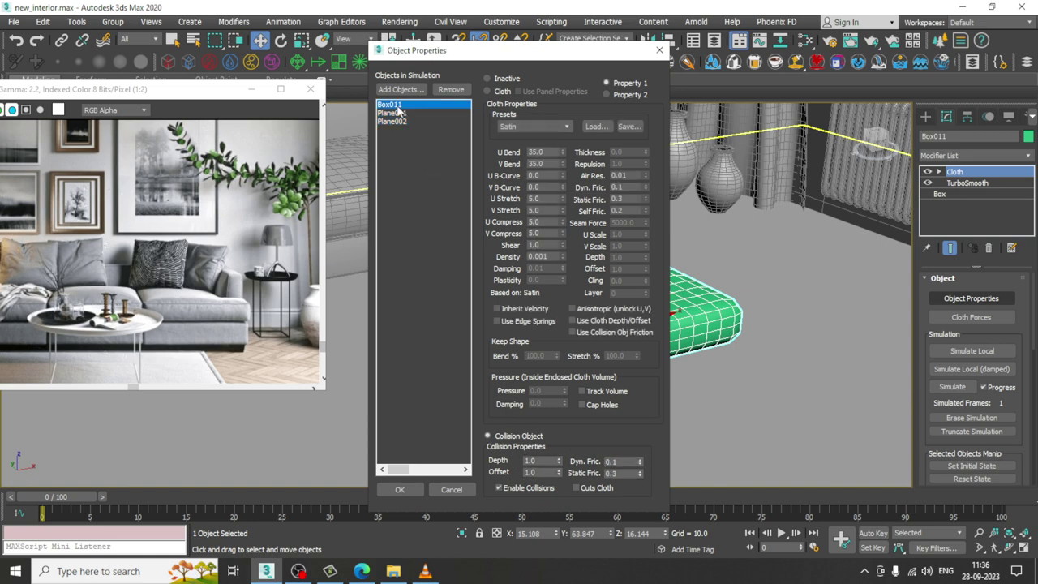
{"action": "left_click", "coordinate": [408, 494]}
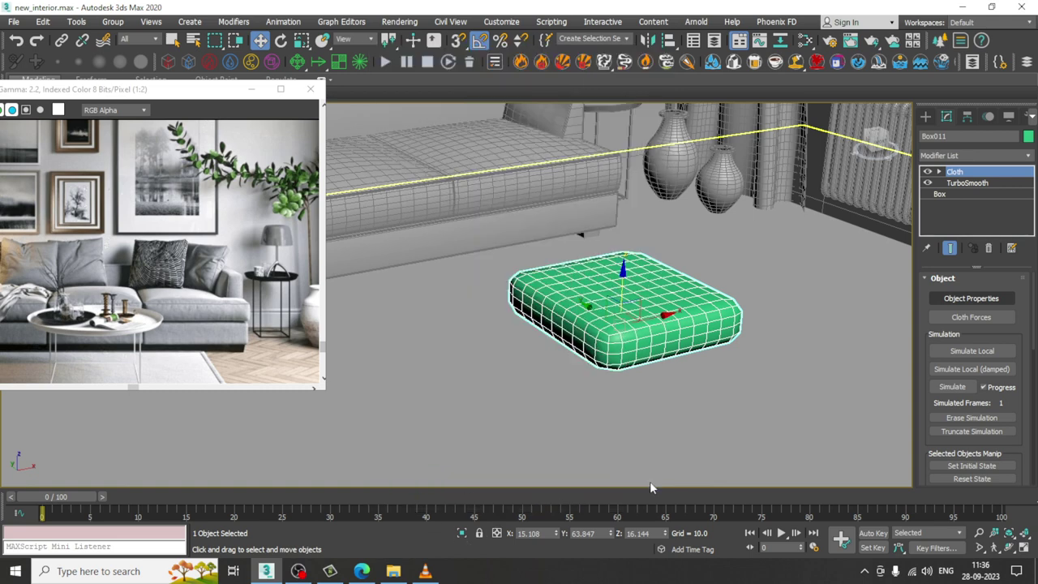
- Run the local cloth simulation on the box to inflate it into a cushion, and scale it to about 121% in X and Y
{"action": "left_click", "coordinate": [990, 355]}
{"action": "middle_click_drag", "start_coordinate": [556, 333], "coordinate": [640, 330], "text": "alt"}
{"action": "scroll", "coordinate": [658, 332], "scroll_direction": "up", "scroll_amount": 3}
{"action": "scroll", "coordinate": [640, 330], "scroll_direction": "up", "scroll_amount": 1}
{"action": "key", "text": "r"}
{"action": "left_click_drag", "start_coordinate": [615, 324], "coordinate": [587, 310]}
{"action": "key", "text": "w"}
{"action": "middle_click_drag", "start_coordinate": [586, 320], "coordinate": [673, 301], "text": "alt"}
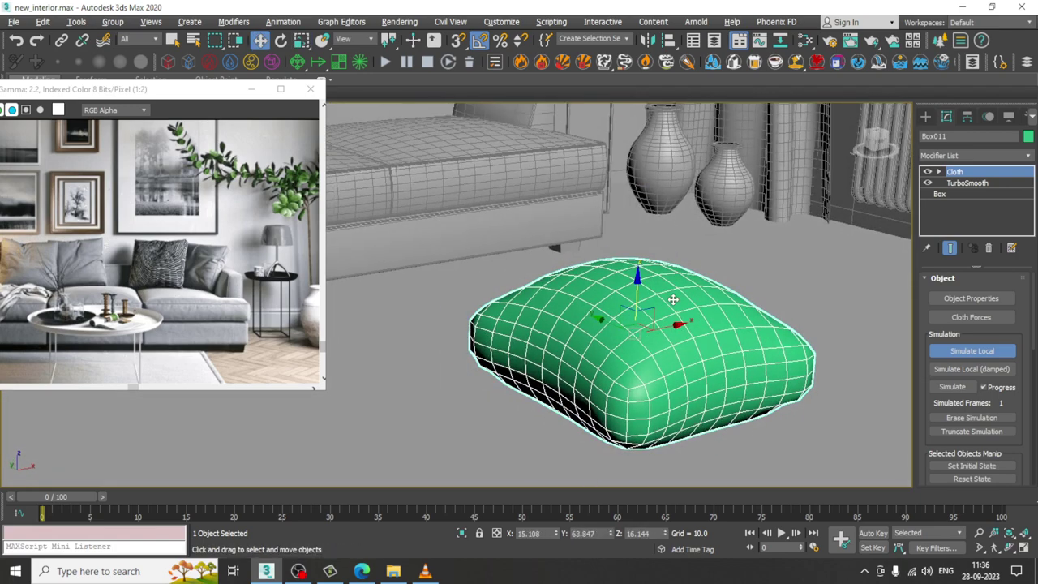
- Convert the simulated cushion to an Editable Poly
{"action": "right_click", "coordinate": [674, 300]}
{"action": "mouse_move", "coordinate": [752, 425]}
{"action": "left_click", "coordinate": [860, 434]}
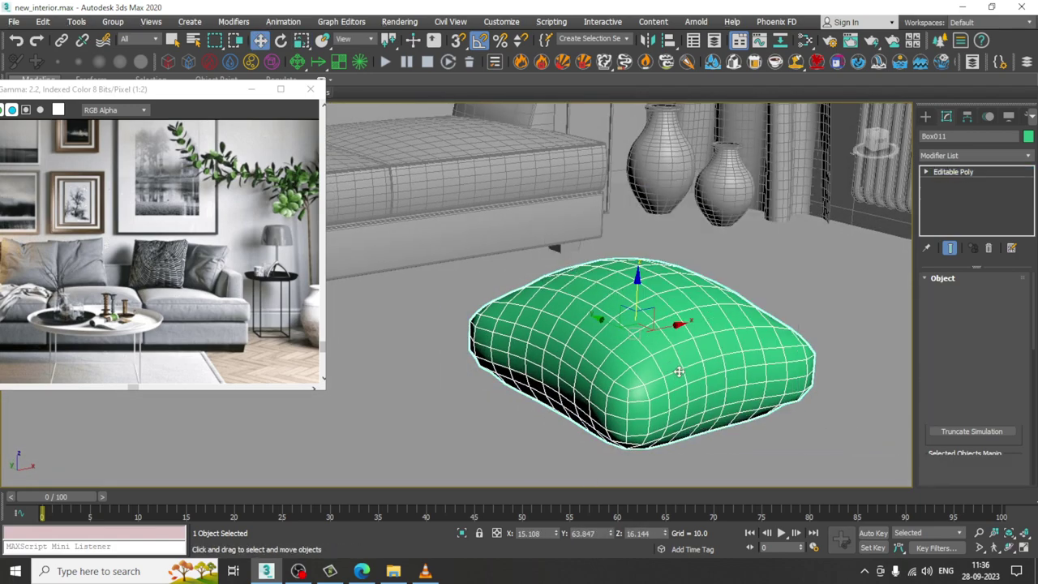
{"action": "middle_click_drag", "start_coordinate": [679, 371], "coordinate": [657, 362], "text": "alt"}
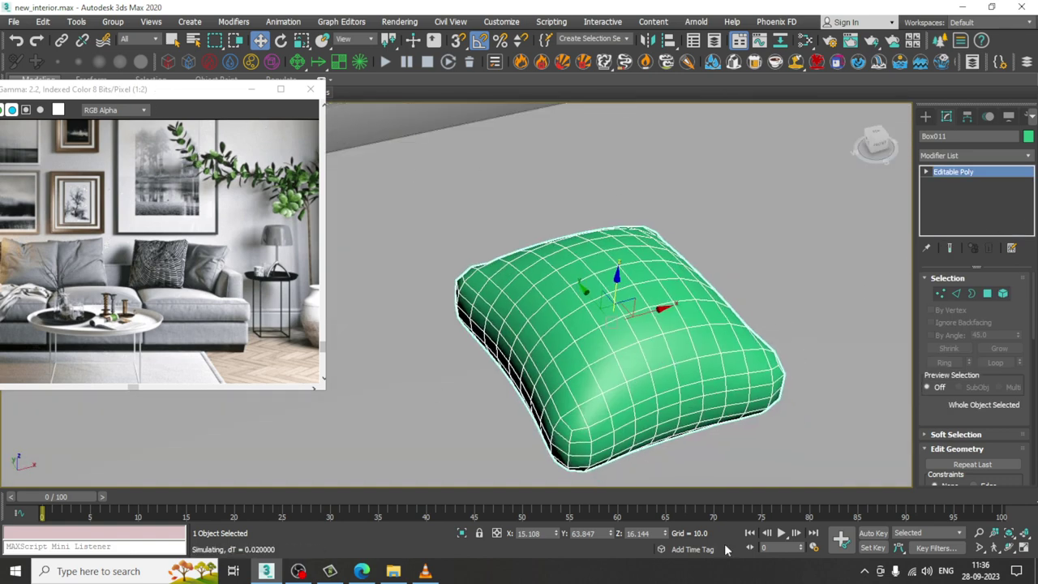
{"action": "right_click", "coordinate": [617, 291]}
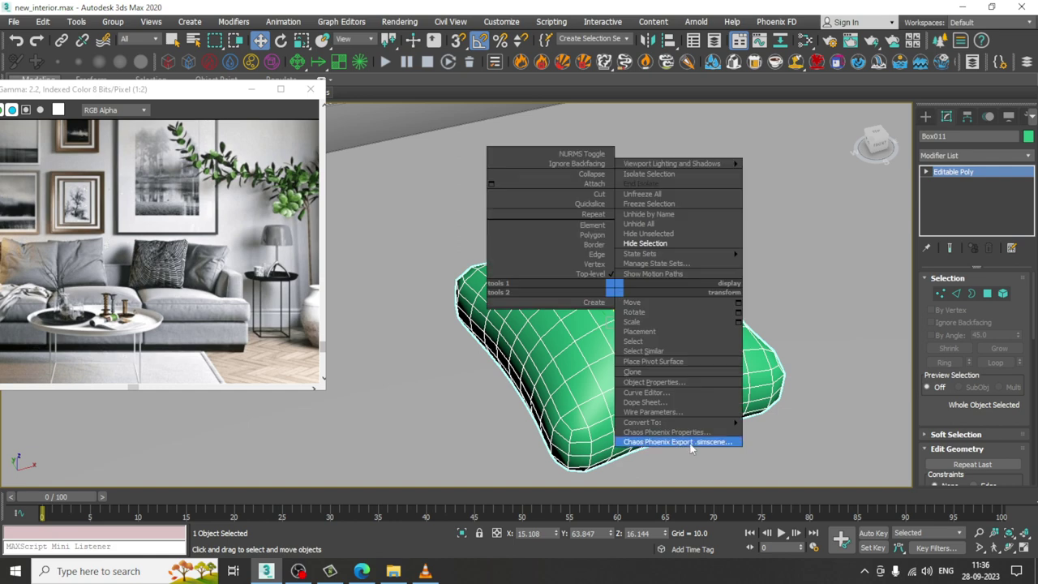
{"action": "mouse_move", "coordinate": [681, 423]}
{"action": "left_click", "coordinate": [779, 434]}
{"action": "scroll", "coordinate": [714, 321], "scroll_direction": "down", "scroll_amount": 5}
{"action": "middle_click_drag", "start_coordinate": [660, 326], "coordinate": [698, 312], "text": "alt"}
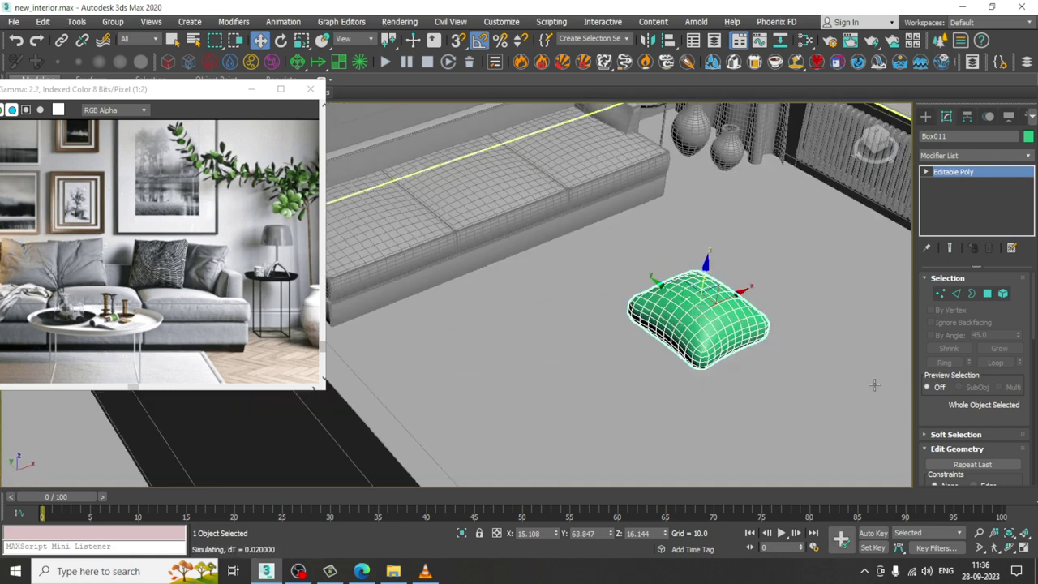
{"action": "scroll", "coordinate": [755, 369], "scroll_direction": "up", "scroll_amount": 3}
{"action": "scroll", "coordinate": [745, 367], "scroll_direction": "up", "scroll_amount": 2}
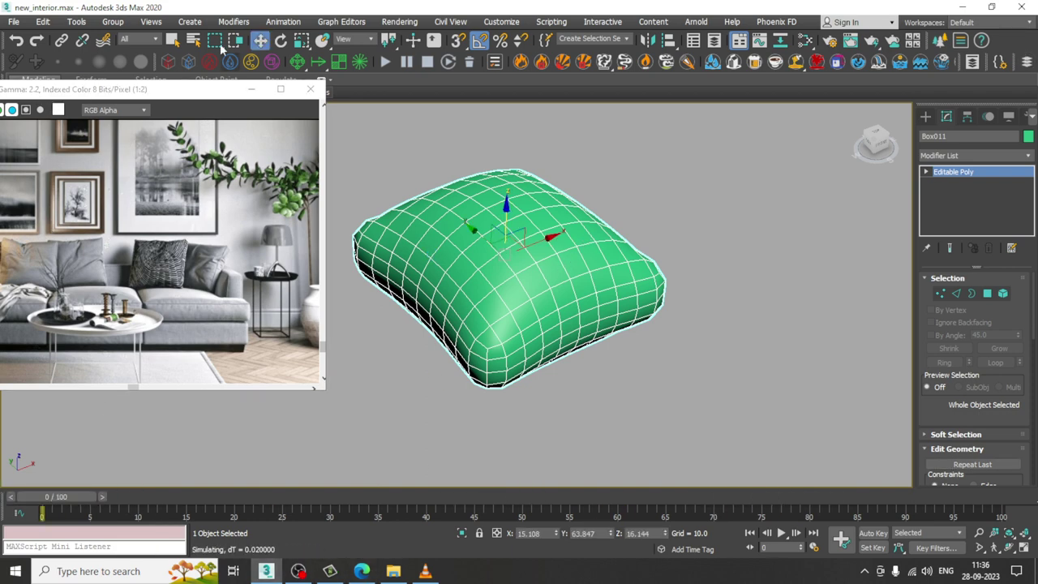
- Flatten the cushion by scaling it to about 87% in Z
{"action": "middle_click_drag", "start_coordinate": [521, 352], "coordinate": [524, 241], "text": "alt"}
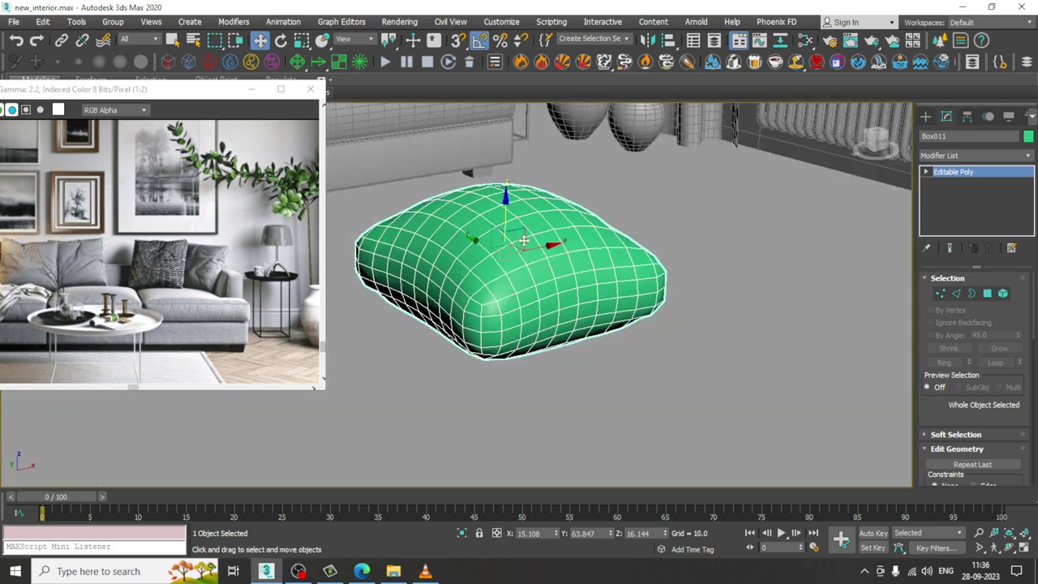
{"action": "mouse_move", "coordinate": [509, 198]}
{"action": "left_mouse_down"}
{"action": "mouse_move", "coordinate": [509, 157]}
{"action": "mouse_move", "coordinate": [507, 212]}
{"action": "left_mouse_up"}
{"action": "key", "text": "r"}
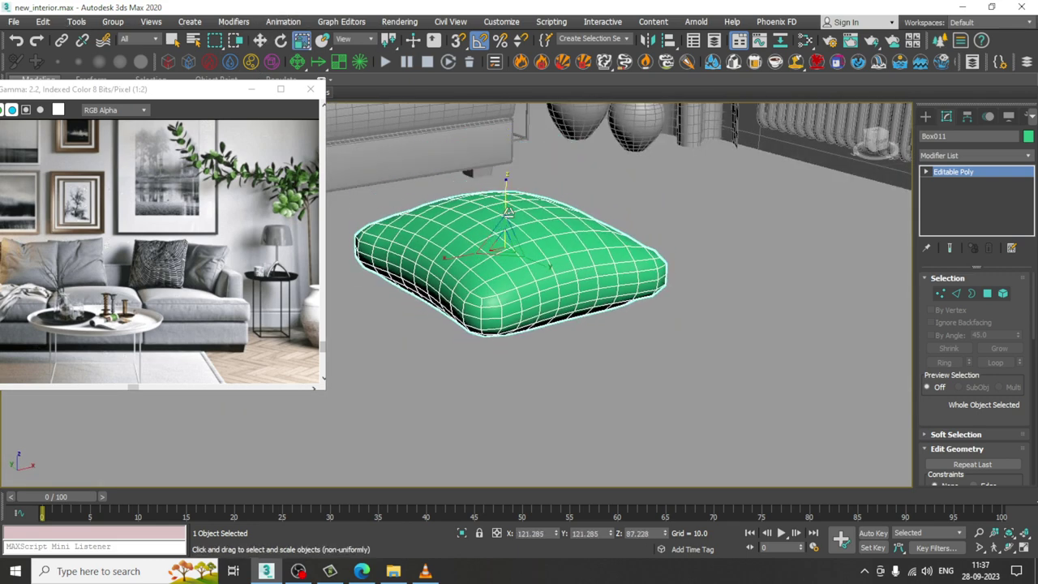
{"action": "key", "text": "w"}
{"action": "middle_click_drag", "start_coordinate": [548, 261], "coordinate": [568, 287], "text": "alt"}
{"action": "middle_click_drag", "start_coordinate": [567, 287], "coordinate": [736, 344]}
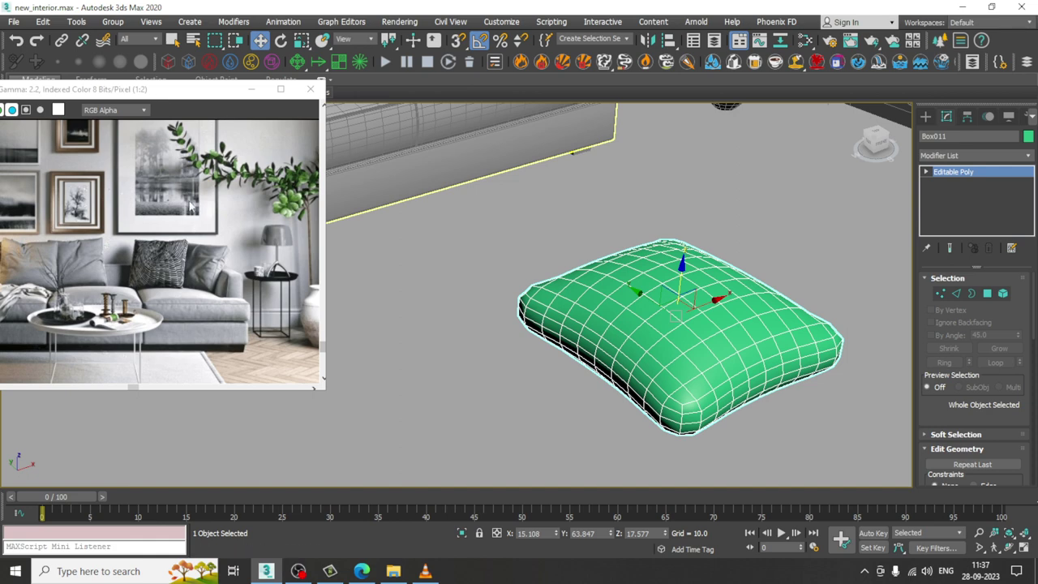
{"action": "left_click", "coordinate": [180, 112]}
{"action": "left_click", "coordinate": [143, 91]}
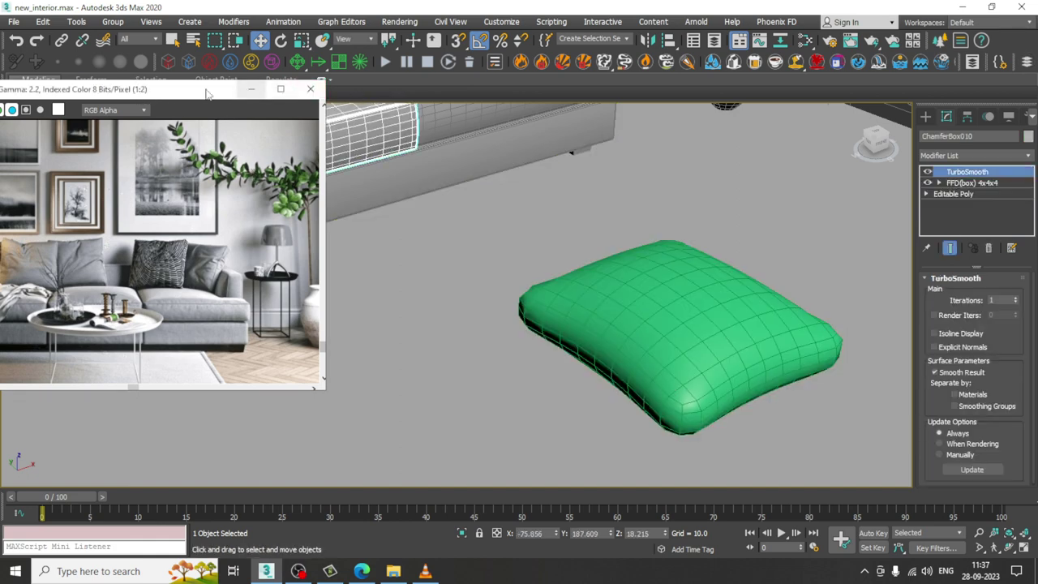
{"action": "left_click", "coordinate": [386, 166]}
{"action": "middle_click_drag", "start_coordinate": [390, 169], "coordinate": [546, 203], "text": "alt"}
{"action": "middle_click_drag", "start_coordinate": [577, 253], "coordinate": [633, 255], "text": "alt"}
{"action": "left_click", "coordinate": [741, 281]}
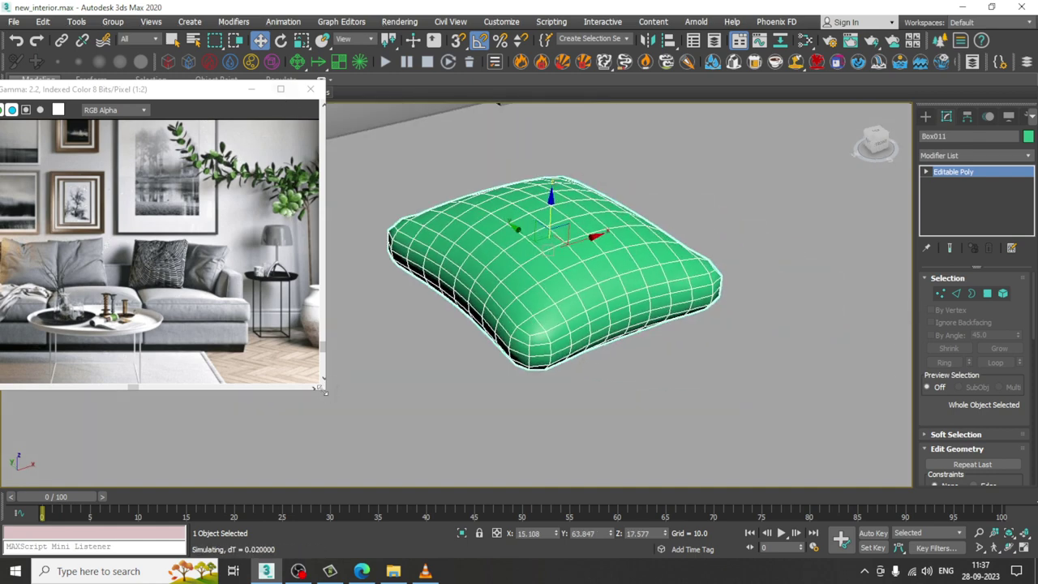
{"action": "right_click", "coordinate": [559, 240]}
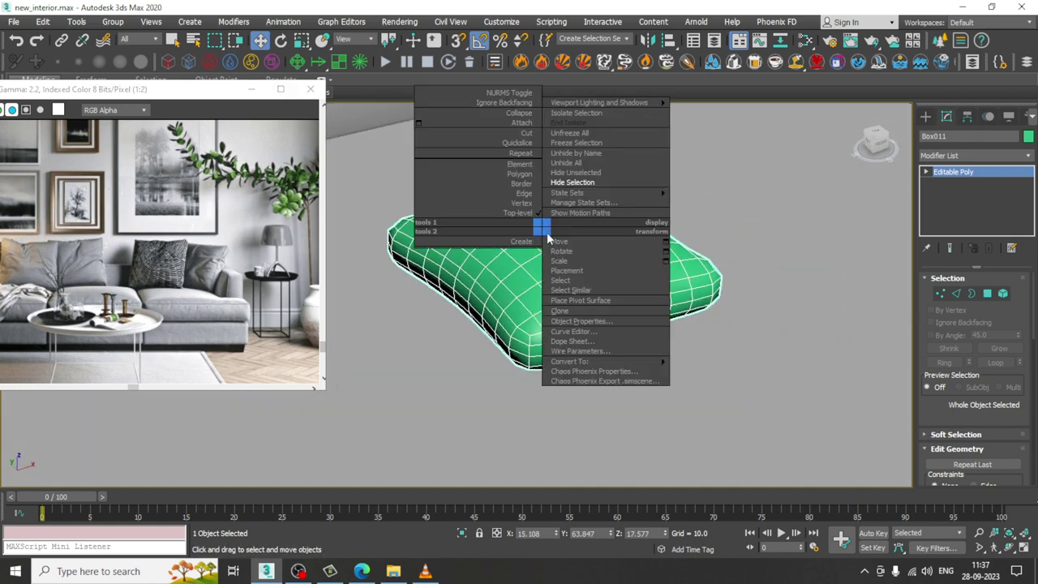
{"action": "mouse_move", "coordinate": [625, 364]}
{"action": "left_click", "coordinate": [735, 369]}
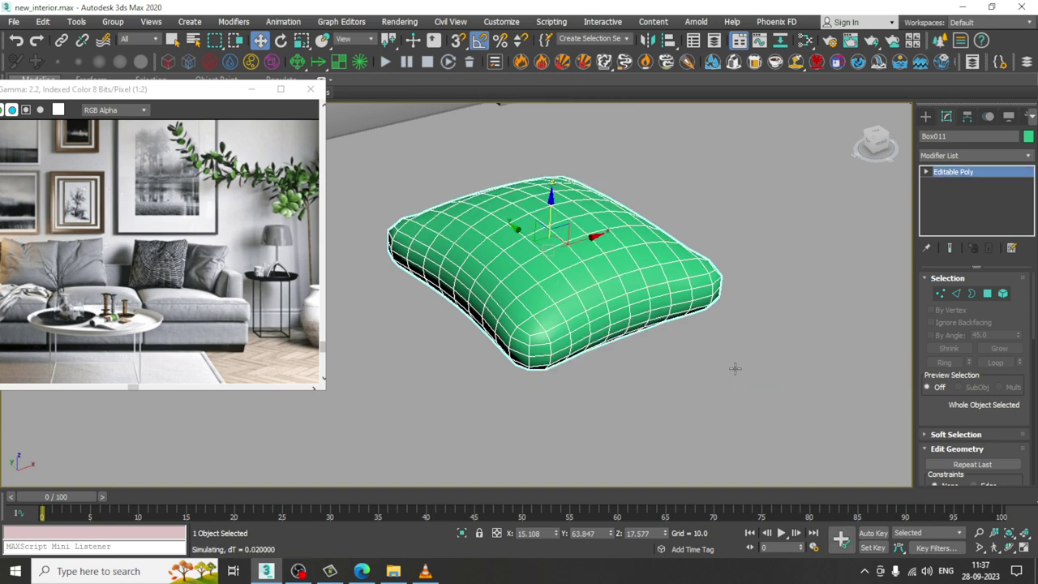
{"action": "left_click", "coordinate": [963, 157]}
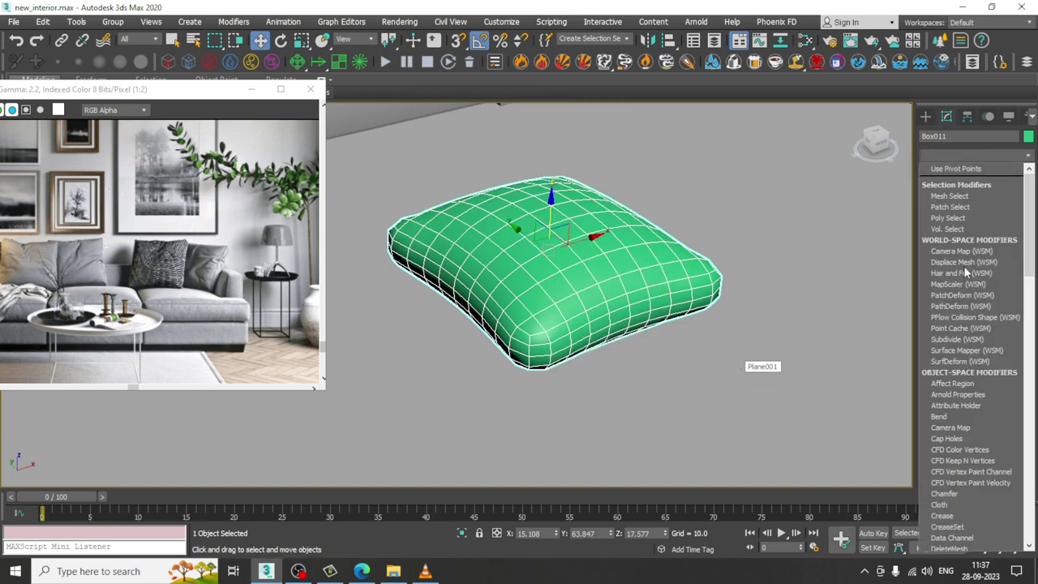
{"action": "scroll", "coordinate": [616, 277], "scroll_direction": "down", "scroll_amount": 4}
{"action": "left_click", "coordinate": [629, 277]}
{"action": "scroll", "coordinate": [628, 277], "scroll_direction": "up", "scroll_amount": 4}
{"action": "middle_click_drag", "start_coordinate": [629, 276], "coordinate": [645, 309]}
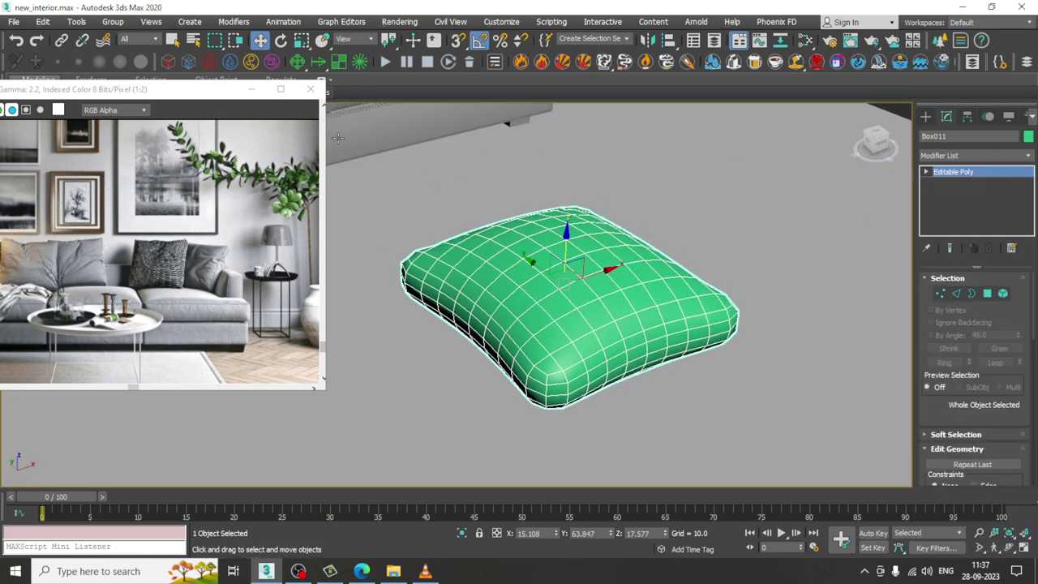
{"action": "left_click", "coordinate": [13, 22]}
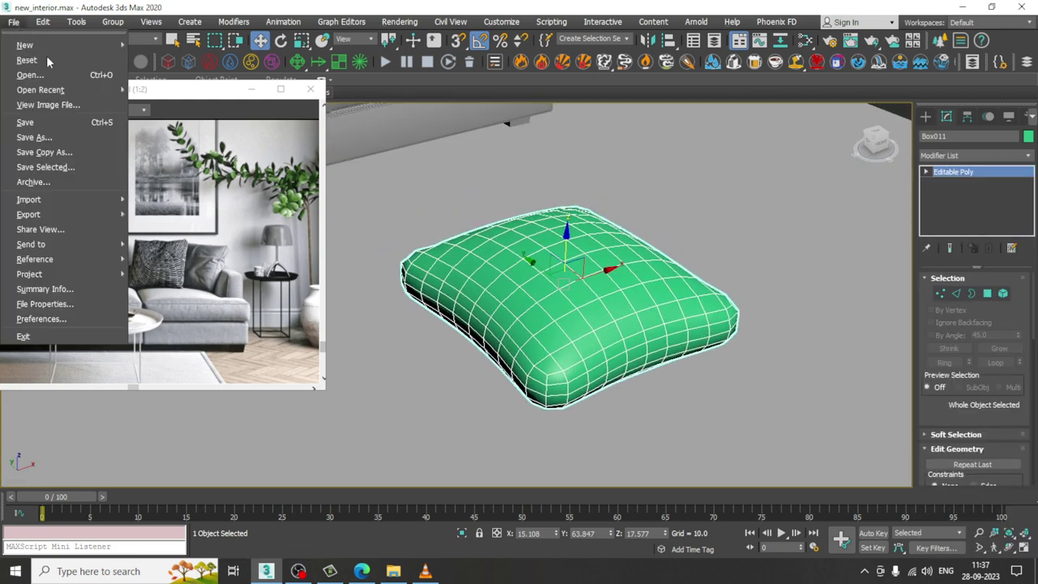
{"action": "left_click", "coordinate": [700, 216]}
{"action": "middle_click_drag", "start_coordinate": [544, 419], "coordinate": [598, 412], "text": "alt"}
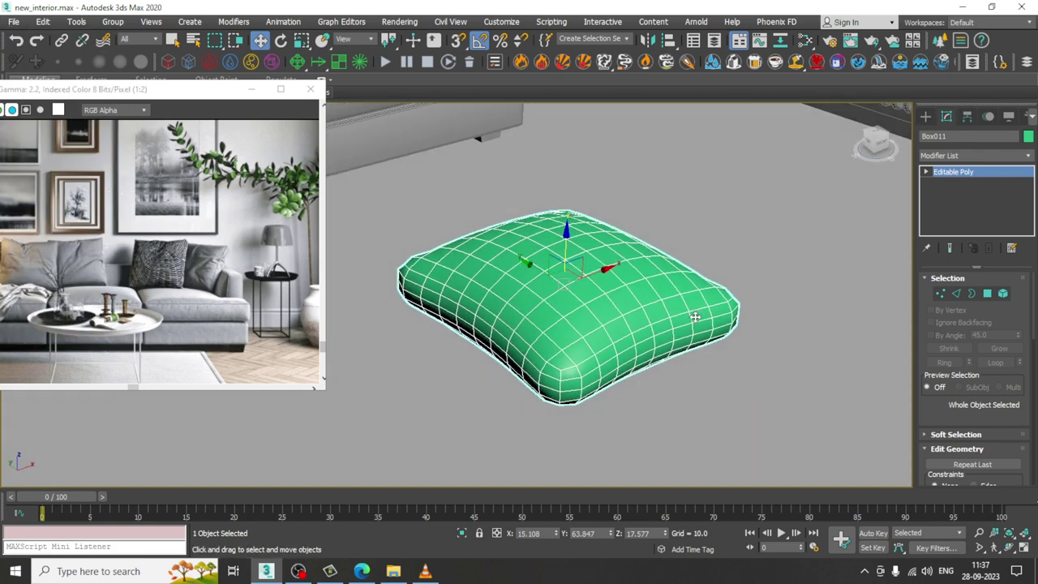
- Convert the cushion to Editable Poly again and move the reference image window down, clear of the modeling ribbon
{"action": "right_click", "coordinate": [566, 231]}
{"action": "mouse_move", "coordinate": [596, 357]}
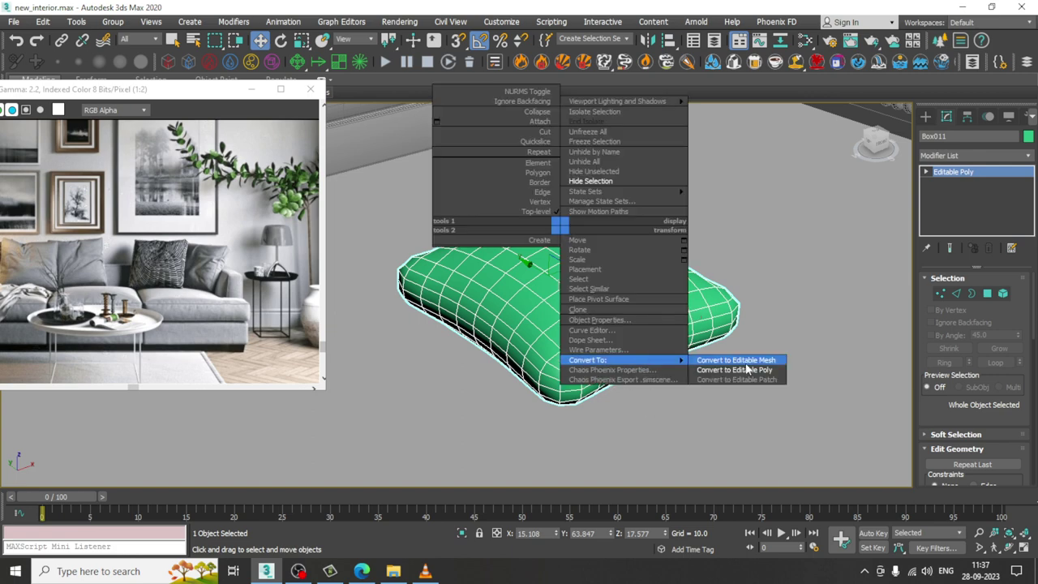
{"action": "left_click", "coordinate": [750, 370]}
{"action": "left_click", "coordinate": [767, 254]}
{"action": "left_click", "coordinate": [606, 352]}
{"action": "middle_click_drag", "start_coordinate": [627, 319], "coordinate": [589, 293], "text": "alt"}
{"action": "left_click_drag", "start_coordinate": [129, 93], "coordinate": [133, 181]}
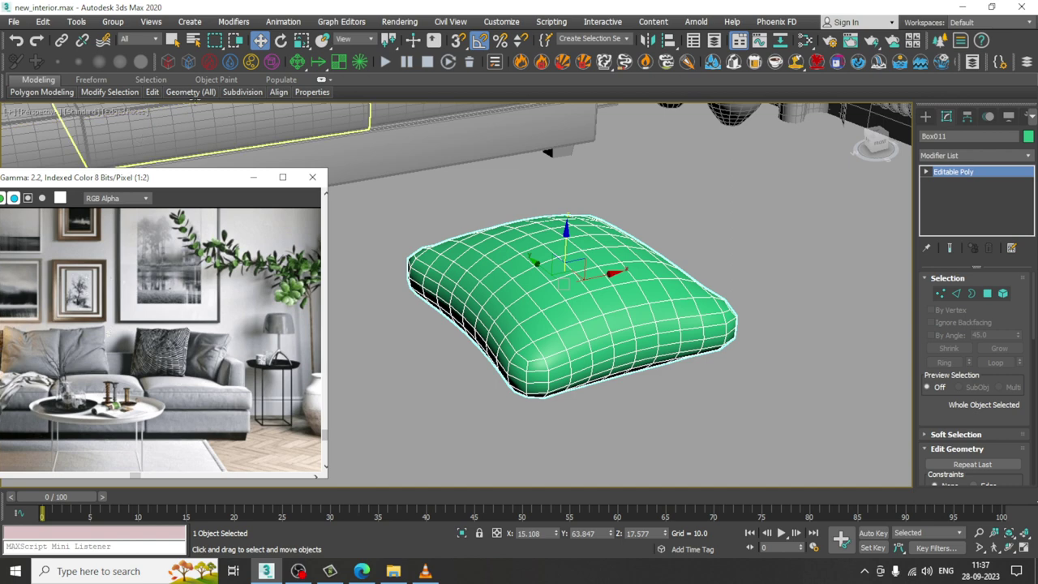
- Shape the cushion's corners and edges with the Freeform Pinch/Spread brush at size 20 and strength 1
{"action": "left_click", "coordinate": [152, 79]}
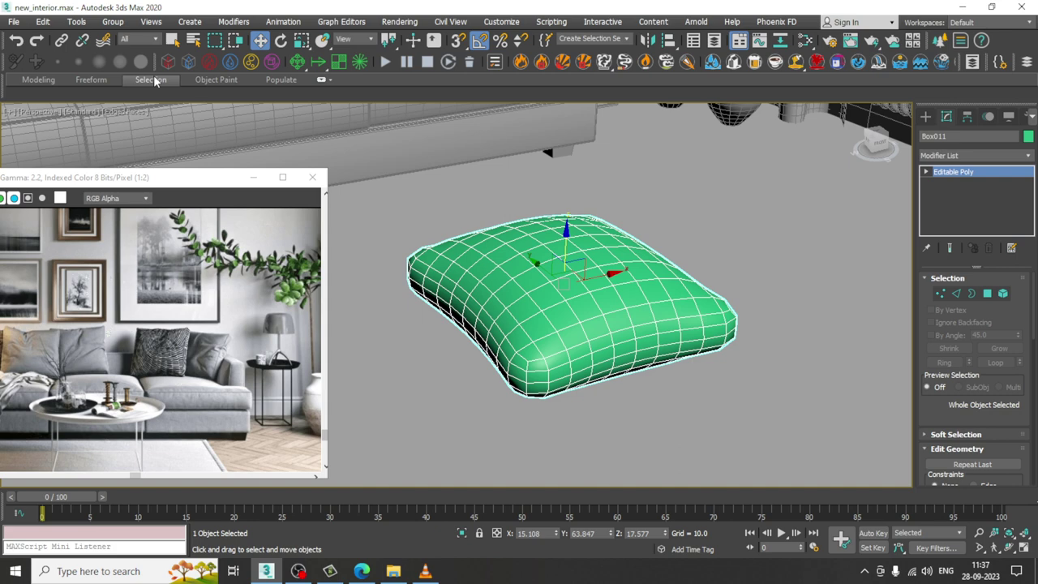
{"action": "left_click", "coordinate": [91, 80]}
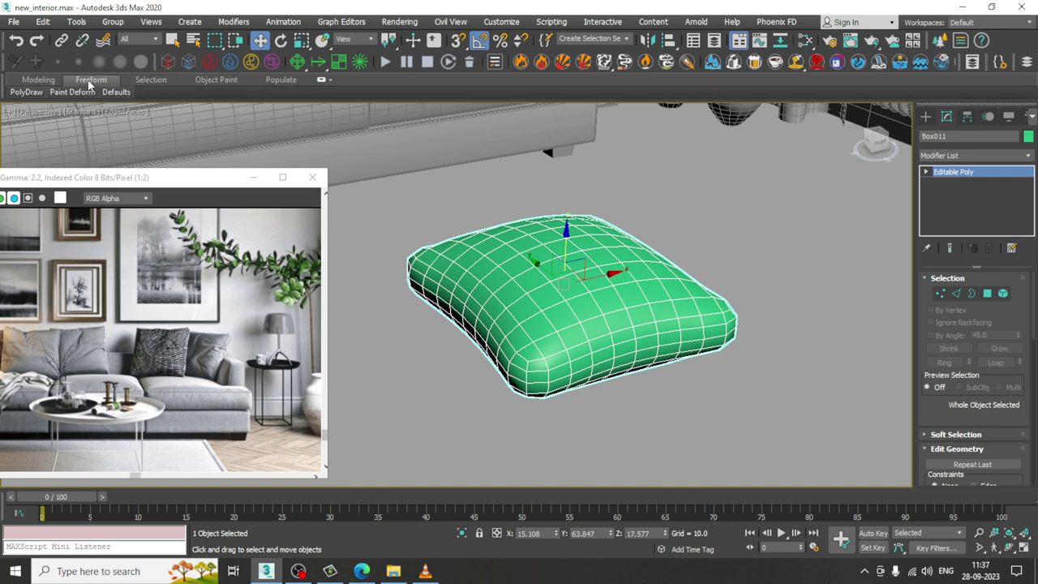
{"action": "double_click", "coordinate": [90, 85]}
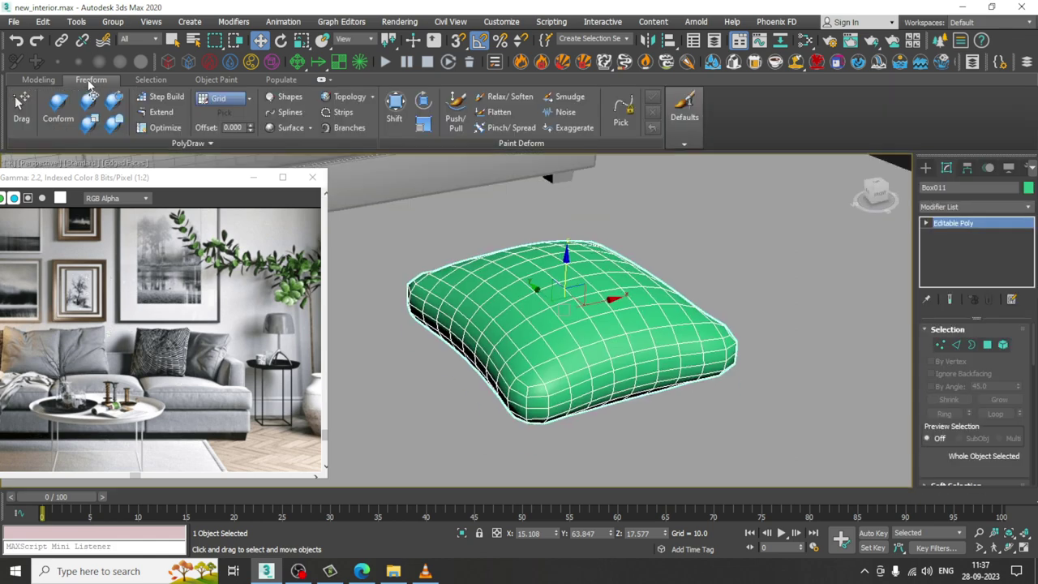
{"action": "left_click", "coordinate": [503, 130]}
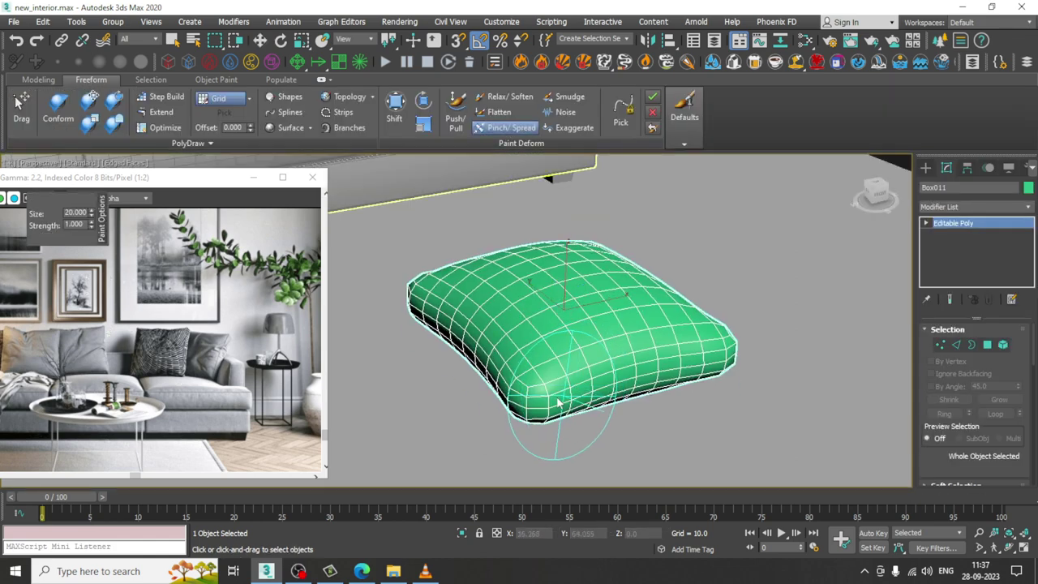
{"action": "left_click_drag", "start_coordinate": [556, 398], "coordinate": [704, 366]}
{"action": "middle_click_drag", "start_coordinate": [521, 342], "coordinate": [718, 372], "text": "alt"}
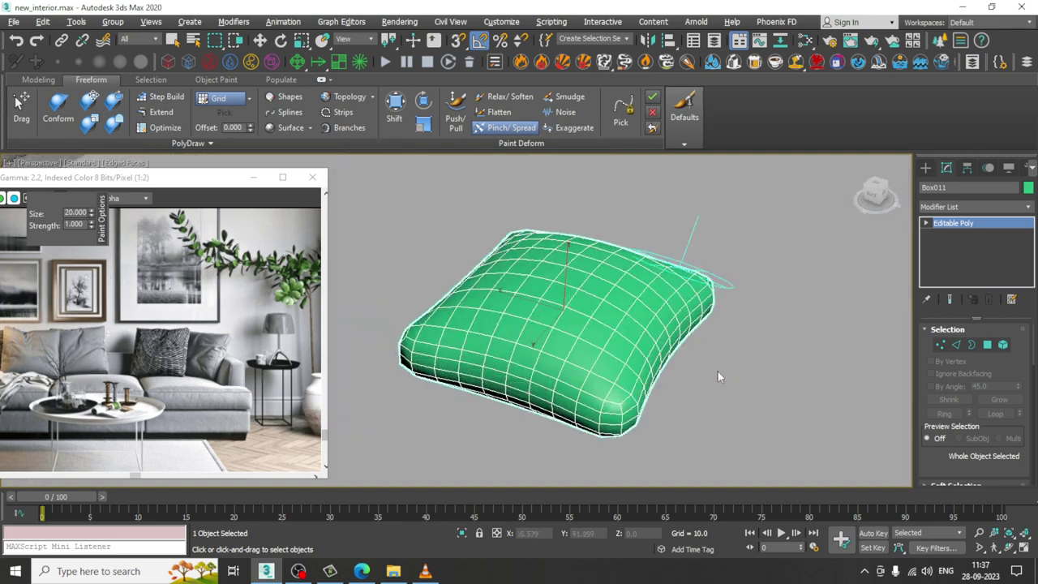
{"action": "middle_click_drag", "start_coordinate": [649, 391], "coordinate": [589, 406], "text": "alt"}
{"action": "left_click_drag", "start_coordinate": [562, 412], "coordinate": [719, 347]}
{"action": "middle_click_drag", "start_coordinate": [610, 392], "coordinate": [704, 364], "text": "alt"}
{"action": "left_click_drag", "start_coordinate": [521, 387], "coordinate": [724, 359]}
{"action": "mouse_move", "coordinate": [535, 394]}
{"action": "middle_mouse_down", "text": "alt"}
{"action": "mouse_move", "coordinate": [683, 376]}
{"action": "mouse_move", "coordinate": [531, 365]}
{"action": "mouse_move", "coordinate": [571, 306]}
{"action": "mouse_move", "coordinate": [546, 346]}
{"action": "mouse_move", "coordinate": [503, 339]}
{"action": "mouse_move", "coordinate": [609, 320]}
{"action": "mouse_move", "coordinate": [593, 349]}
{"action": "mouse_move", "coordinate": [685, 359]}
{"action": "middle_mouse_up", "text": "alt"}
- Rotate the cushion upright so its rotation is 90° in X and 90° in Y
{"action": "key", "text": "w"}
{"action": "scroll", "coordinate": [609, 319], "scroll_direction": "down", "scroll_amount": 5}
{"action": "scroll", "coordinate": [593, 348], "scroll_direction": "up", "scroll_amount": 3}
{"action": "key", "text": "e"}
{"action": "left_click_drag", "start_coordinate": [606, 323], "coordinate": [625, 309]}
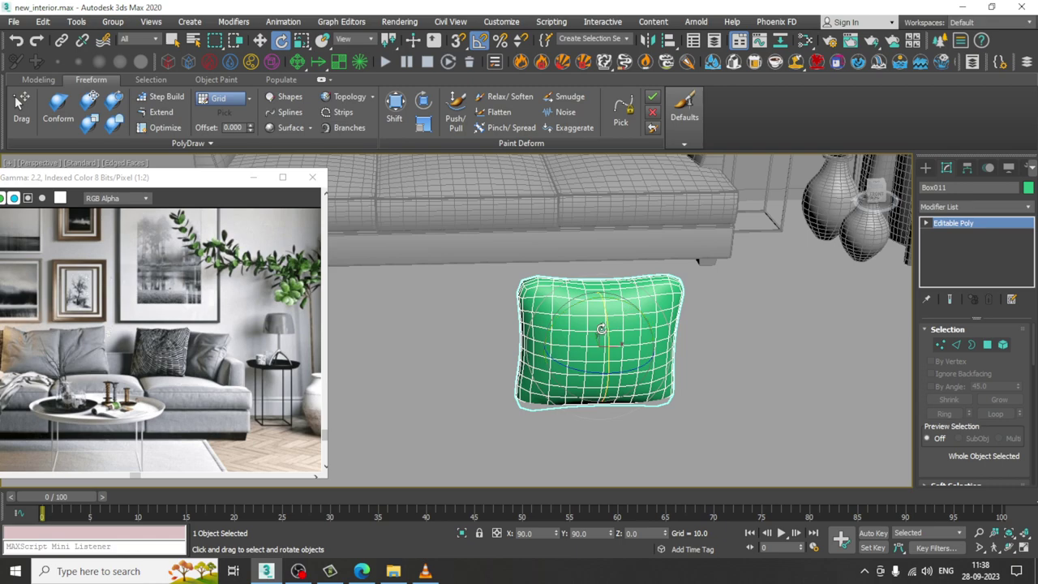
{"action": "middle_click_drag", "start_coordinate": [601, 328], "coordinate": [541, 348], "text": "alt"}
- Move the cushion from the floor back over the sofa and raise it by about 35.5 units in Z, above the seat
{"action": "key", "text": "w"}
{"action": "scroll", "coordinate": [700, 352], "scroll_direction": "down", "scroll_amount": 2}
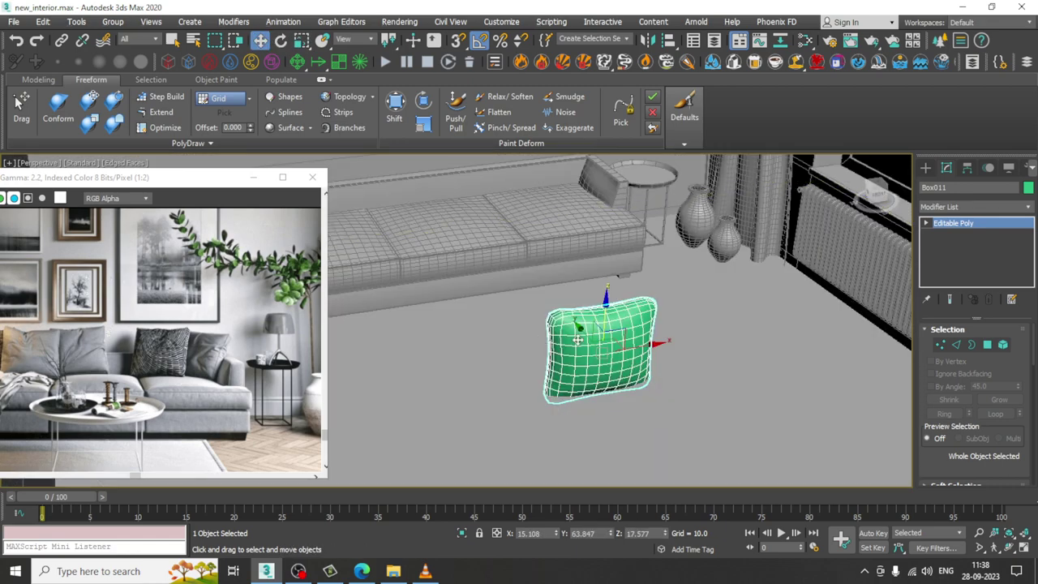
{"action": "left_click_drag", "start_coordinate": [584, 334], "coordinate": [520, 195]}
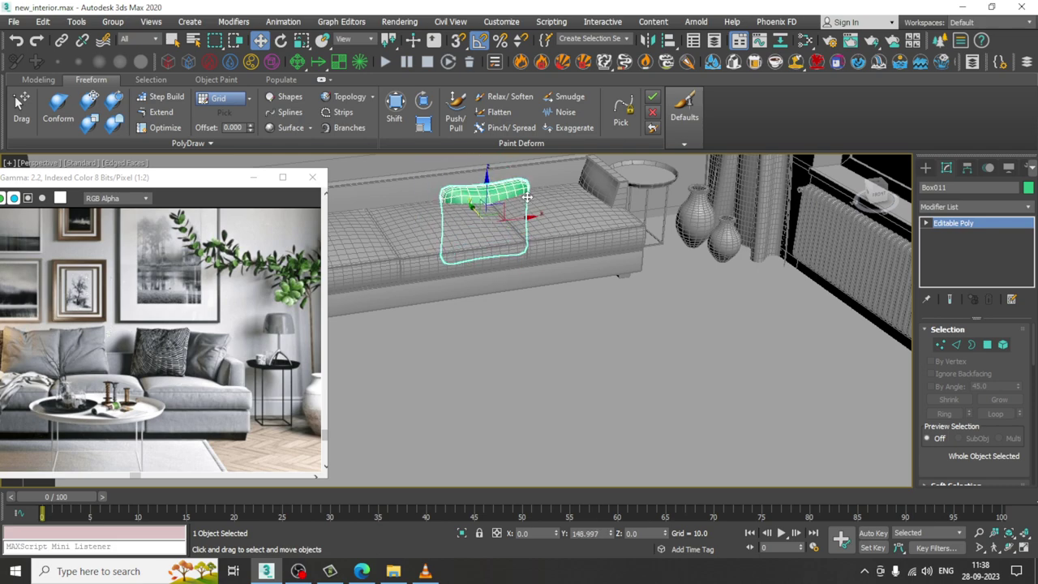
{"action": "middle_click_drag", "start_coordinate": [520, 195], "coordinate": [491, 281], "text": "alt"}
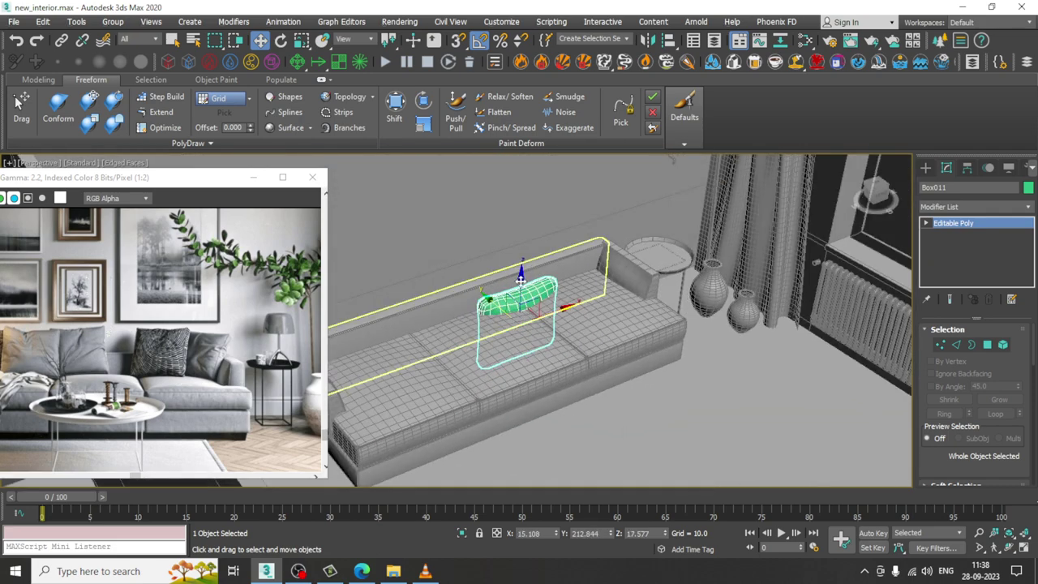
{"action": "left_click_drag", "start_coordinate": [521, 278], "coordinate": [523, 227]}
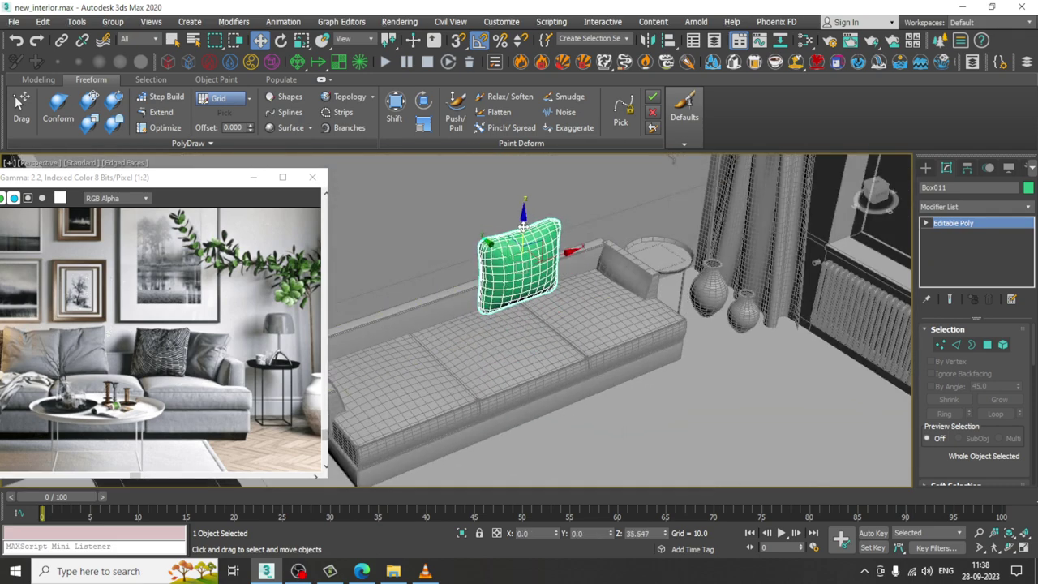
- Position the cushion at the side-table end of the sofa seat, at about X 47.9, Y 199.1 and Z 51.7
{"action": "middle_click_drag", "start_coordinate": [582, 272], "coordinate": [565, 303], "text": "alt"}
{"action": "scroll", "coordinate": [574, 297], "scroll_direction": "up", "scroll_amount": 3}
{"action": "key", "text": "e"}
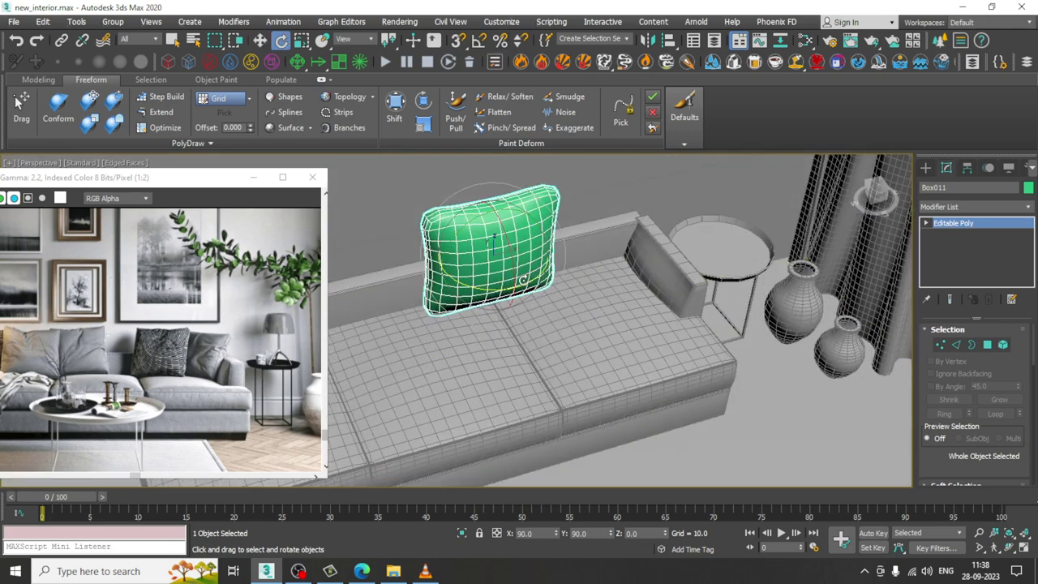
{"action": "left_click_drag", "start_coordinate": [523, 279], "coordinate": [661, 223]}
{"action": "key", "text": "w"}
{"action": "middle_click_drag", "start_coordinate": [660, 223], "coordinate": [588, 264], "text": "alt"}
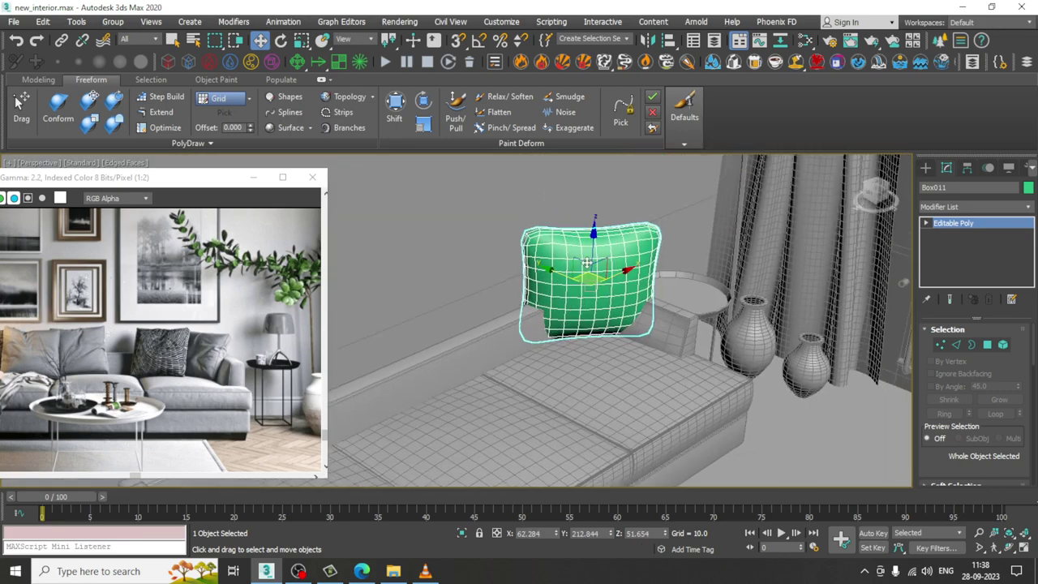
{"action": "left_click_drag", "start_coordinate": [566, 277], "coordinate": [597, 300]}
{"action": "middle_click_drag", "start_coordinate": [596, 300], "coordinate": [673, 296], "text": "alt"}
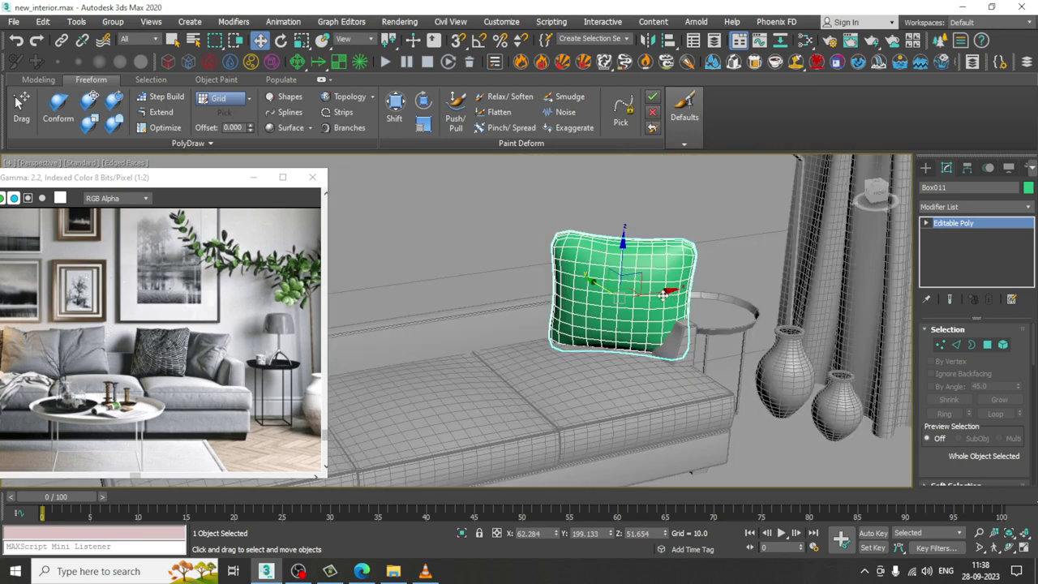
{"action": "left_click_drag", "start_coordinate": [663, 295], "coordinate": [627, 298]}
{"action": "middle_click_drag", "start_coordinate": [628, 298], "coordinate": [616, 295], "text": "alt"}
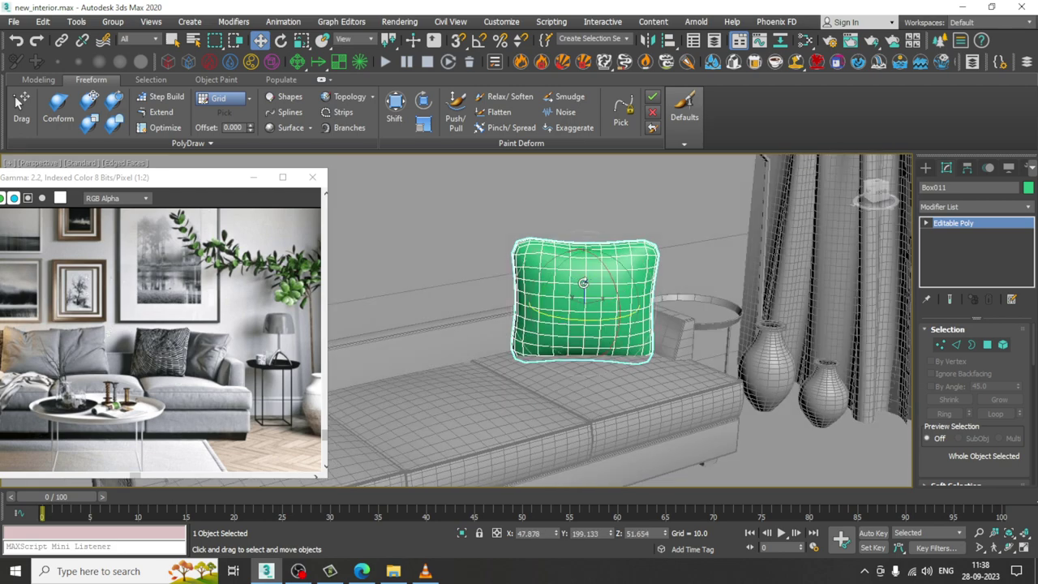
- Rotate the cushion about several axes so it sits slightly tilted and turned on the sofa seat
{"action": "key", "text": "e"}
{"action": "left_click_drag", "start_coordinate": [612, 274], "coordinate": [602, 266]}
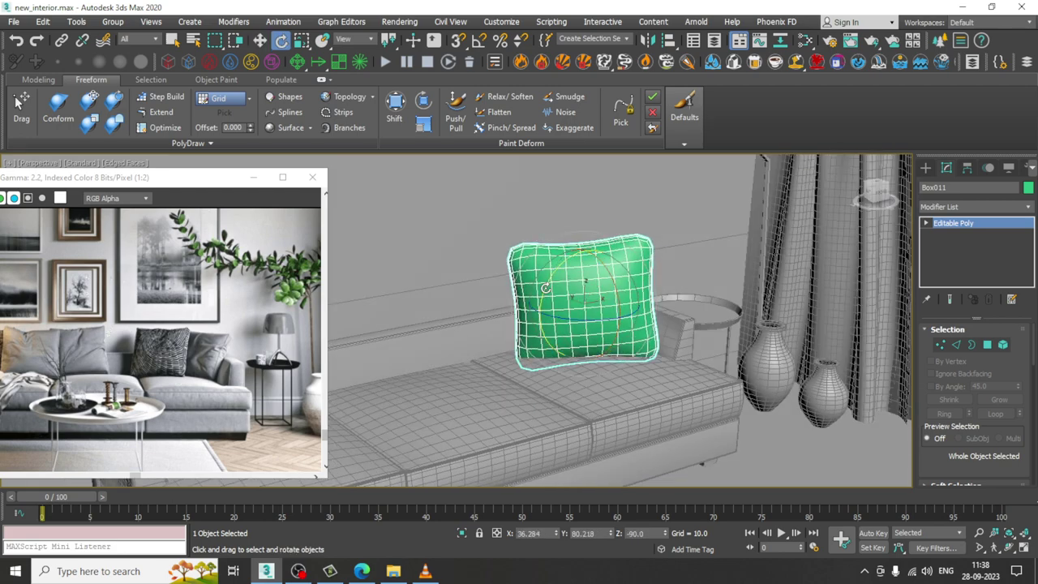
{"action": "left_click_drag", "start_coordinate": [546, 288], "coordinate": [557, 279]}
{"action": "mouse_move", "coordinate": [671, 329]}
{"action": "middle_mouse_down", "text": "alt"}
{"action": "mouse_move", "coordinate": [560, 333]}
{"action": "mouse_move", "coordinate": [649, 362]}
{"action": "mouse_move", "coordinate": [528, 324]}
{"action": "mouse_move", "coordinate": [657, 329]}
{"action": "middle_mouse_up", "text": "alt"}
{"action": "left_click_drag", "start_coordinate": [606, 299], "coordinate": [604, 280]}
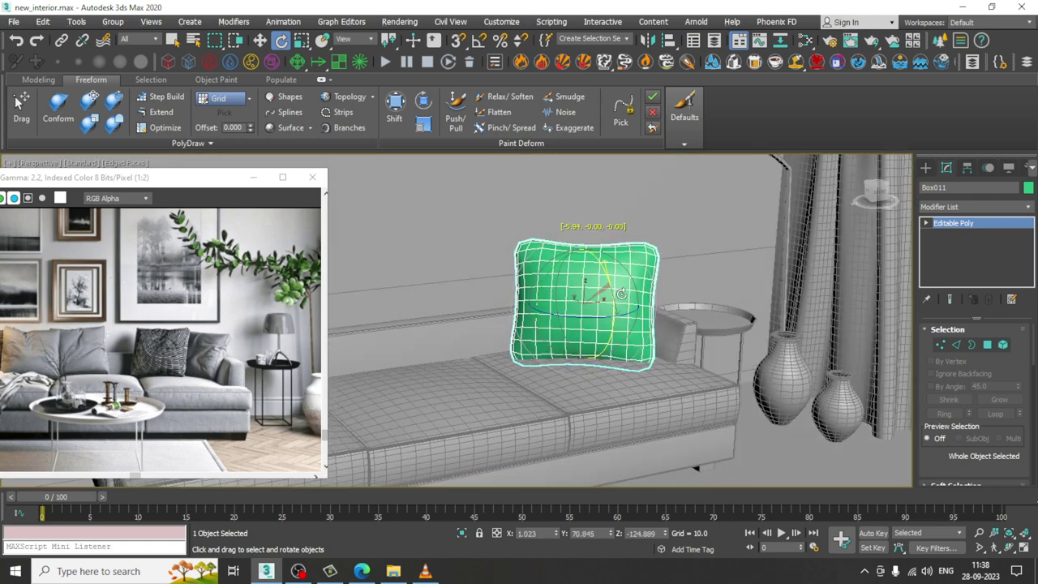
- Shift the tilted cushion along X to about 55.3, closer to the sofa's armrest
{"action": "middle_click_drag", "start_coordinate": [621, 293], "coordinate": [568, 357], "text": "alt"}
{"action": "key", "text": "w"}
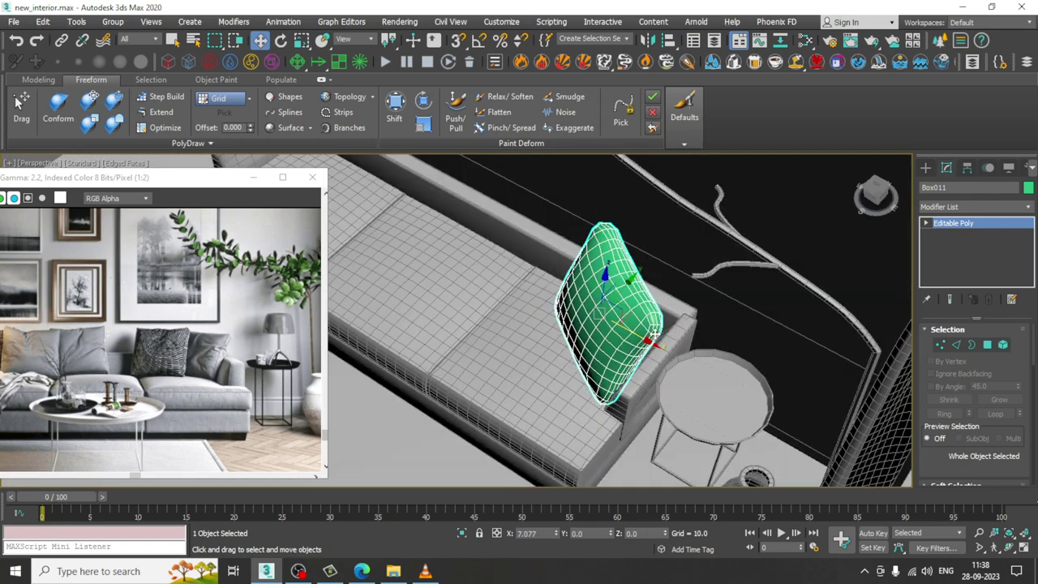
{"action": "left_click_drag", "start_coordinate": [654, 334], "coordinate": [658, 336]}
{"action": "middle_click_drag", "start_coordinate": [658, 336], "coordinate": [666, 251], "text": "alt"}
{"action": "scroll", "coordinate": [696, 307], "scroll_direction": "down", "scroll_amount": 5}
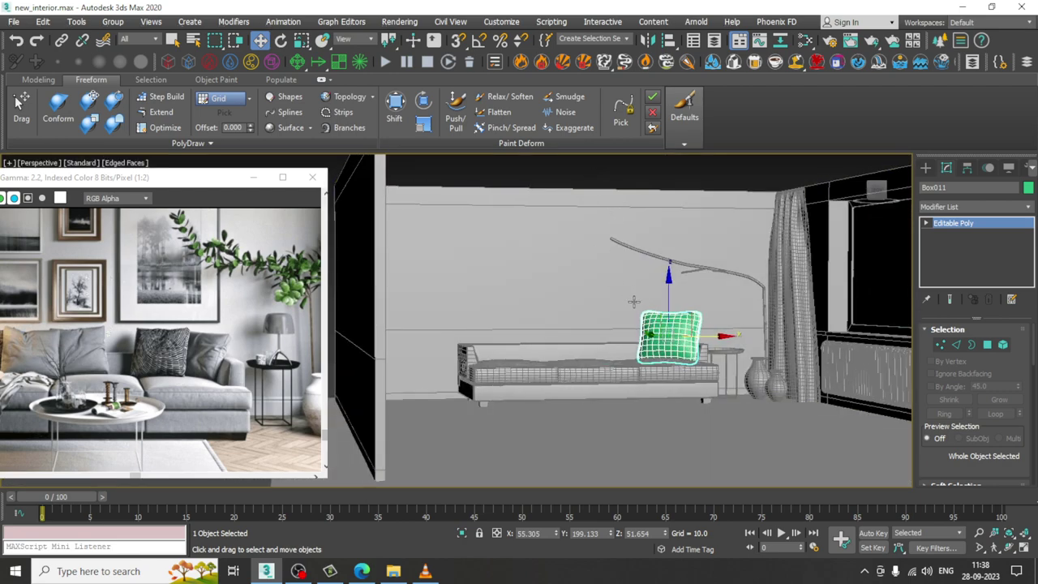
- Scale the cushion uniformly to about 94% and lower it to about Z 50.6 on the seat
{"action": "scroll", "coordinate": [635, 301], "scroll_direction": "up", "scroll_amount": 3}
{"action": "middle_click_drag", "start_coordinate": [634, 302], "coordinate": [686, 301], "text": "alt"}
{"action": "key", "text": "r"}
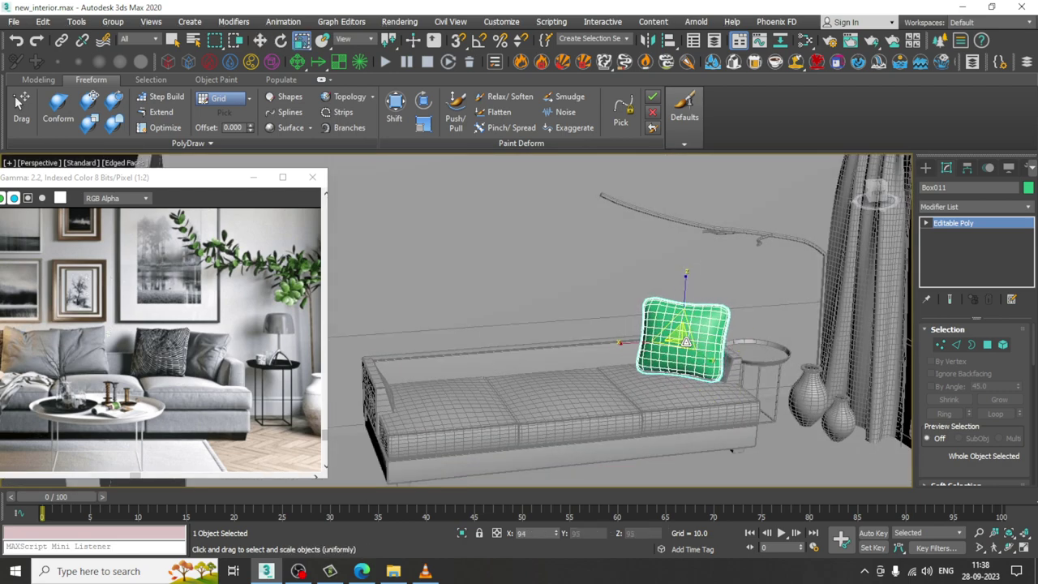
{"action": "scroll", "coordinate": [690, 344], "scroll_direction": "up", "scroll_amount": 4}
{"action": "key", "text": "w"}
{"action": "left_click_drag", "start_coordinate": [682, 287], "coordinate": [682, 292]}
{"action": "scroll", "coordinate": [683, 292], "scroll_direction": "down", "scroll_amount": 8}
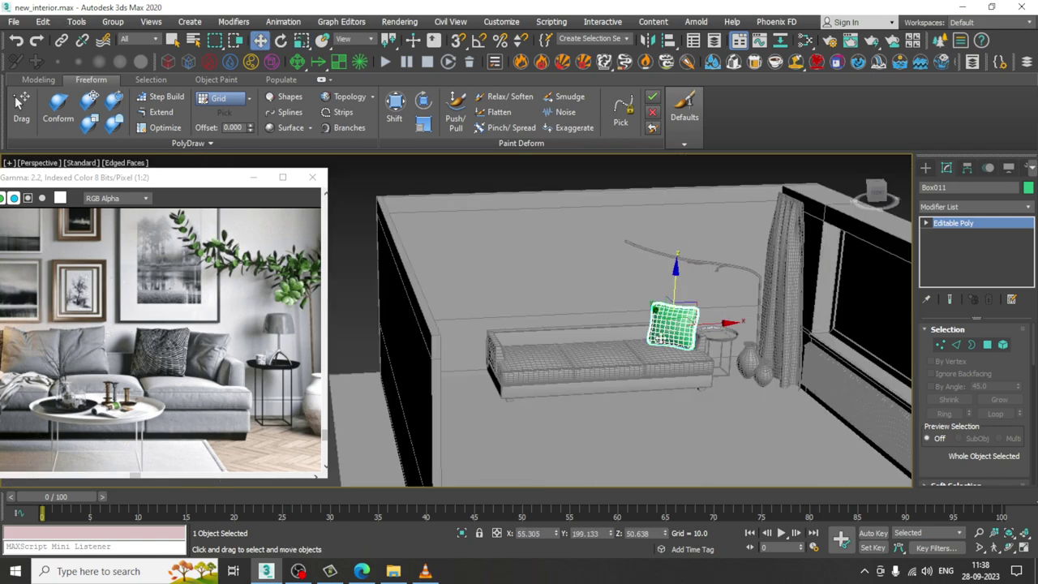
- Scale the cushion uniformly down to about 80%, then deselect it by selecting the room wall
{"action": "mouse_move", "coordinate": [610, 316]}
{"action": "middle_mouse_down", "text": "alt"}
{"action": "mouse_move", "coordinate": [623, 317]}
{"action": "mouse_move", "coordinate": [622, 309]}
{"action": "middle_mouse_up", "text": "alt"}
{"action": "scroll", "coordinate": [621, 310], "scroll_direction": "up", "scroll_amount": 3}
{"action": "key", "text": "r"}
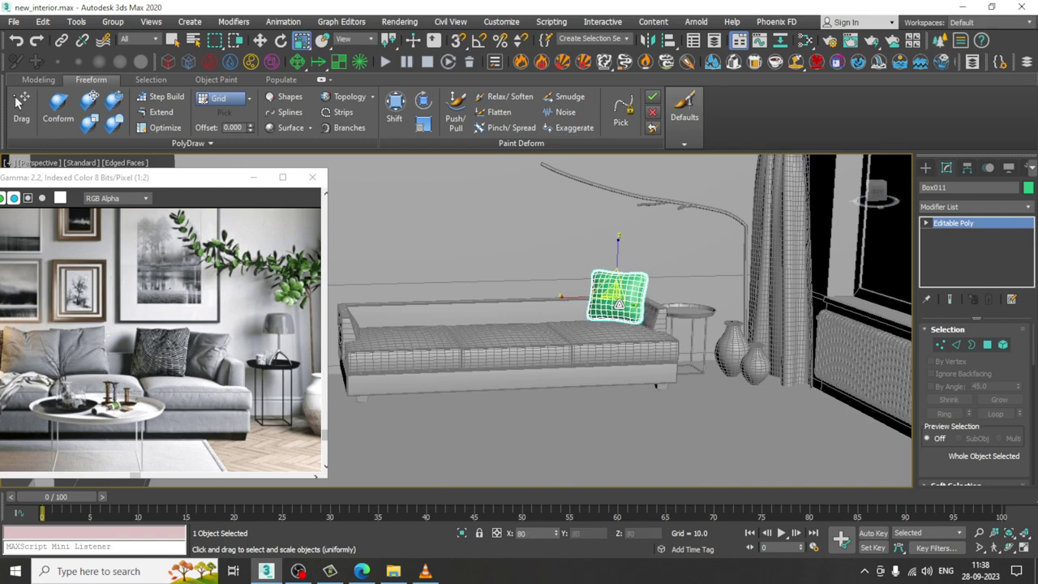
{"action": "key", "text": "w"}
{"action": "left_click", "coordinate": [682, 193]}
{"action": "middle_click_drag", "start_coordinate": [649, 298], "coordinate": [619, 275], "text": "alt"}
{"action": "scroll", "coordinate": [673, 301], "scroll_direction": "down", "scroll_amount": 3}
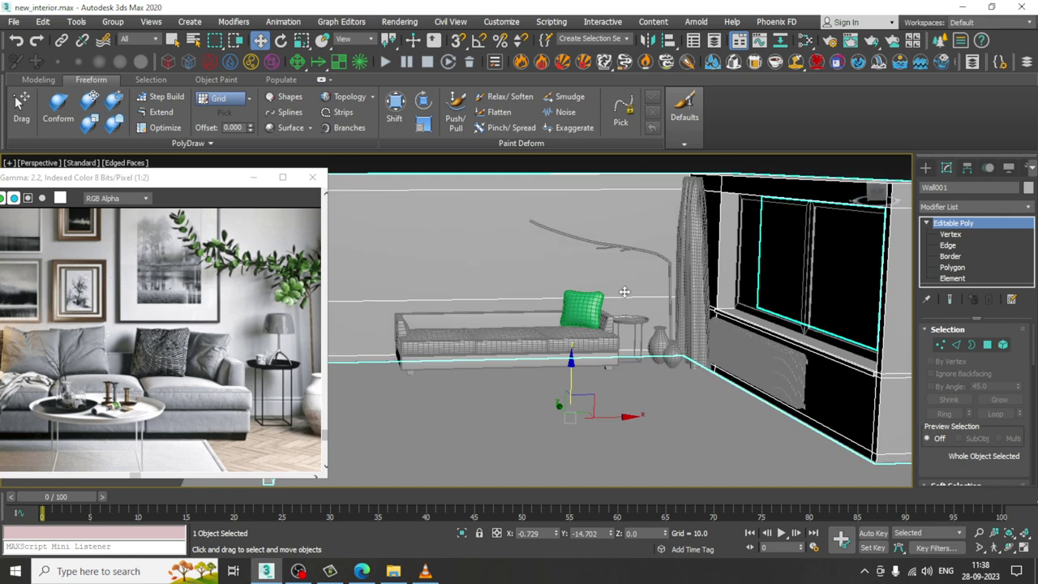